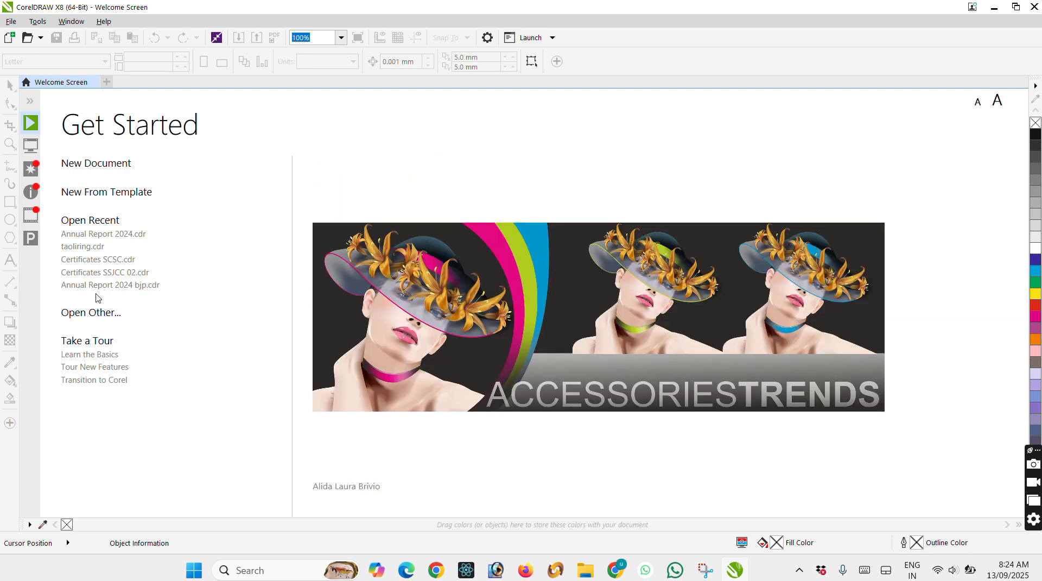
# Create a new blank A4 document and set its page orientation to portrait.
pyautogui.click(97, 165)
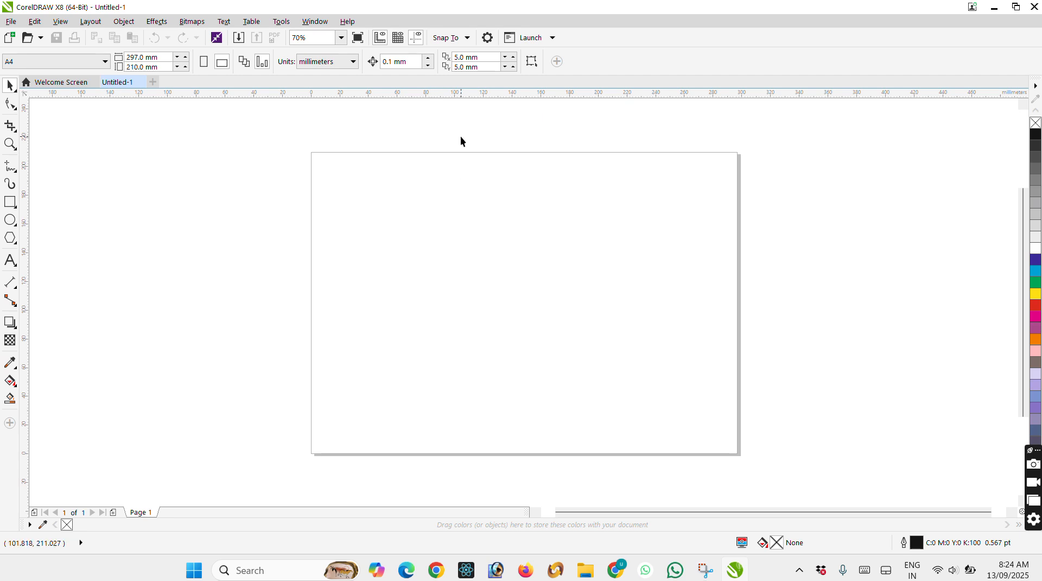
pyautogui.click(204, 61)
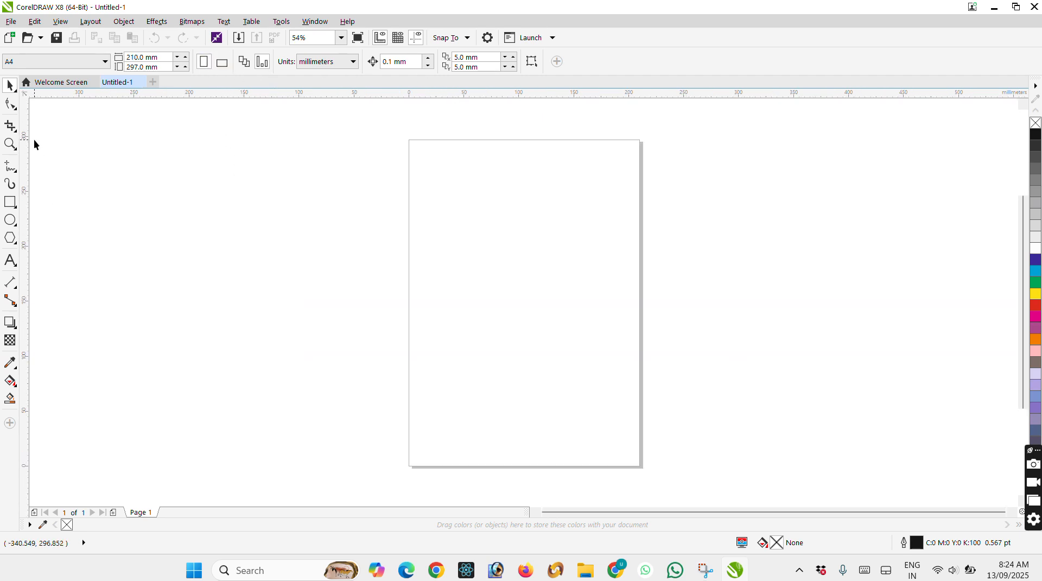
pyautogui.click(17, 92)
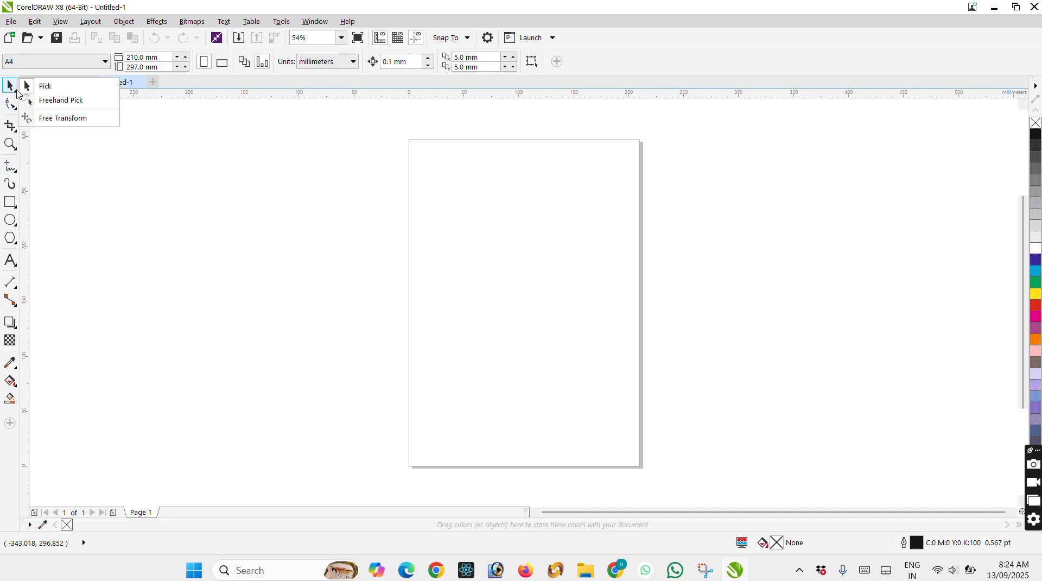
pyautogui.click(14, 107)
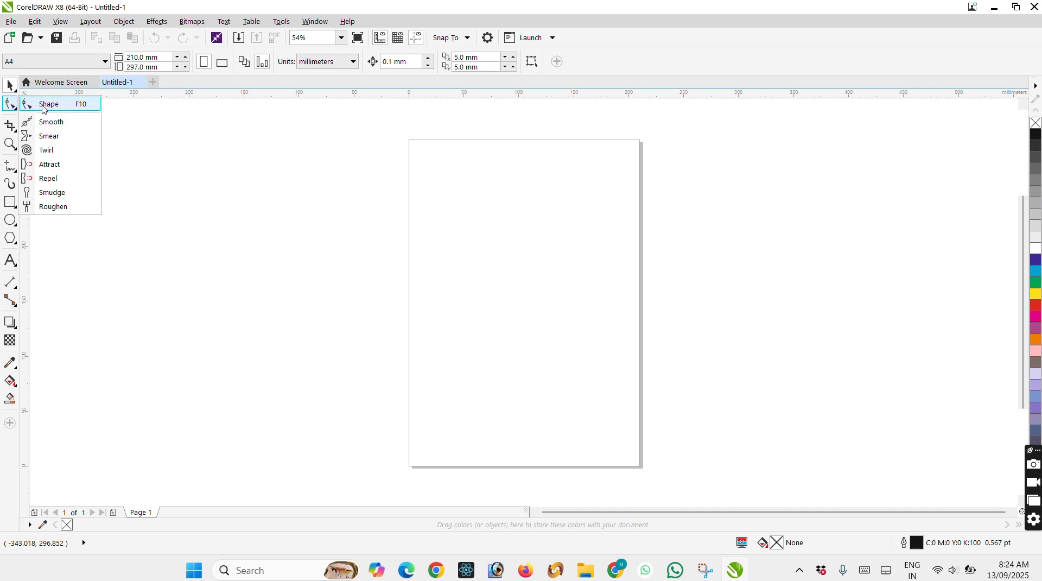
# Draw a rectangle about 65 mm wide and 37 mm high on the page and fill it with light pink.
pyautogui.press('F6')
pyautogui.scroll(4, 451, 271)
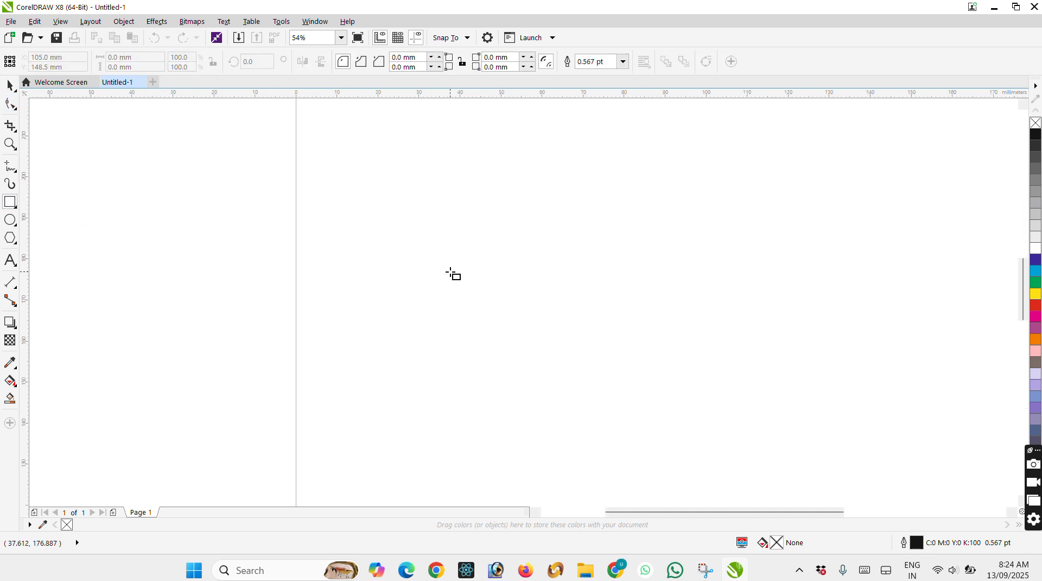
pyautogui.moveTo(410, 210); pyautogui.dragTo(678, 363)
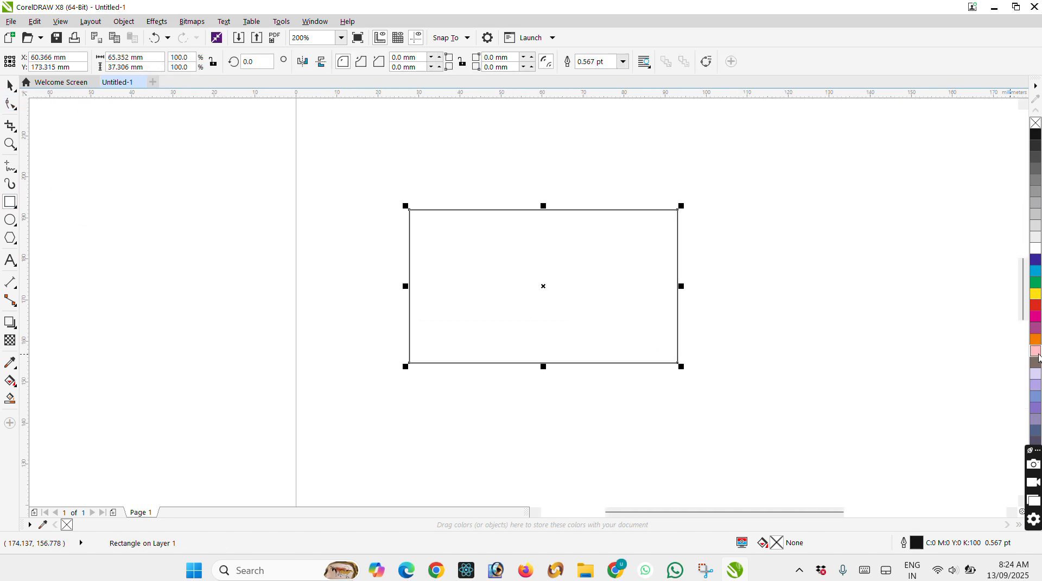
pyautogui.click(1036, 351)
# Round all four corners of the pink rectangle to about 3.3 mm with the Shape tool and restore them to square.
pyautogui.click(11, 103)
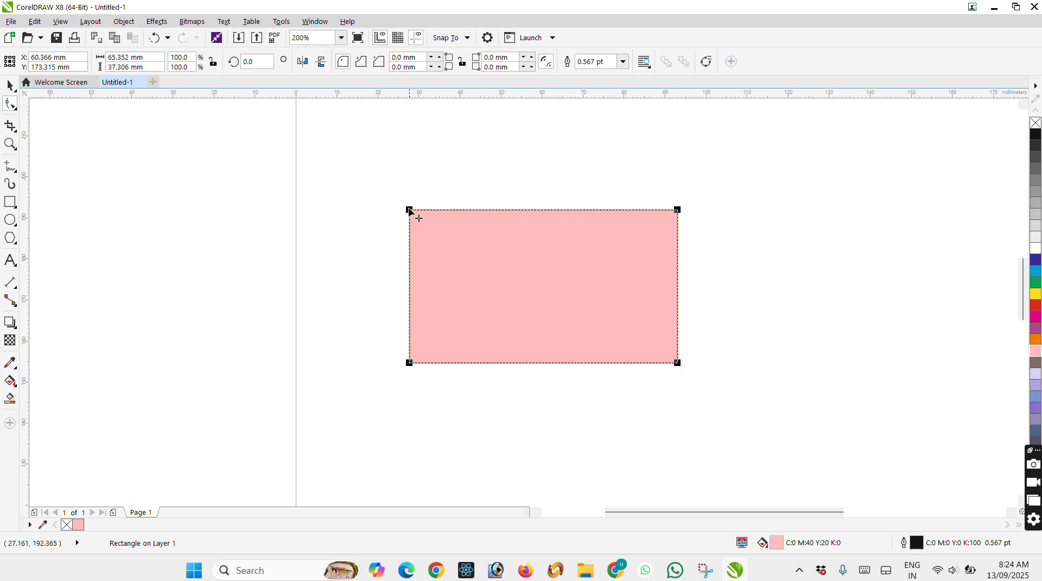
pyautogui.moveTo(410, 209); pyautogui.dragTo(424, 216)
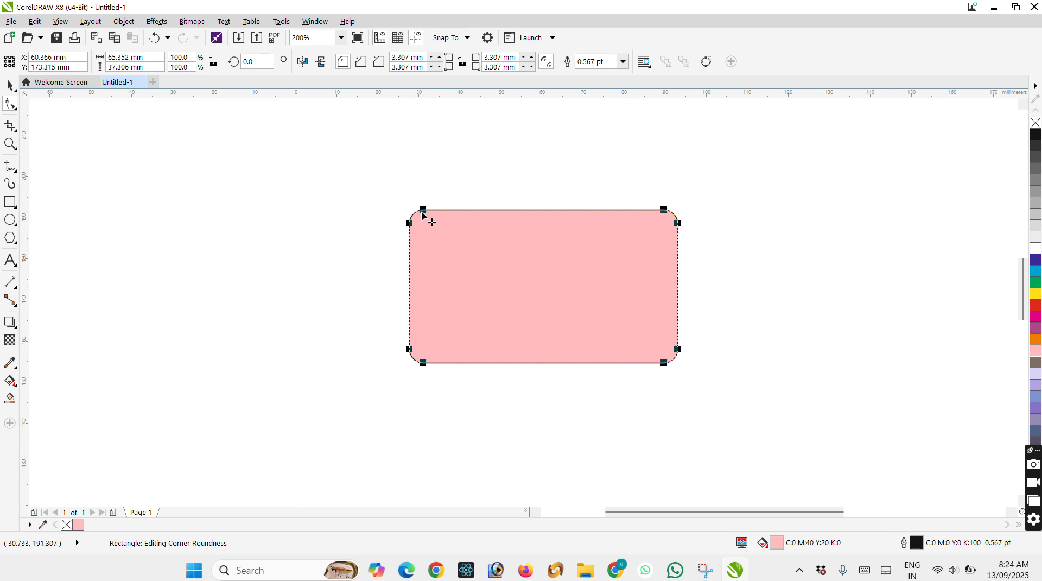
pyautogui.moveTo(423, 211); pyautogui.dragTo(412, 211)
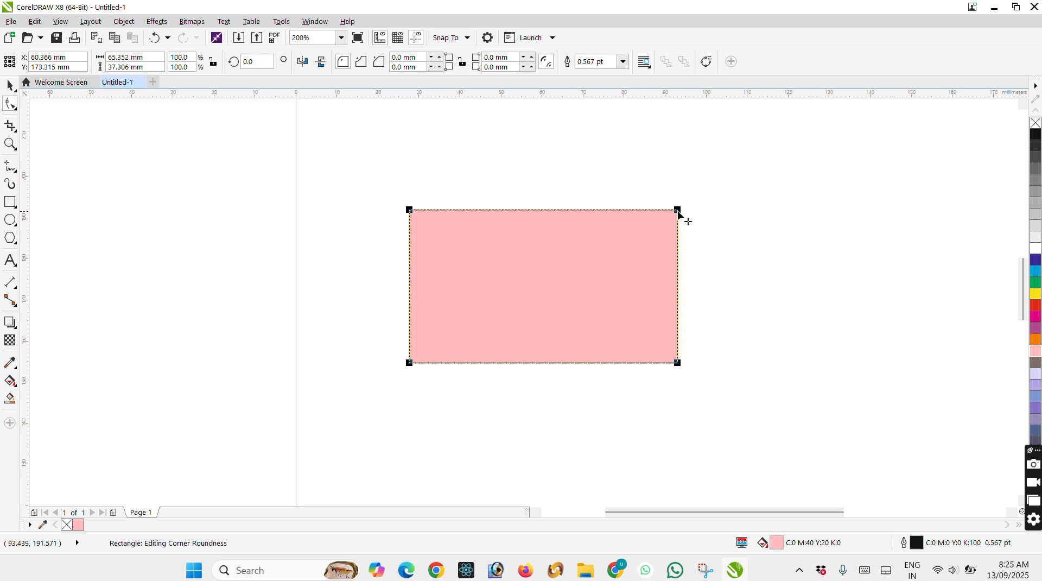
pyautogui.moveTo(678, 211)
pyautogui.mouseDown()
pyautogui.moveTo(662, 210)
pyautogui.moveTo(694, 216)
pyautogui.mouseUp()
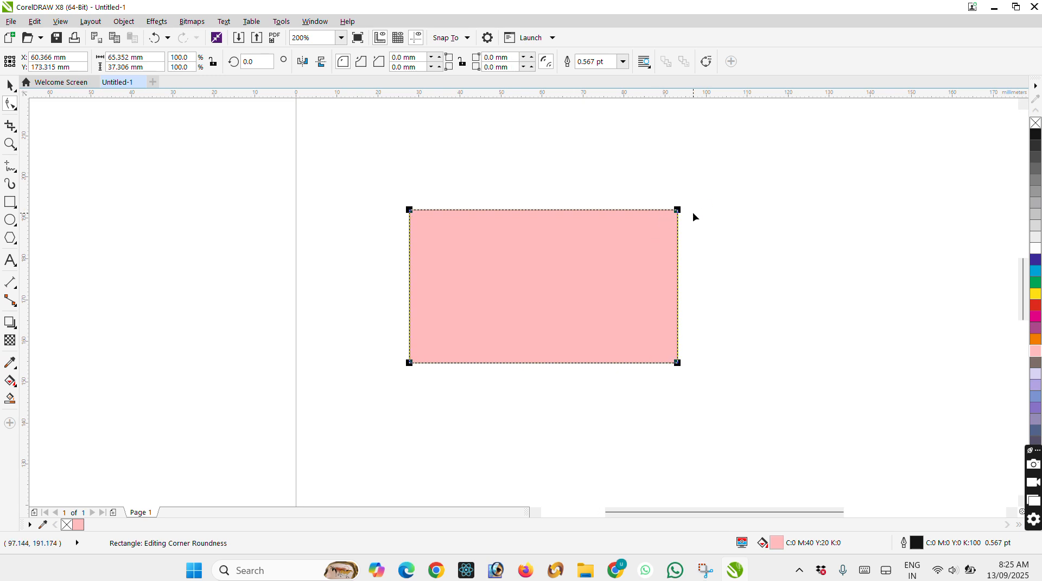
# Round only the rectangle's upper-left and lower-right corners to about 9 mm each, and move the rectangle right to about X 113.7 mm.
pyautogui.click(410, 210)
pyautogui.moveTo(410, 211); pyautogui.dragTo(442, 245)
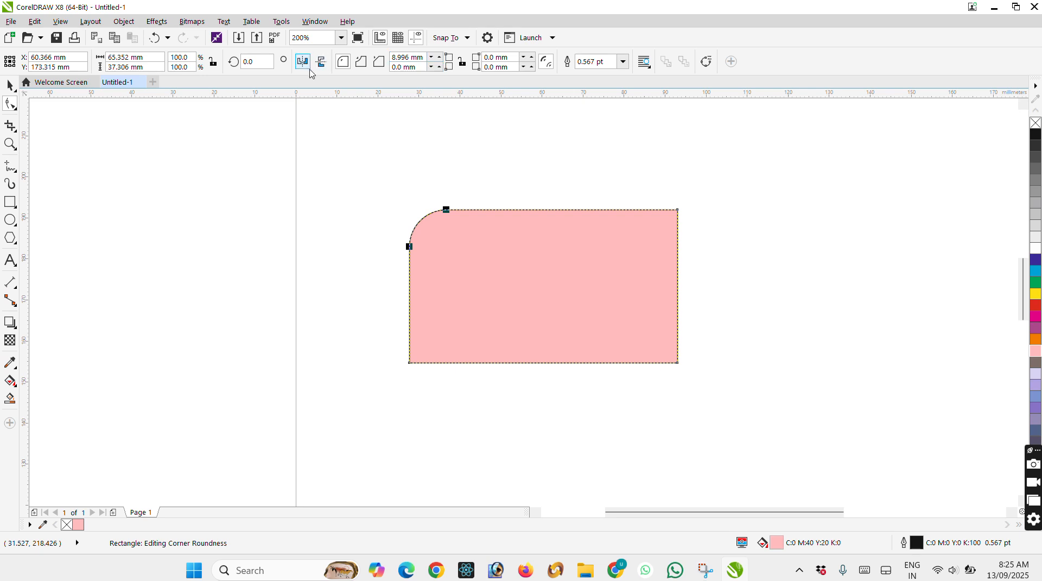
pyautogui.click(677, 362)
pyautogui.moveTo(677, 362); pyautogui.dragTo(641, 359)
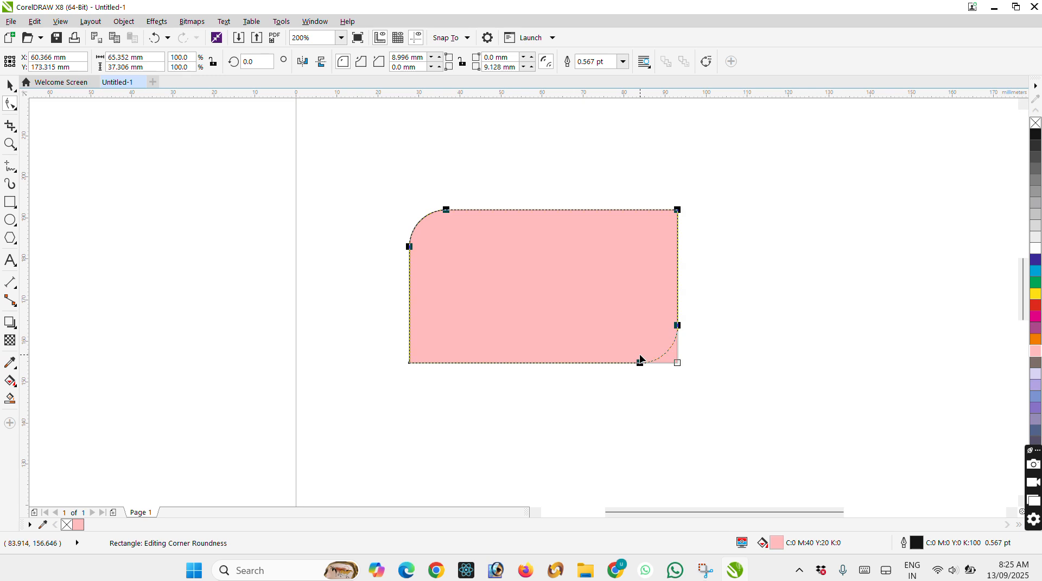
pyautogui.click(11, 85)
pyautogui.moveTo(467, 256); pyautogui.dragTo(687, 263)
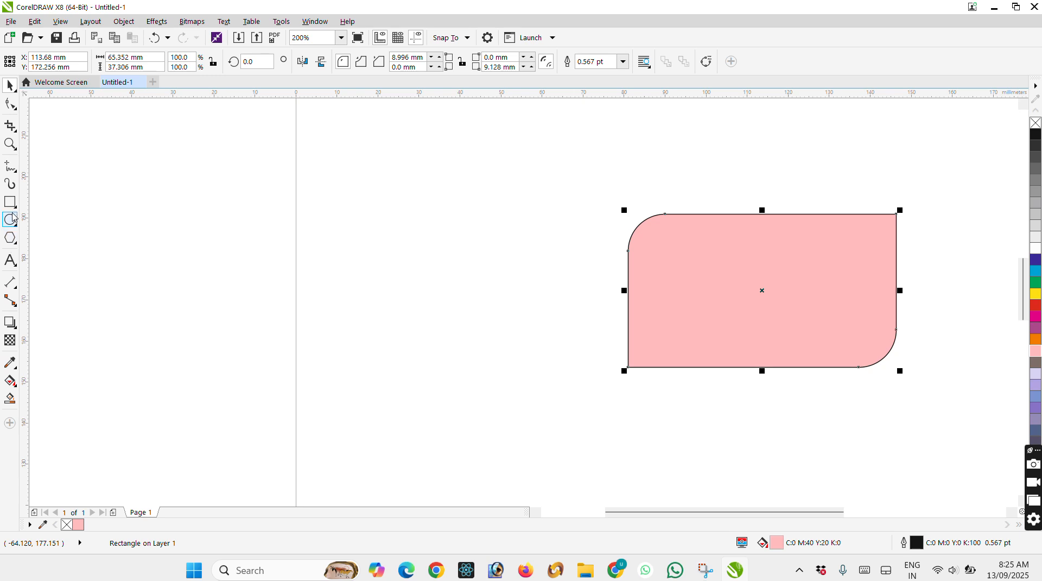
# Draw a wavy freehand curve about 60 mm wide and 24 mm high beside the rectangle and reshape it by moving two inner nodes.
pyautogui.click(9, 166)
pyautogui.moveTo(314, 354)
pyautogui.mouseDown()
pyautogui.moveTo(316, 342)
pyautogui.moveTo(473, 266)
pyautogui.moveTo(559, 257)
pyautogui.mouseUp()
pyautogui.click(10, 103)
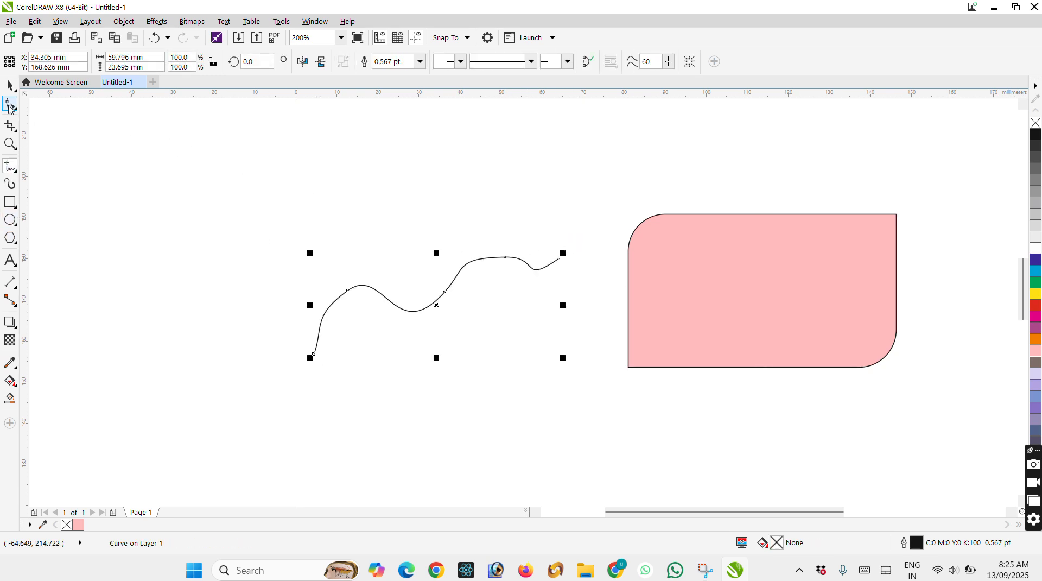
pyautogui.moveTo(345, 291); pyautogui.dragTo(362, 367)
pyautogui.moveTo(440, 290); pyautogui.dragTo(415, 258)
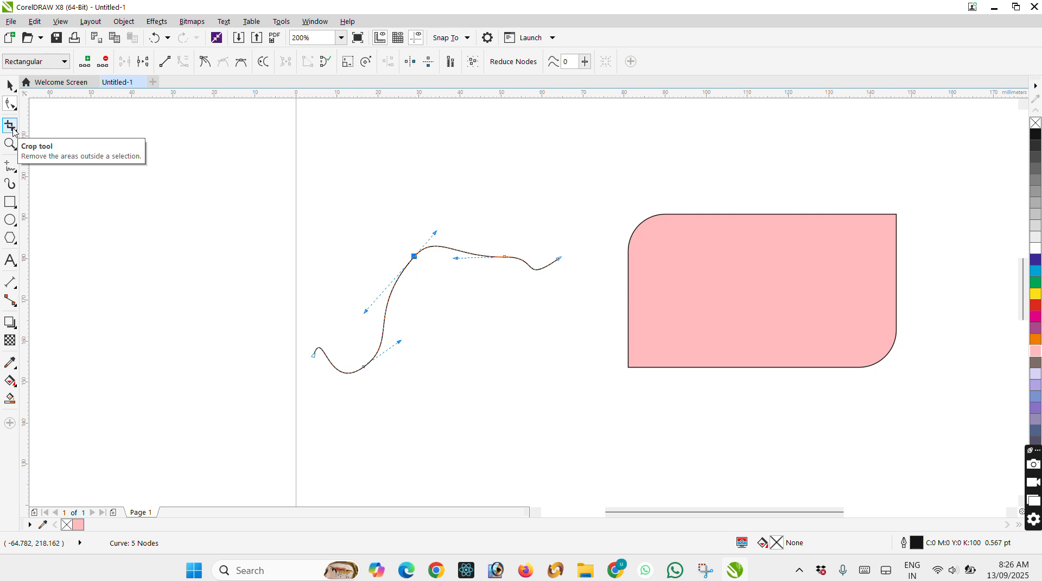
# Move the freehand curve up beside the pink rectangle and delete it.
pyautogui.click(10, 85)
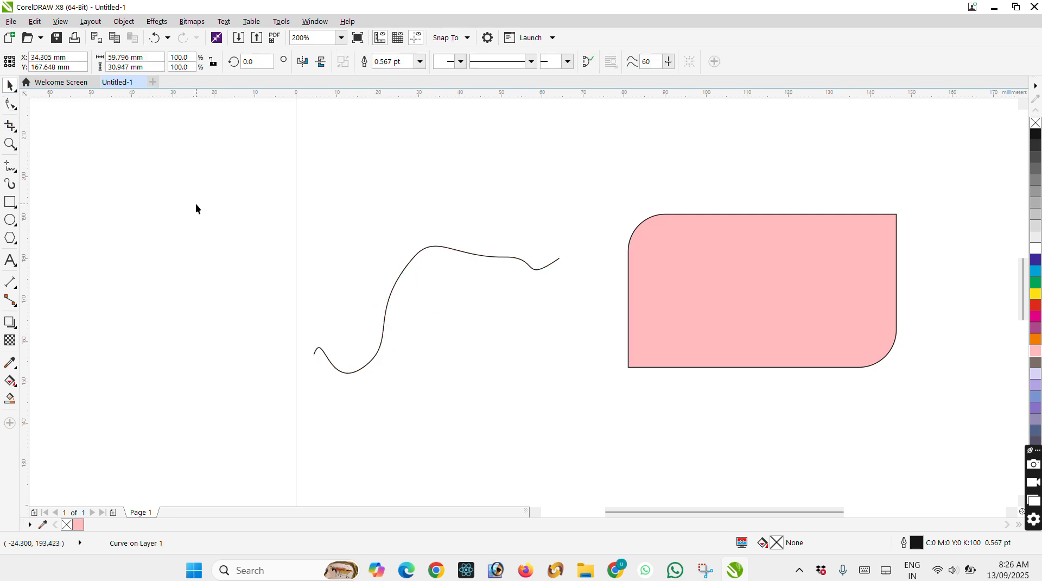
pyautogui.moveTo(431, 246); pyautogui.dragTo(625, 155)
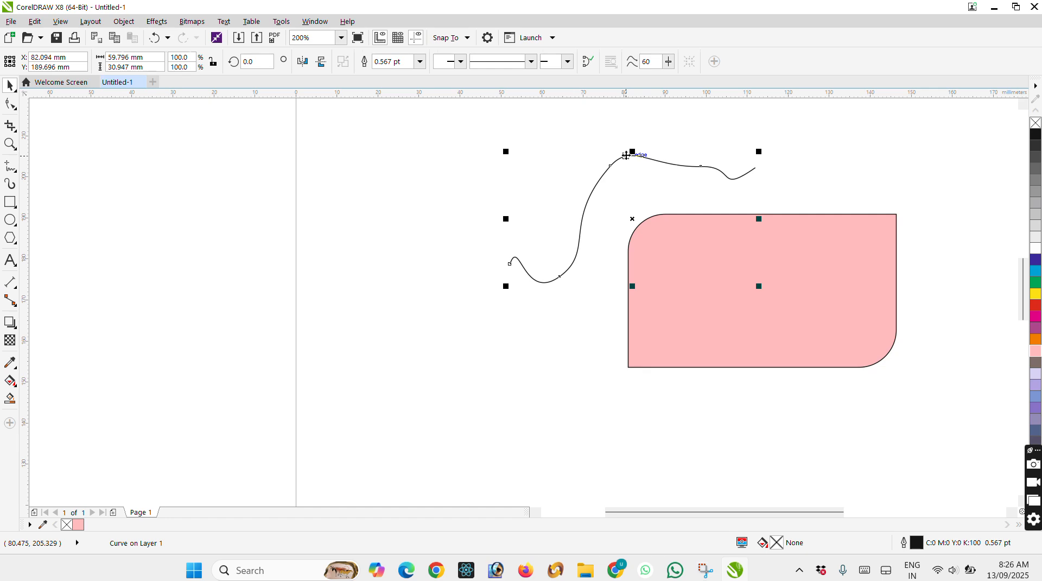
pyautogui.press('Delete')
# Import the portrait photo "WhatsApp Image 2024-09-07 at 8.37.18 AM" from Downloads and place it about 35.6 mm square beside the pink rectangle.
pyautogui.rightClick(471, 215)
pyautogui.click(527, 271)
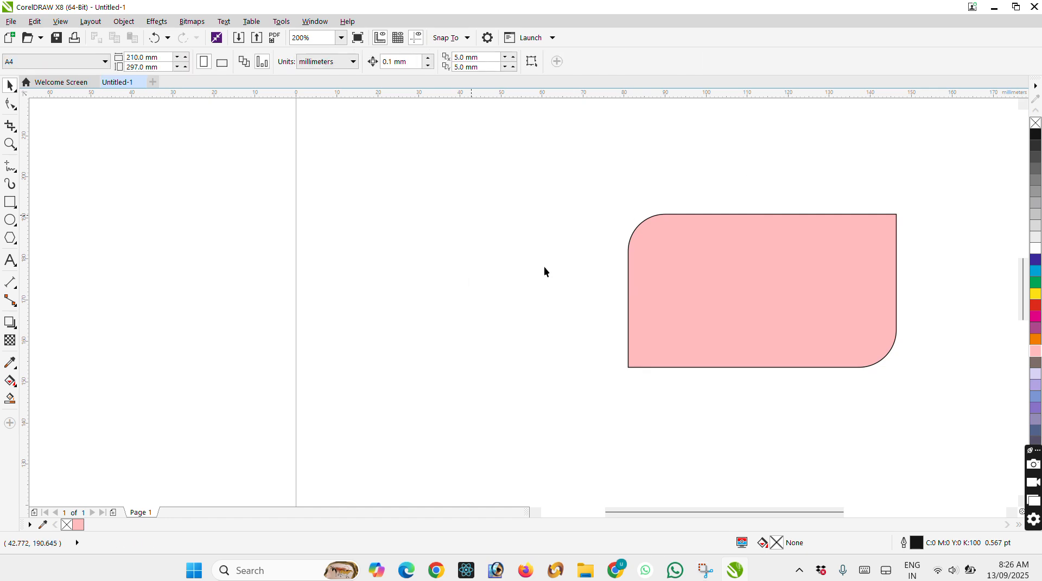
pyautogui.scroll(-1, 436, 242)
pyautogui.scroll(-15, 436, 246)
pyautogui.scroll(-12, 499, 240)
pyautogui.moveTo(532, 142); pyautogui.dragTo(545, 245)
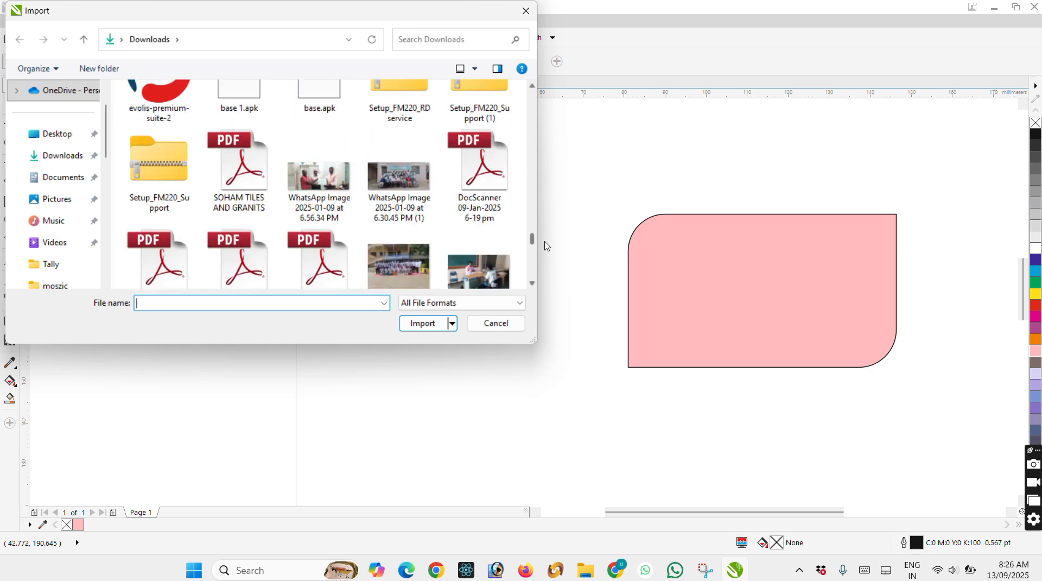
pyautogui.scroll(-10, 508, 237)
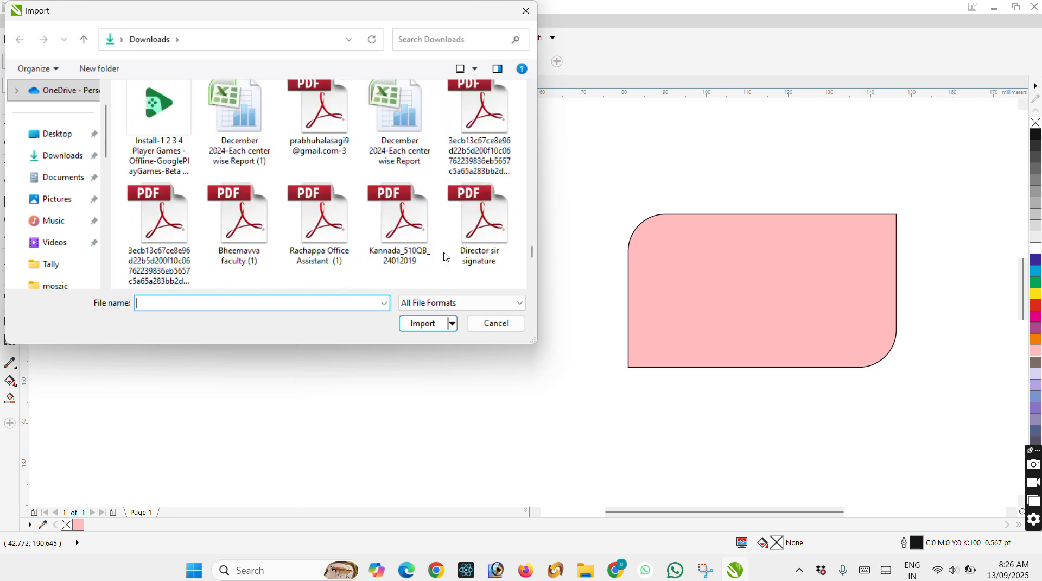
pyautogui.scroll(-9, 450, 255)
pyautogui.scroll(-3, 478, 250)
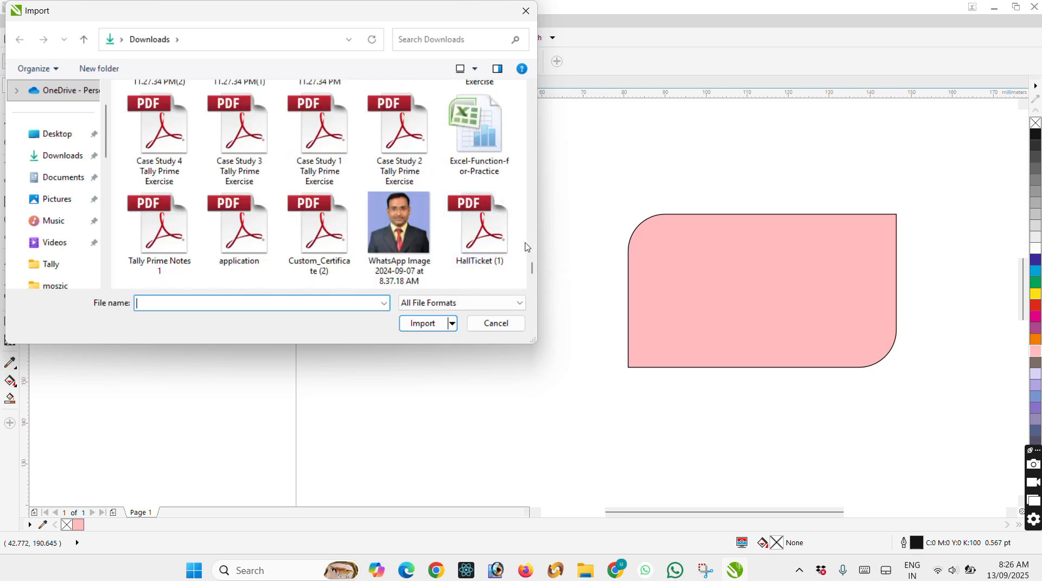
pyautogui.doubleClick(399, 223)
pyautogui.moveTo(377, 187); pyautogui.dragTo(528, 340)
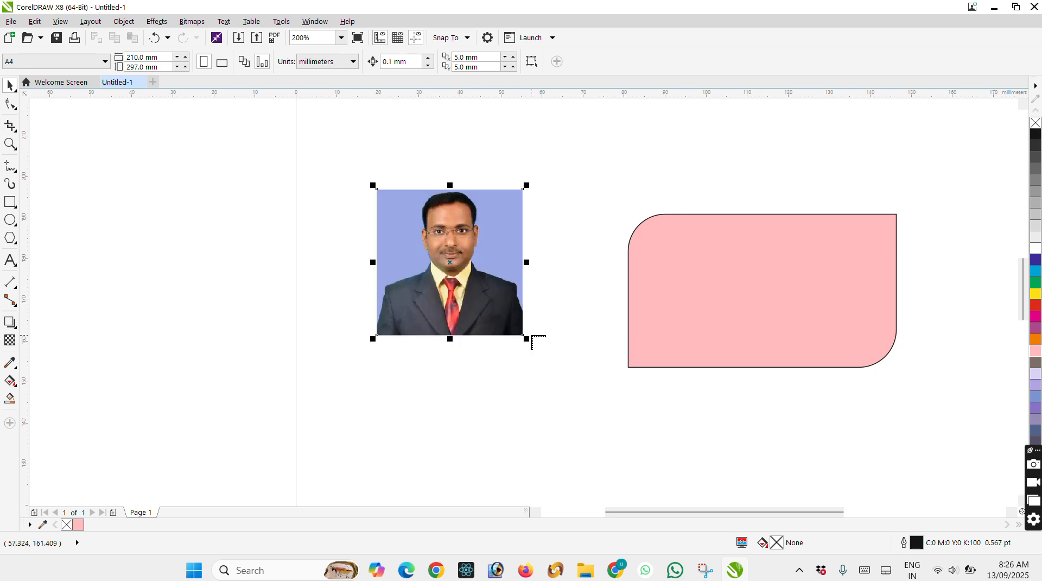
# Crop the imported photo to an area about 29.2 mm wide and 28.3 mm high around the head and shoulders.
pyautogui.click(11, 127)
pyautogui.moveTo(391, 189); pyautogui.dragTo(511, 305)
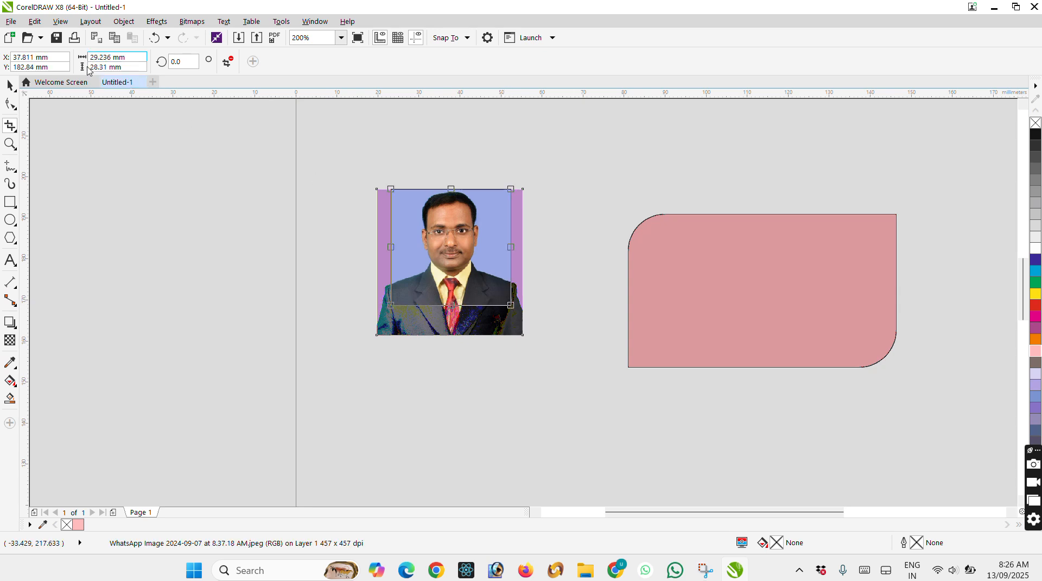
pyautogui.click(130, 56)
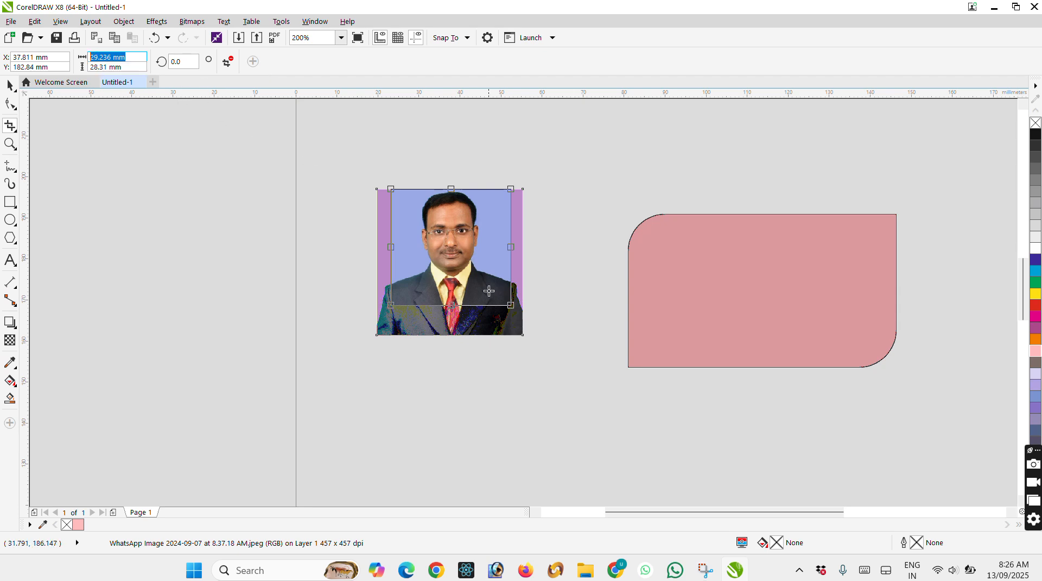
pyautogui.doubleClick(456, 241)
# Move the cropped photo down and to the right, and remove it from the page.
pyautogui.click(10, 85)
pyautogui.moveTo(465, 244); pyautogui.dragTo(500, 292)
pyautogui.scroll(1, 450, 282)
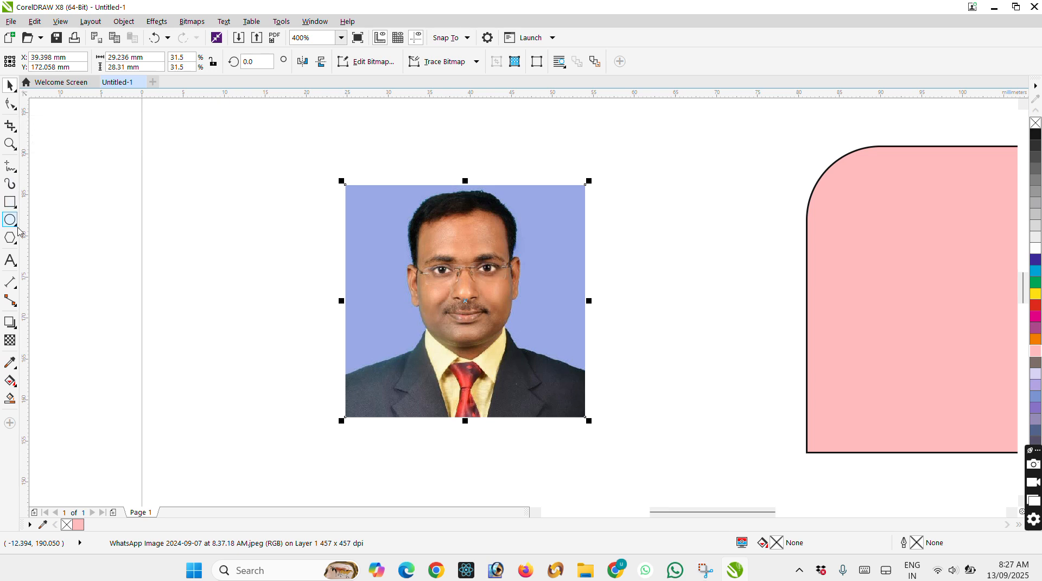
pyautogui.hotkey('ctrl', 'z')
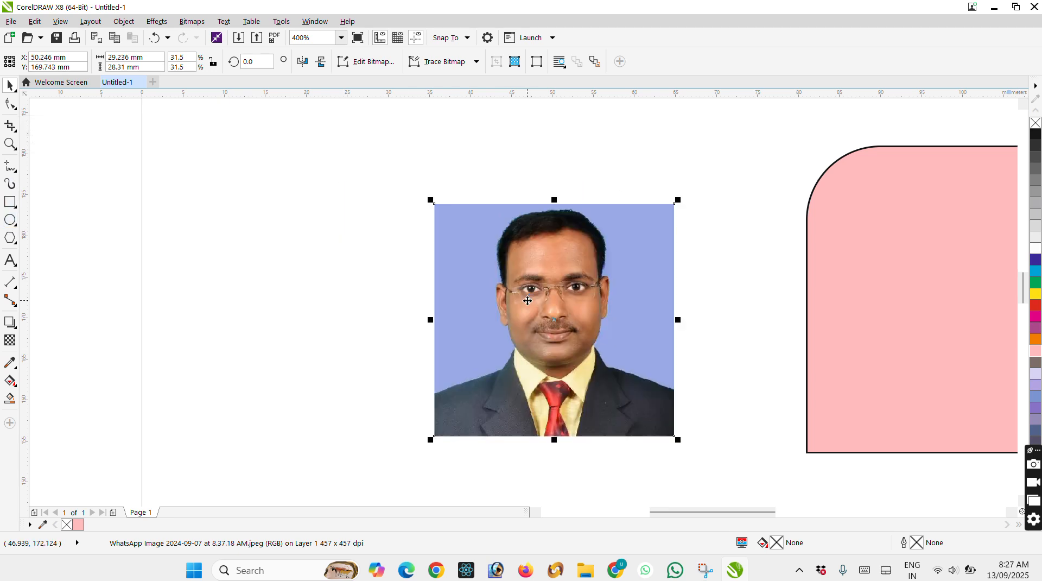
pyautogui.hotkey('ctrl', 'z')
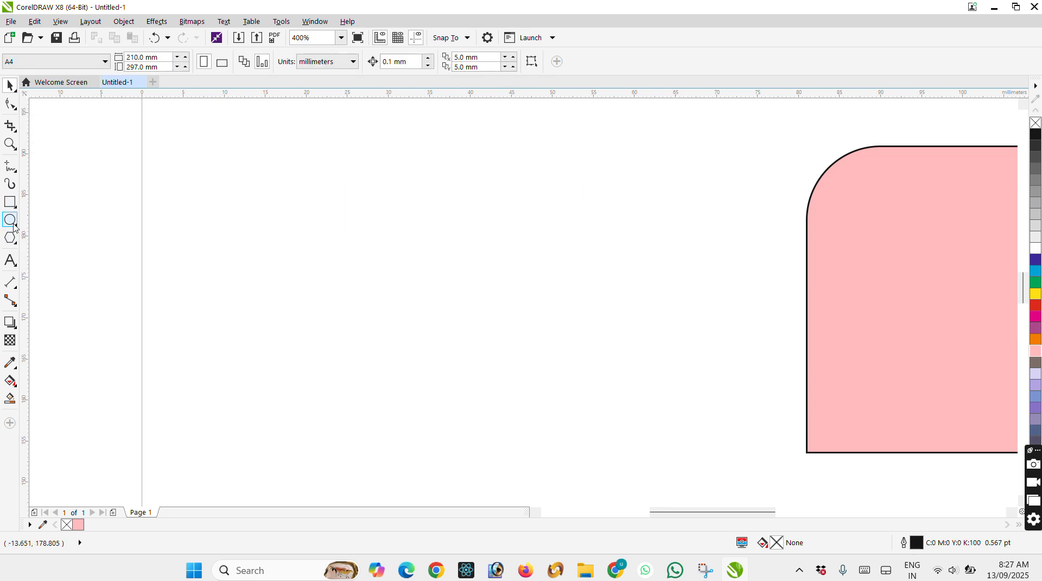
# Draw an ellipse about 23.3 mm wide and 19.7 mm high beside the pink rectangle and fill it with light purple.
pyautogui.click(11, 220)
pyautogui.moveTo(348, 205); pyautogui.dragTo(546, 374)
pyautogui.click(1036, 384)
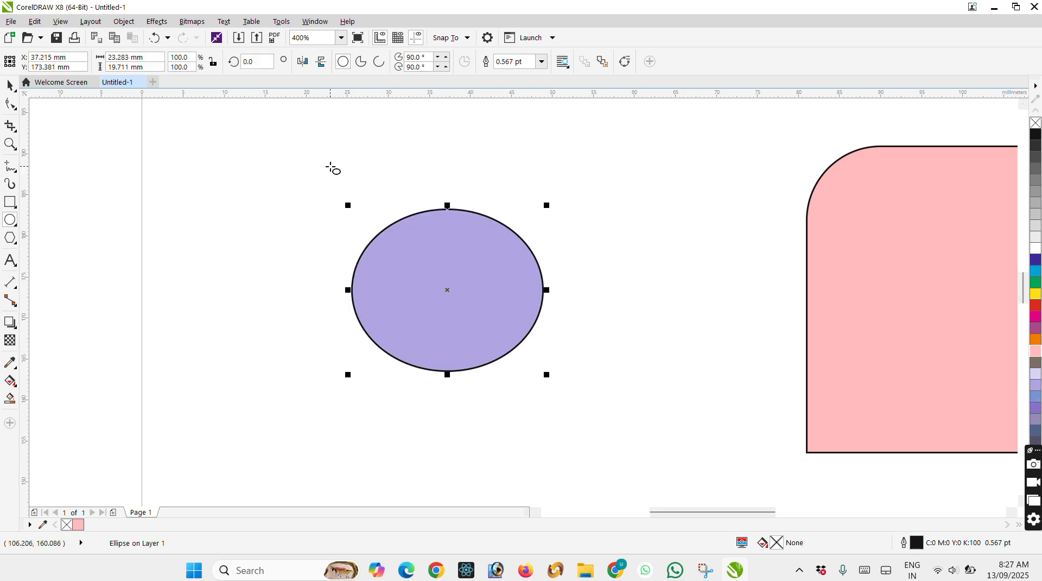
# Draw a narrow 3-point rectangle diagonally across the purple ellipse from upper right to lower left, spanning about 20.4 by 25 mm.
pyautogui.click(15, 208)
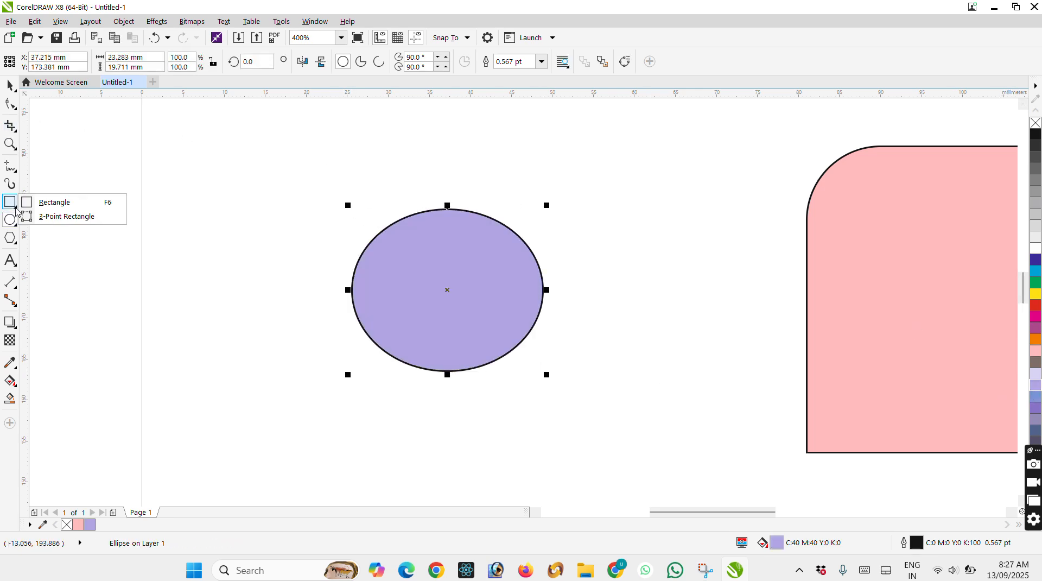
pyautogui.click(67, 217)
pyautogui.moveTo(522, 188)
pyautogui.mouseDown()
pyautogui.moveTo(378, 347)
pyautogui.moveTo(370, 382)
pyautogui.mouseUp()
pyautogui.click(387, 397)
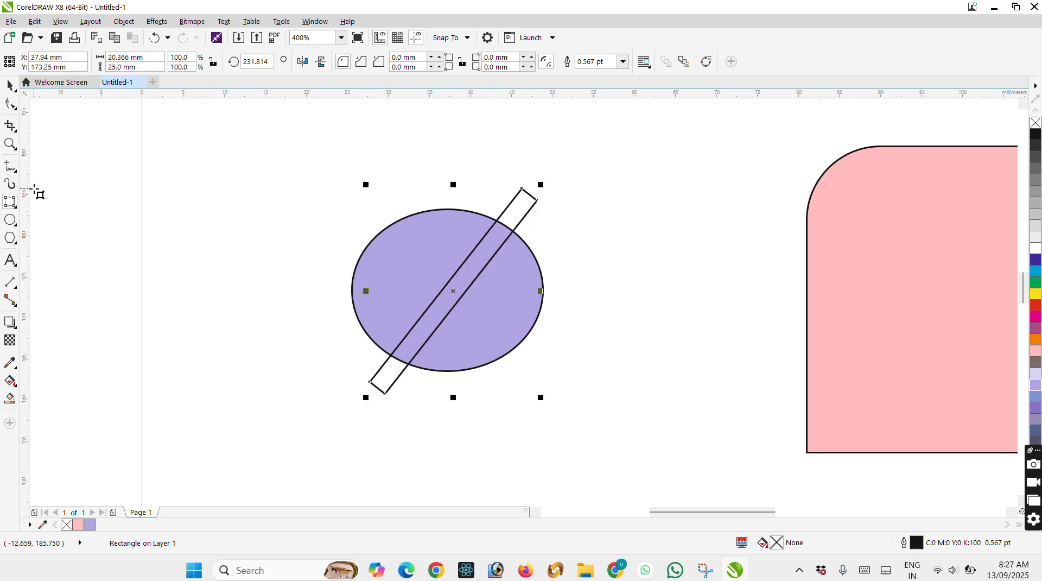
# Draw a second narrow 3-point rectangle crossing the first from upper left to lower right, spanning about 30.7 by 26.9 mm.
pyautogui.click(14, 205)
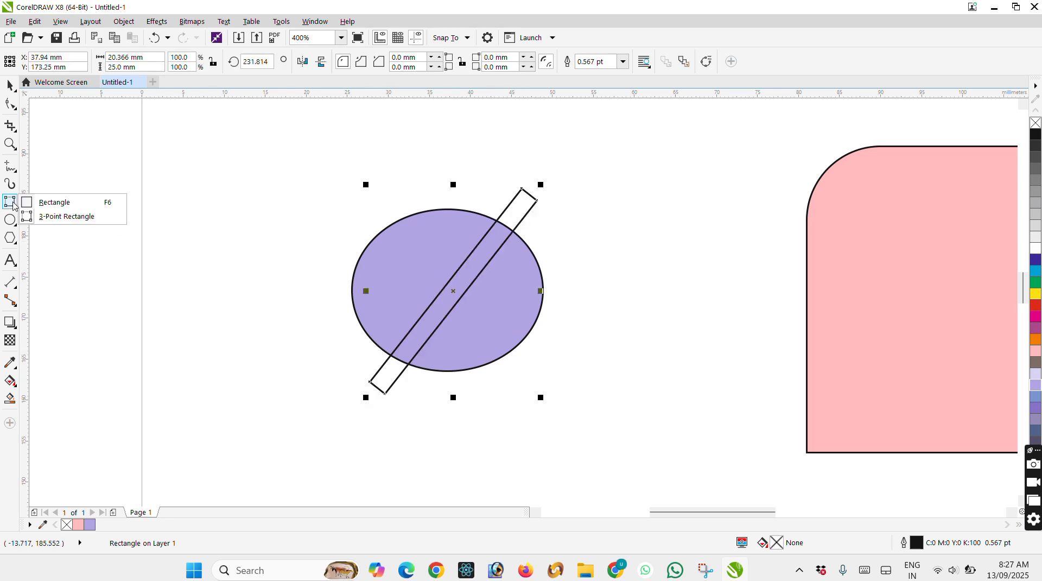
pyautogui.click(64, 217)
pyautogui.moveTo(322, 214); pyautogui.dragTo(563, 422)
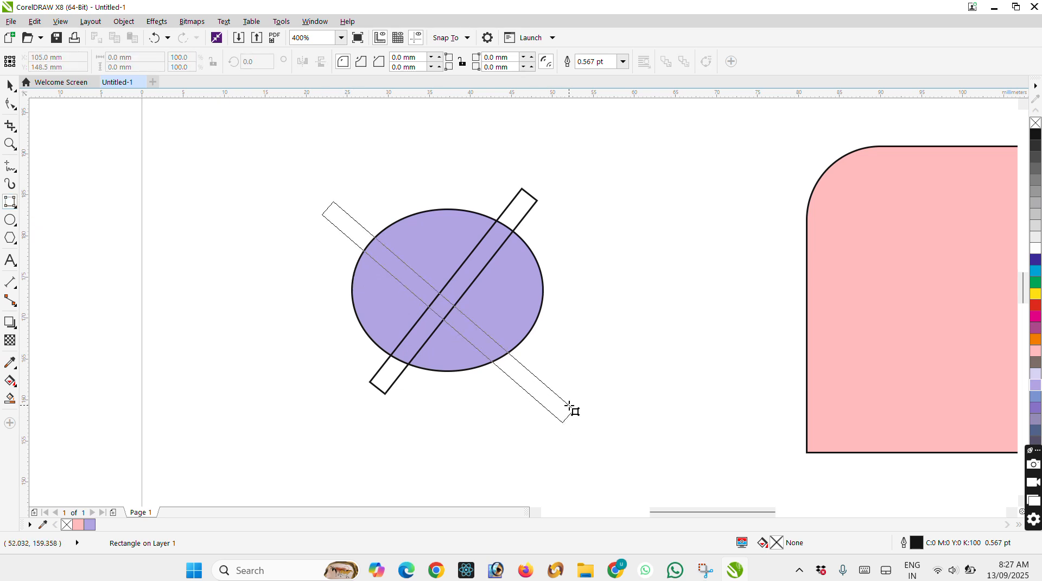
pyautogui.click(573, 409)
# Draw a slightly tilted 3-point ellipse about 19.1 mm wide and 22.5 mm high to the left of the crossed rectangles.
pyautogui.click(15, 223)
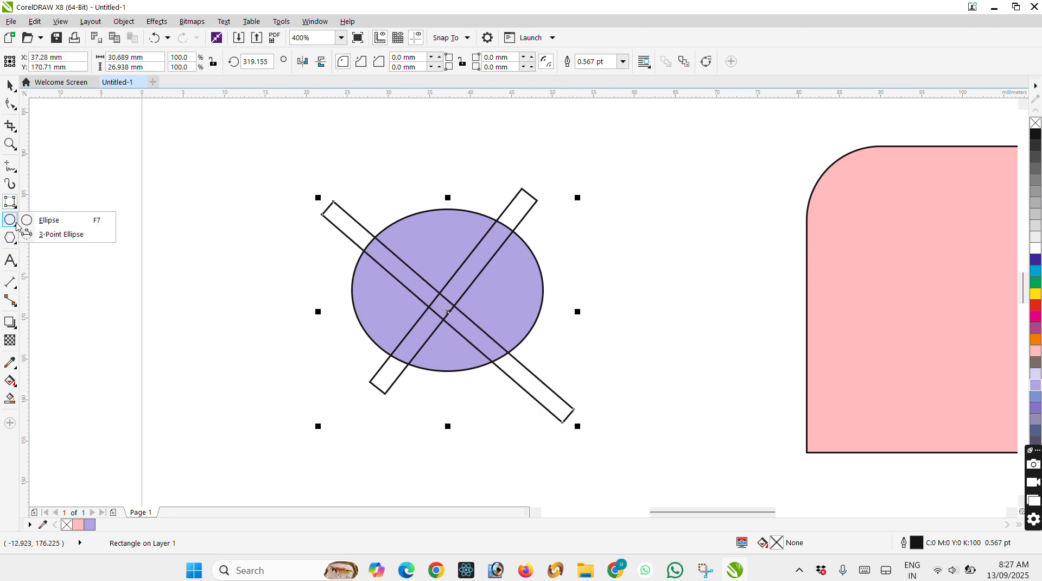
pyautogui.click(55, 236)
pyautogui.moveTo(160, 213); pyautogui.dragTo(191, 396)
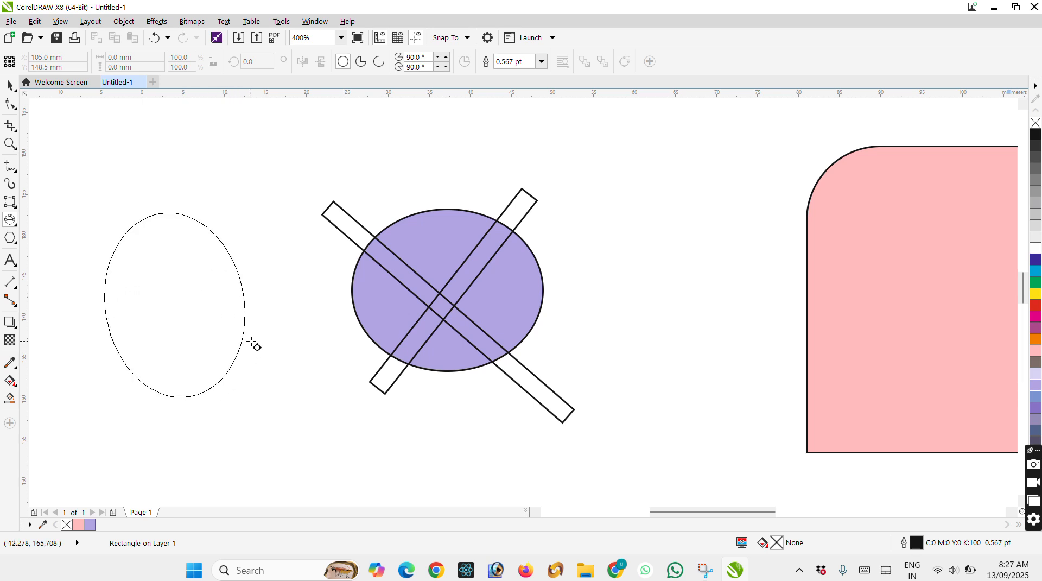
pyautogui.click(105, 348)
pyautogui.click(11, 222)
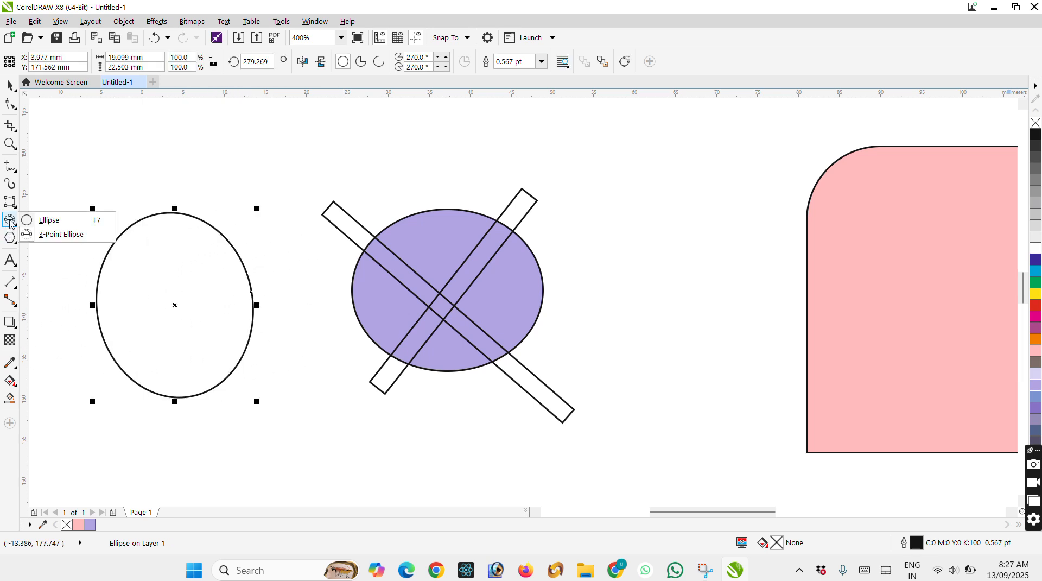
pyautogui.click(79, 238)
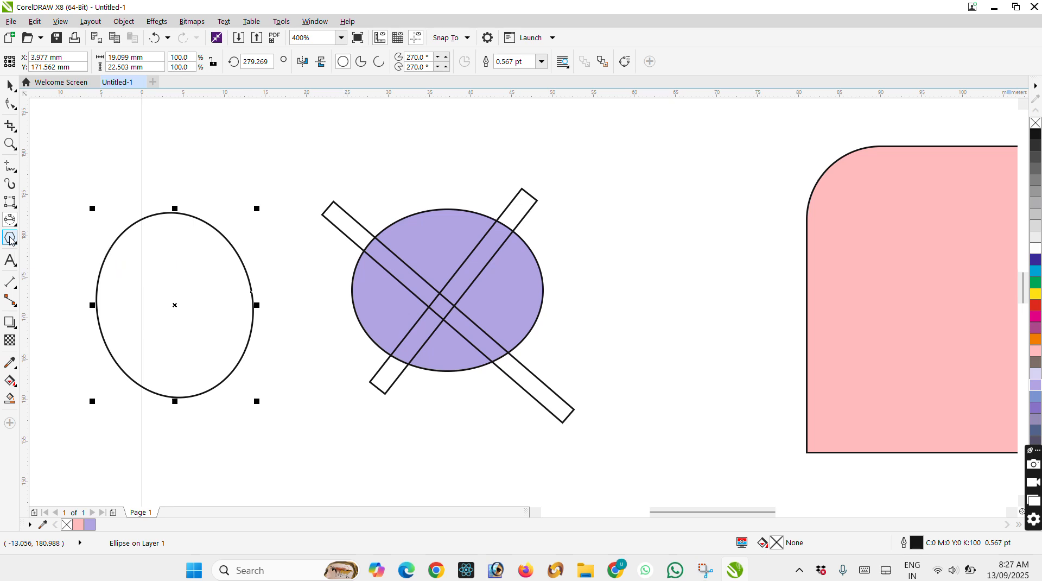
# Draw a small polygon about 5.4 mm wide and 5.8 mm high in the empty area left of the page and give it 8 sides.
pyautogui.click(11, 239)
pyautogui.scroll(-2, 387, 296)
pyautogui.scroll(4, 287, 232)
pyautogui.moveTo(159, 178); pyautogui.dragTo(343, 376)
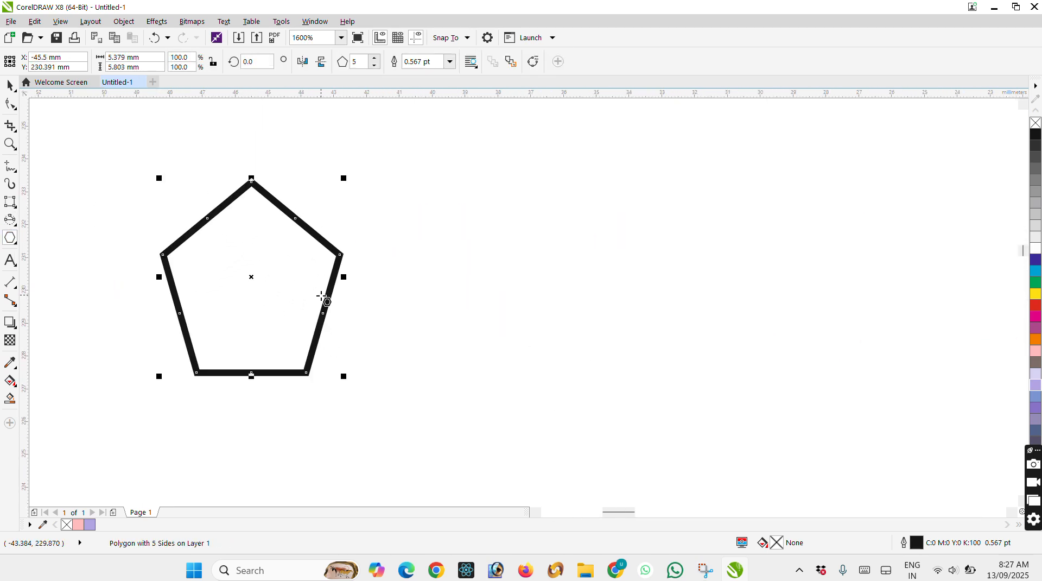
pyautogui.click(371, 56)
pyautogui.click(374, 57)
pyautogui.click(374, 57)
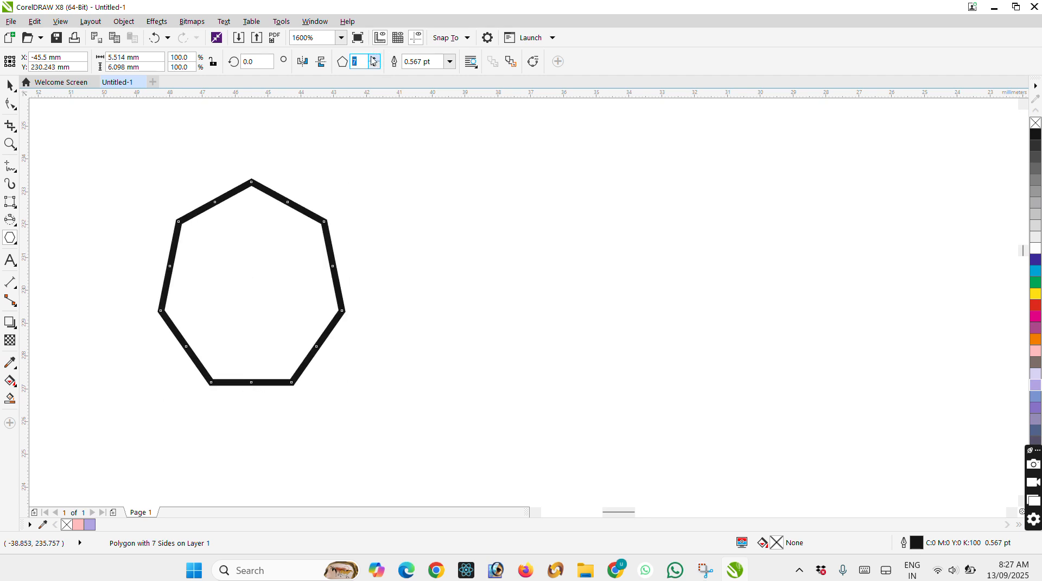
pyautogui.click(373, 57)
# Reshape the octagon into a star by pulling its top vertex past the opposite side, and fill it with light pink.
pyautogui.click(11, 103)
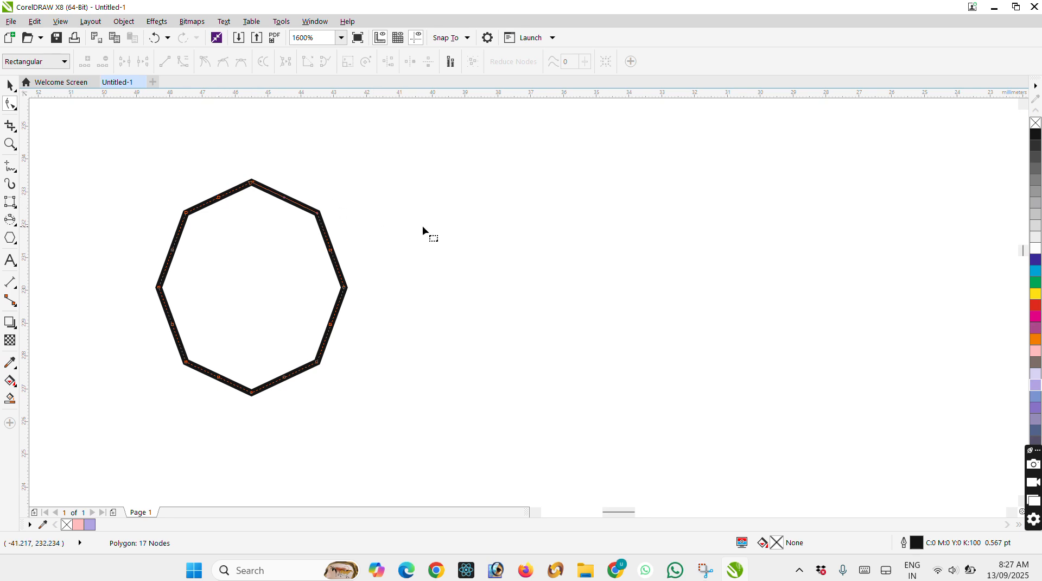
pyautogui.moveTo(251, 183); pyautogui.dragTo(294, 416)
pyautogui.click(1035, 351)
# Delete the reshaped octagon star from the area left of the page.
pyautogui.click(9, 85)
pyautogui.scroll(-2, 432, 221)
pyautogui.moveTo(303, 175); pyautogui.dragTo(626, 396)
pyautogui.press('Delete')
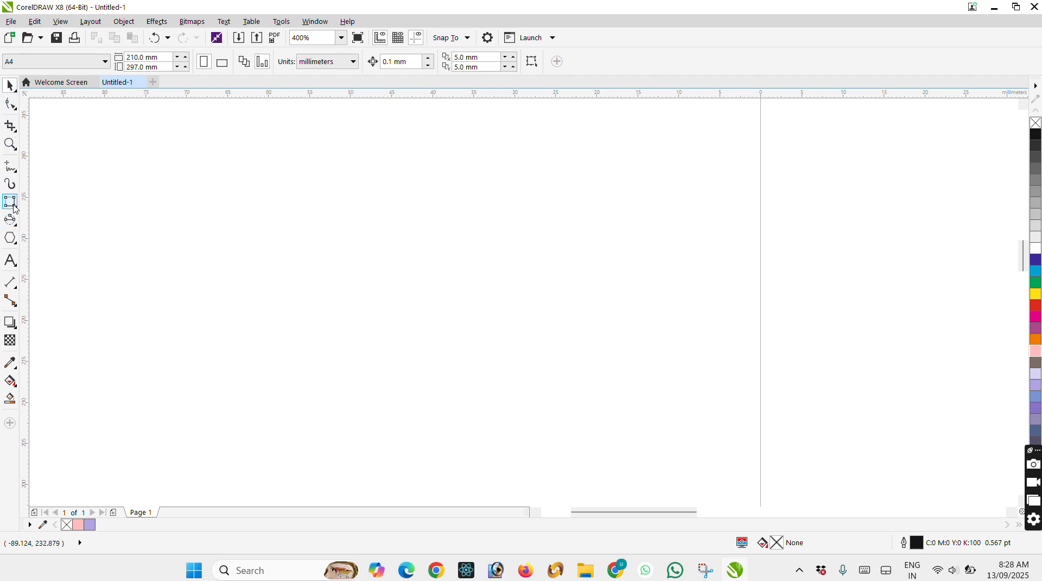
# Draw a polygon about 24.1 mm wide and 24.5 mm high left of the page and set it to 10 sides.
pyautogui.click(16, 243)
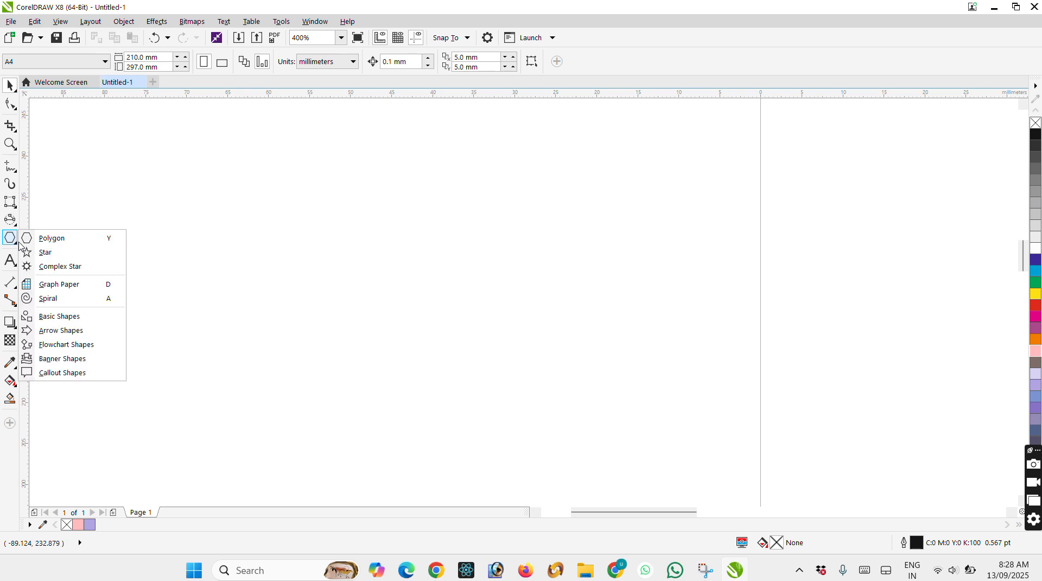
pyautogui.click(69, 242)
pyautogui.moveTo(367, 195); pyautogui.dragTo(573, 423)
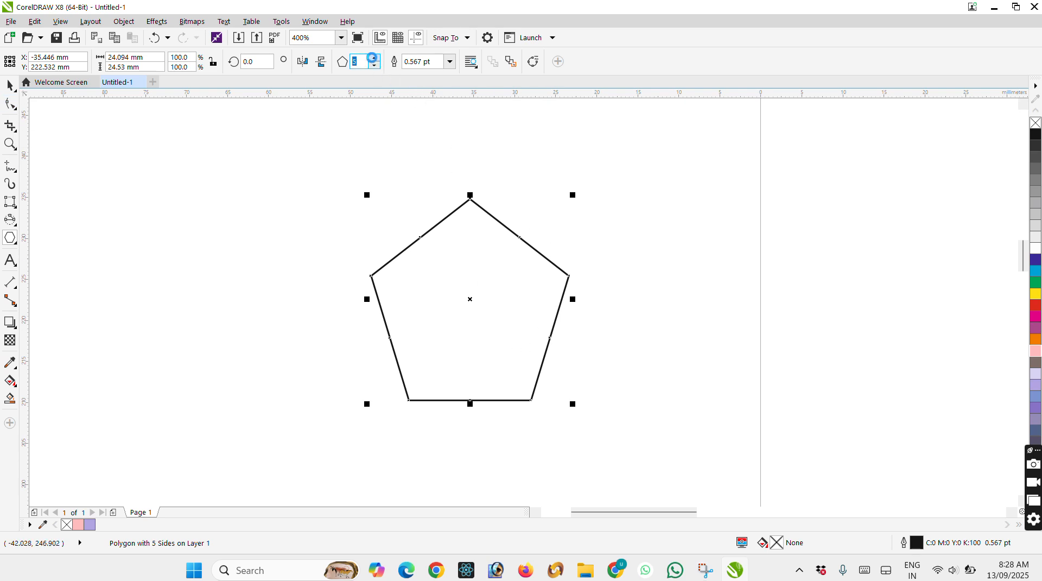
pyautogui.doubleClick(373, 59)
pyautogui.doubleClick(373, 58)
pyautogui.click(373, 58)
pyautogui.click(373, 59)
pyautogui.click(375, 65)
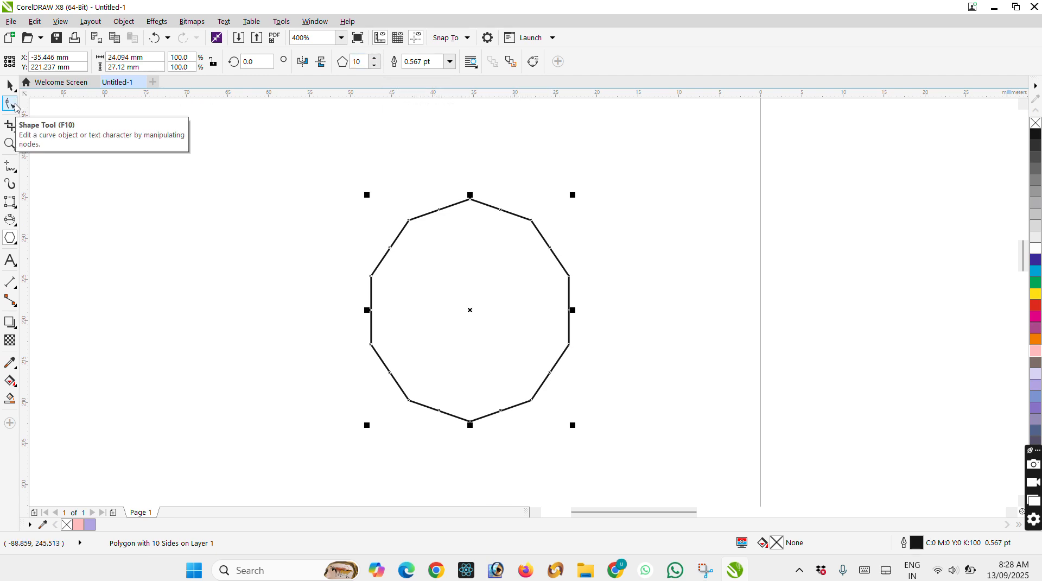
# Turn the decagon into an interlaced star by pulling its upper-left vertex across the centre to the lower right, and fill it orange.
pyautogui.click(12, 105)
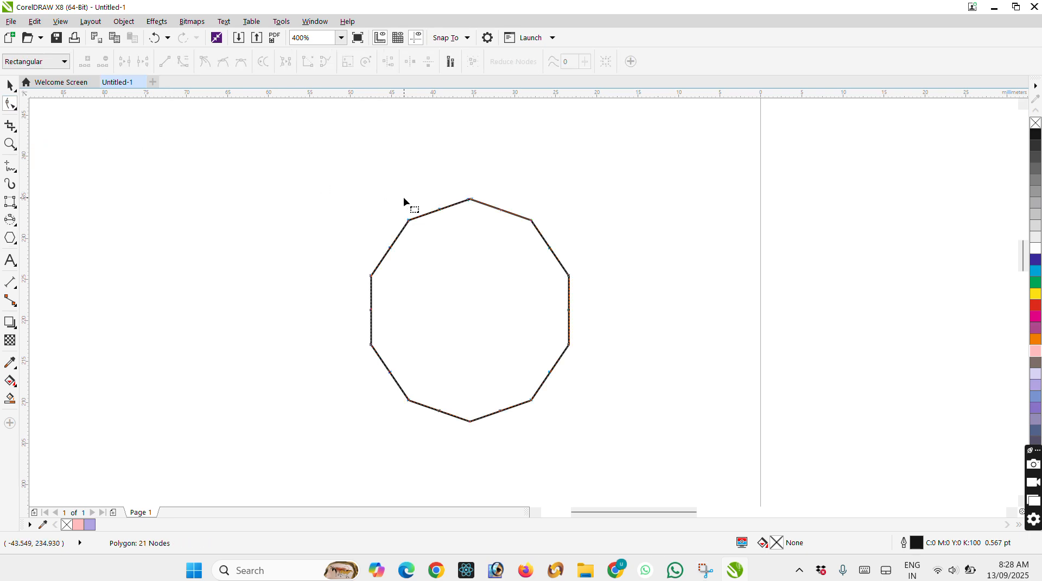
pyautogui.moveTo(409, 223); pyautogui.dragTo(526, 440)
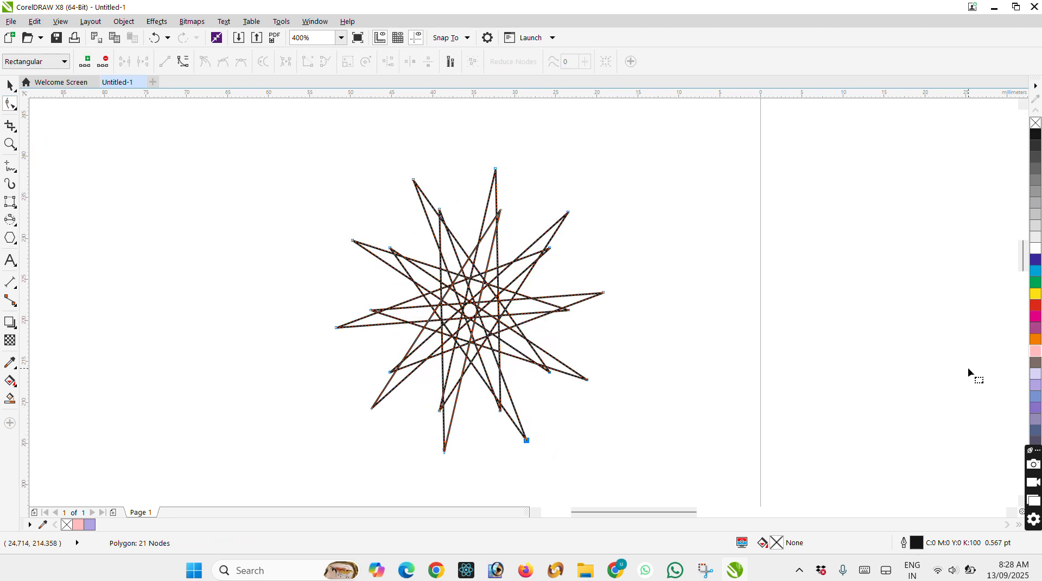
pyautogui.click(1036, 339)
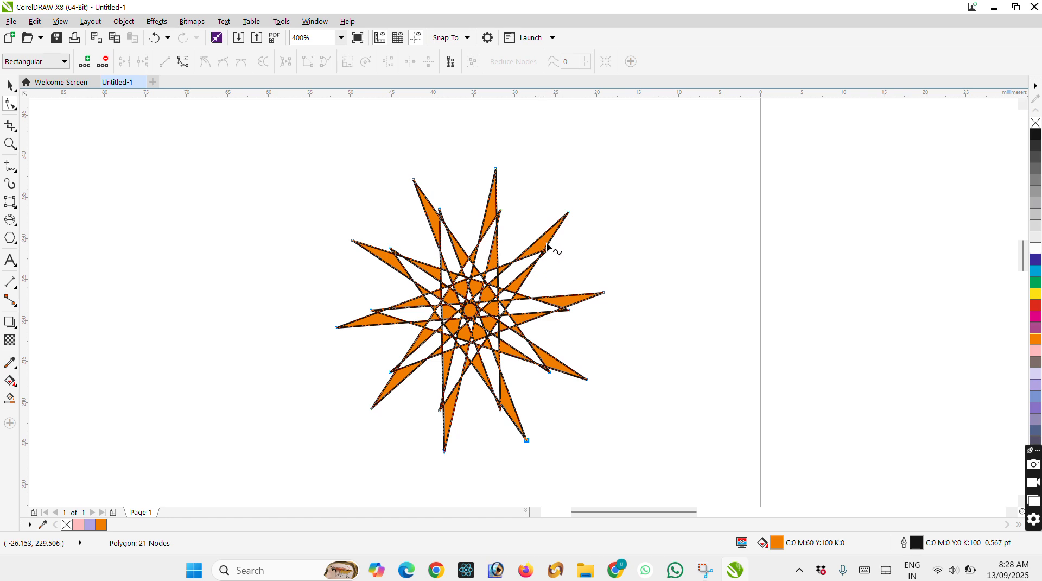
# Pull an inner node of the orange star outward to the upper left, convert its segments to curves, and move the node back inside.
pyautogui.moveTo(549, 252); pyautogui.dragTo(364, 171)
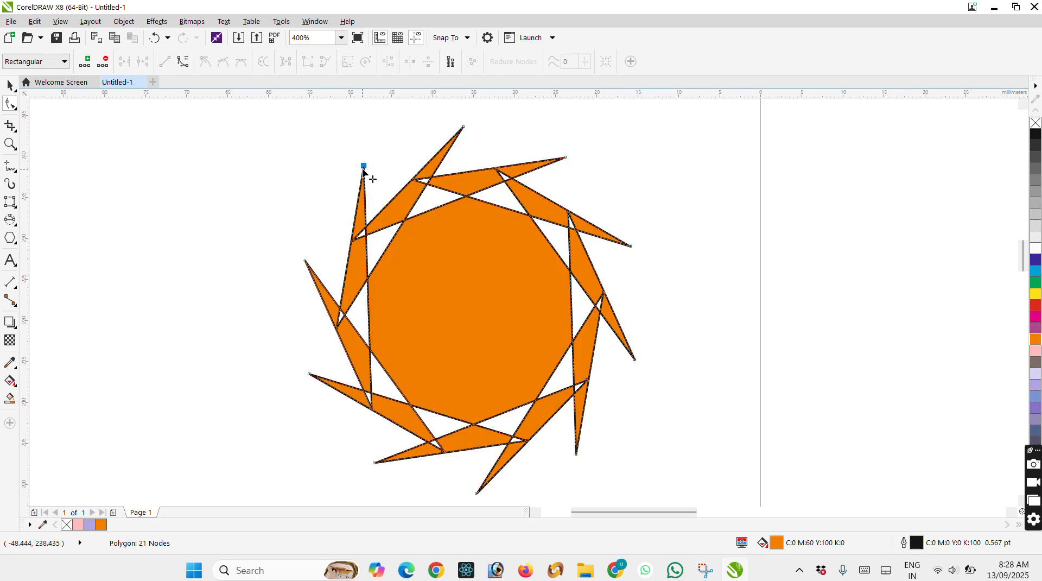
pyautogui.rightClick(367, 170)
pyautogui.click(363, 169)
pyautogui.rightClick(365, 169)
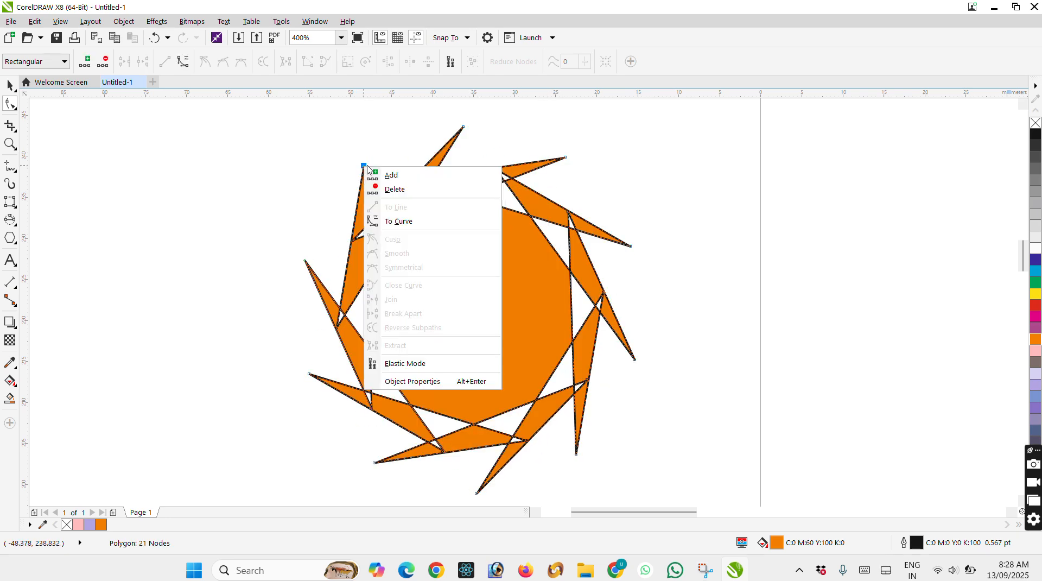
pyautogui.click(404, 227)
pyautogui.moveTo(365, 169); pyautogui.dragTo(549, 288)
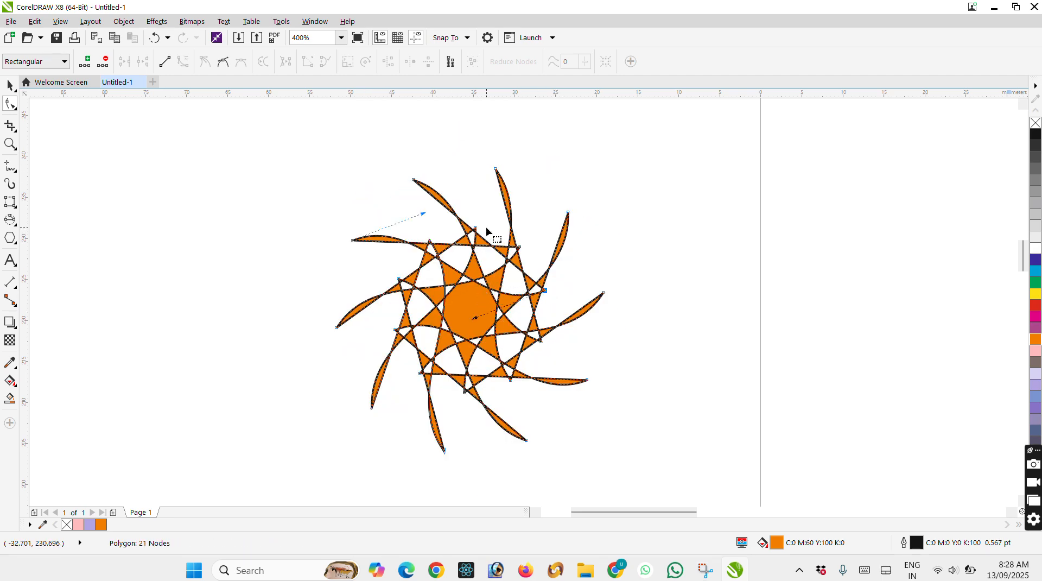
# Adjust the orange star's inner nodes, tips and curved segments to form a large pinwheel with ten broad pointed blades.
pyautogui.moveTo(476, 228); pyautogui.dragTo(457, 217)
pyautogui.moveTo(460, 298); pyautogui.dragTo(249, 192)
pyautogui.moveTo(462, 218); pyautogui.dragTo(484, 259)
pyautogui.moveTo(421, 184); pyautogui.dragTo(374, 169)
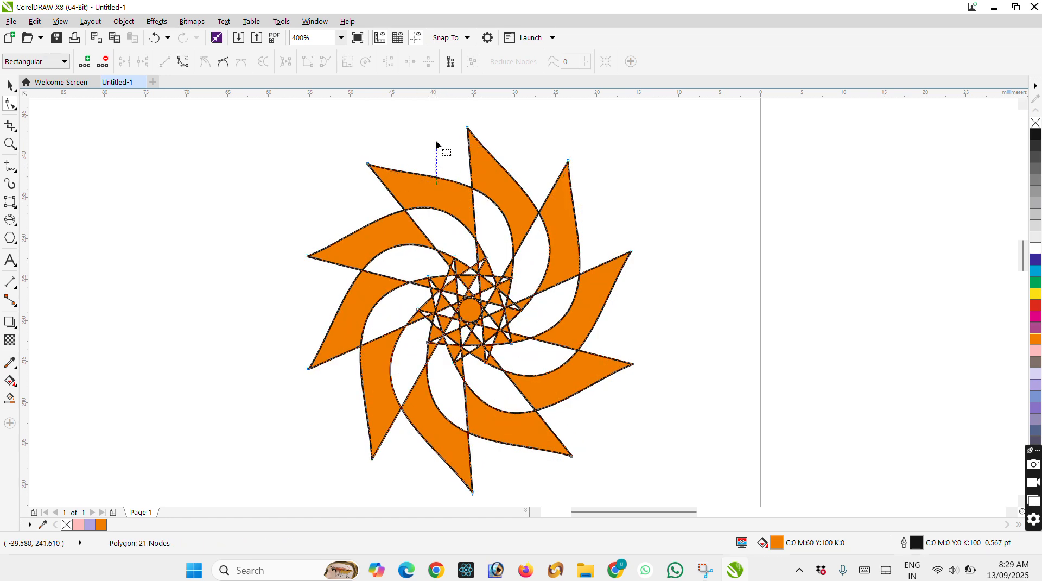
pyautogui.moveTo(368, 164); pyautogui.dragTo(345, 160)
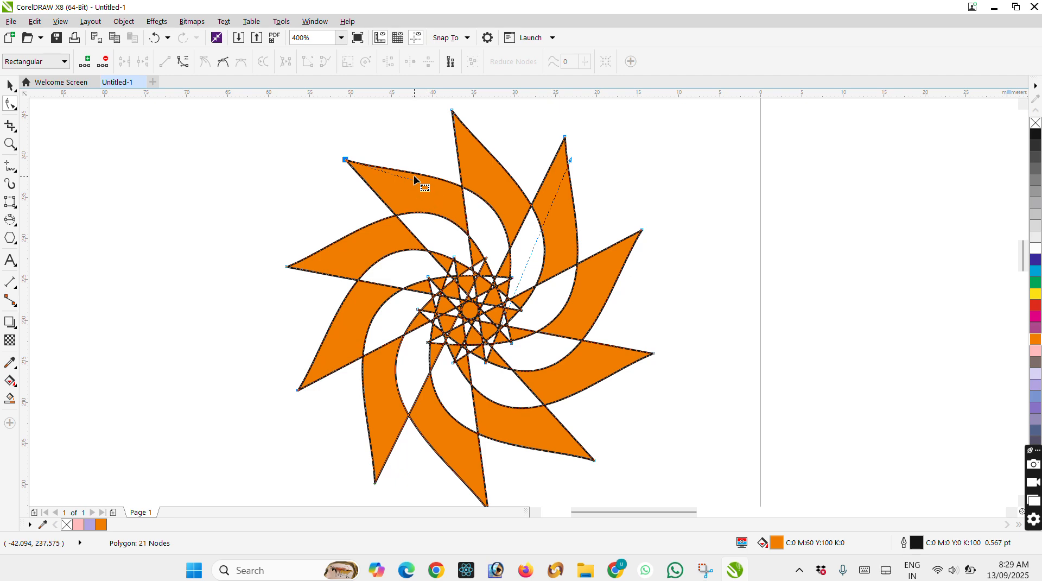
pyautogui.moveTo(467, 198); pyautogui.dragTo(423, 369)
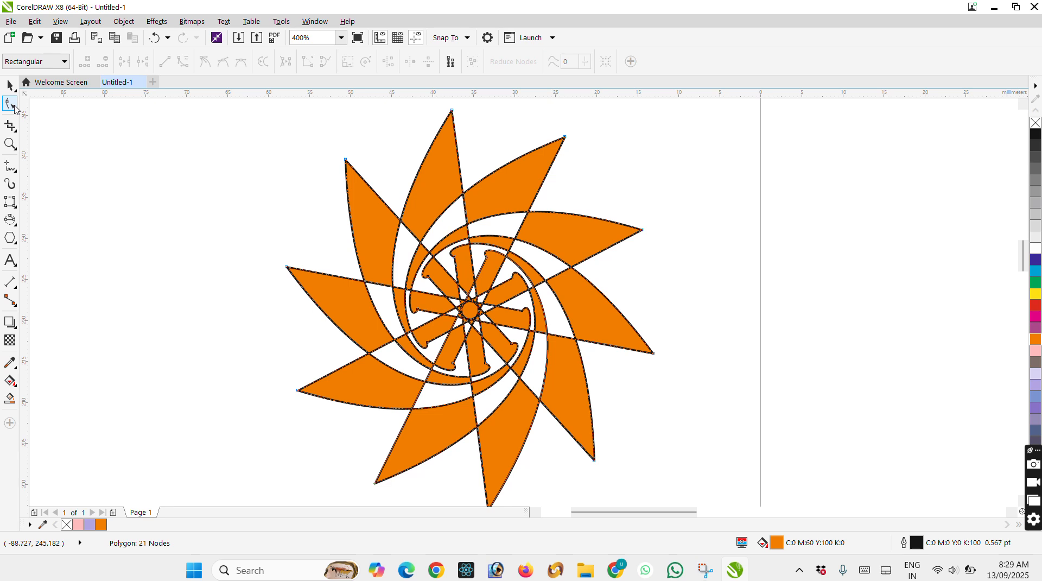
# Draw a basic heart shape about 24.5 mm wide and 21.9 mm high in the empty area left of the pinwheel and fill it magenta.
pyautogui.click(11, 240)
pyautogui.scroll(-2, 523, 225)
pyautogui.scroll(2, 252, 215)
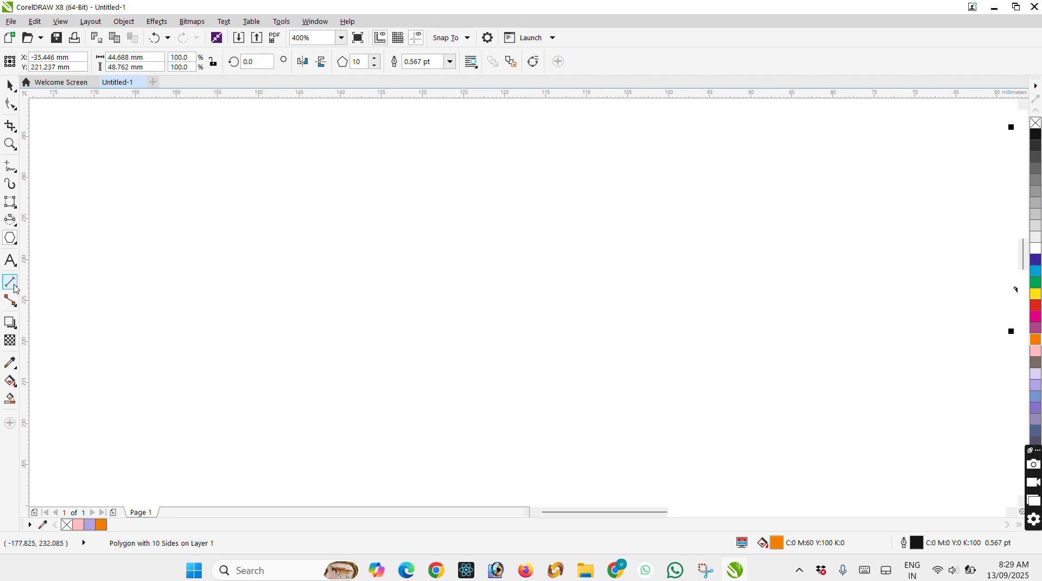
pyautogui.click(15, 242)
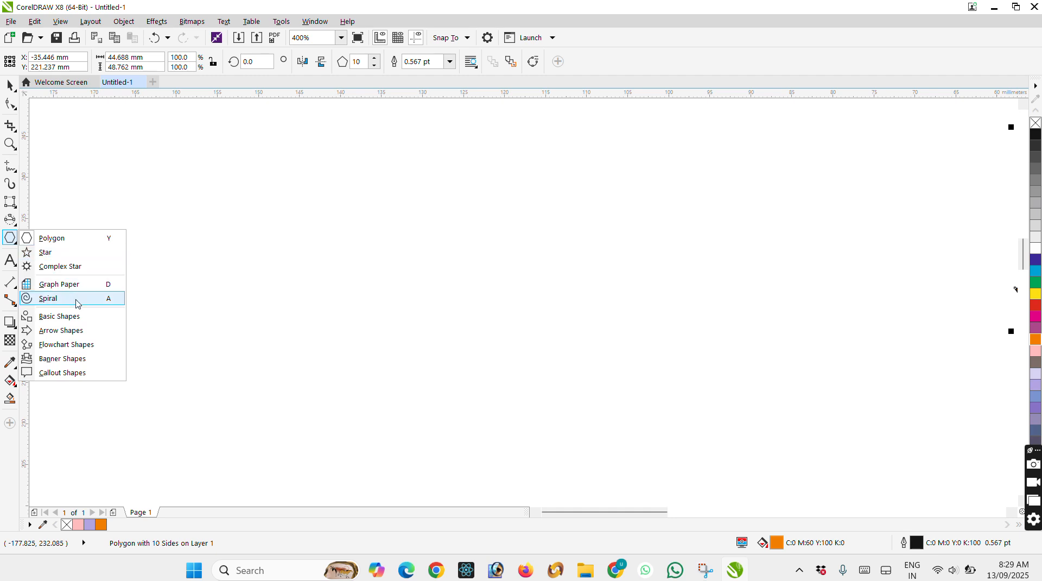
pyautogui.click(60, 316)
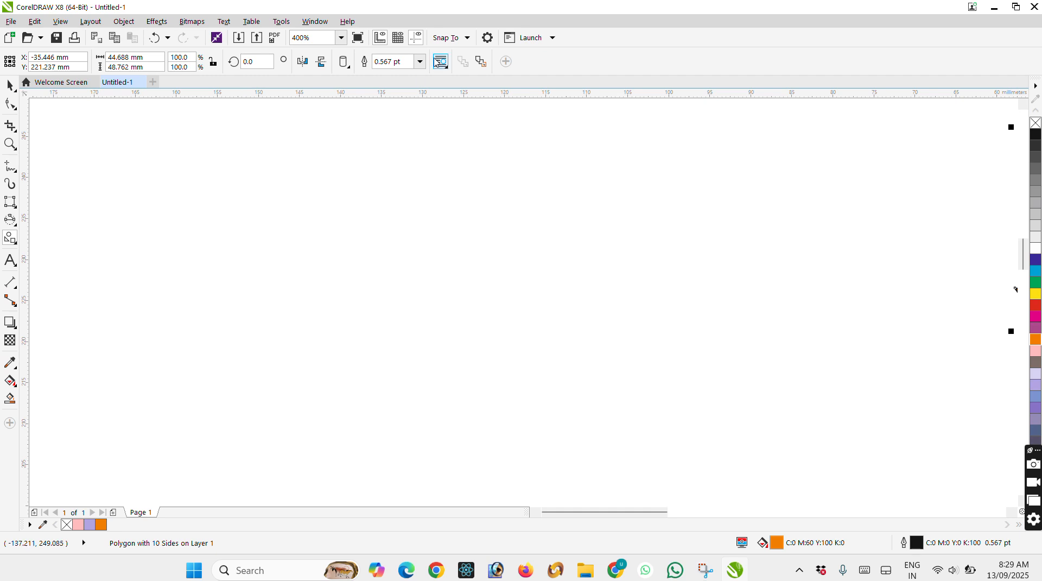
pyautogui.click(345, 65)
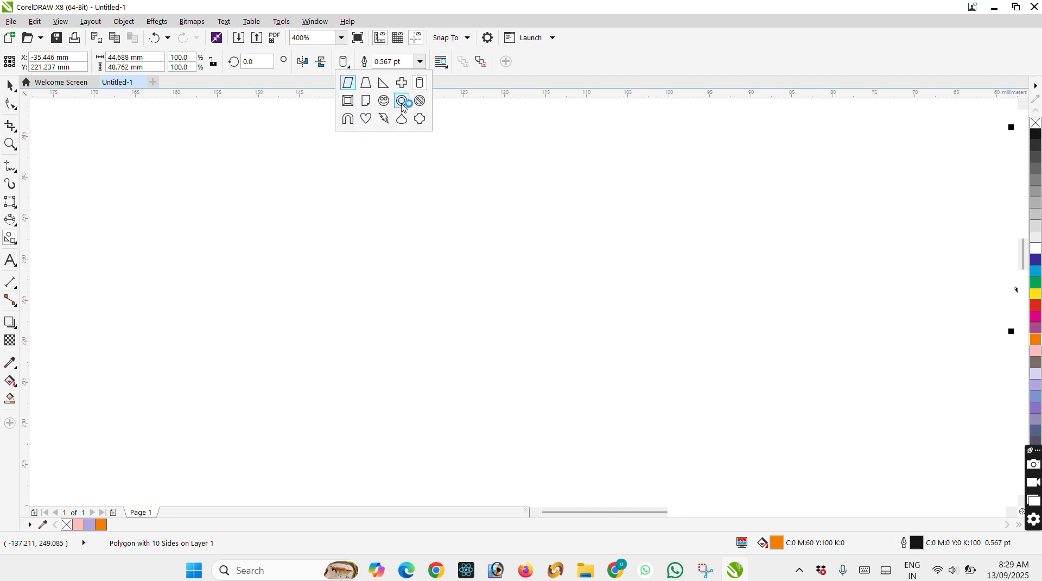
pyautogui.click(374, 123)
pyautogui.moveTo(418, 182); pyautogui.dragTo(627, 369)
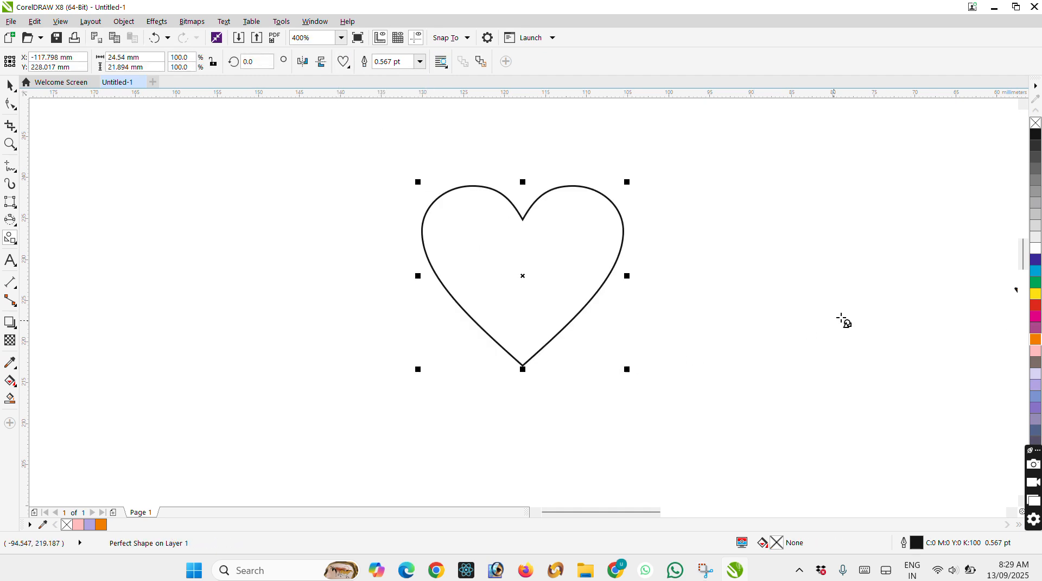
pyautogui.click(1036, 316)
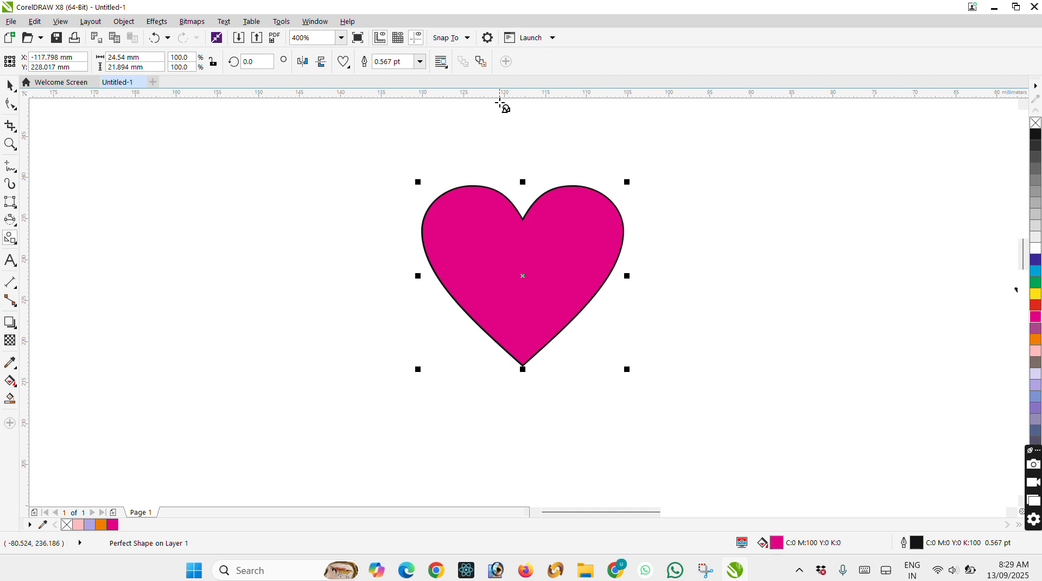
# Draw a basic teardrop shape about 19.9 mm wide and 23.9 mm high to the left of the heart and fill it orange.
pyautogui.click(345, 64)
pyautogui.click(402, 119)
pyautogui.moveTo(215, 192); pyautogui.dragTo(385, 396)
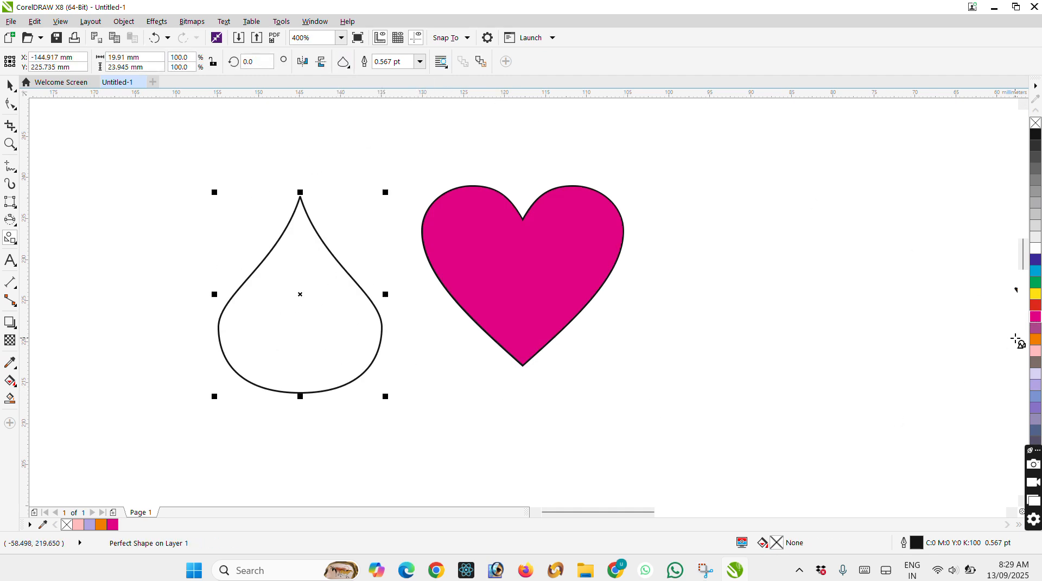
pyautogui.click(1035, 339)
# Delete the magenta heart and the orange teardrop.
pyautogui.click(8, 85)
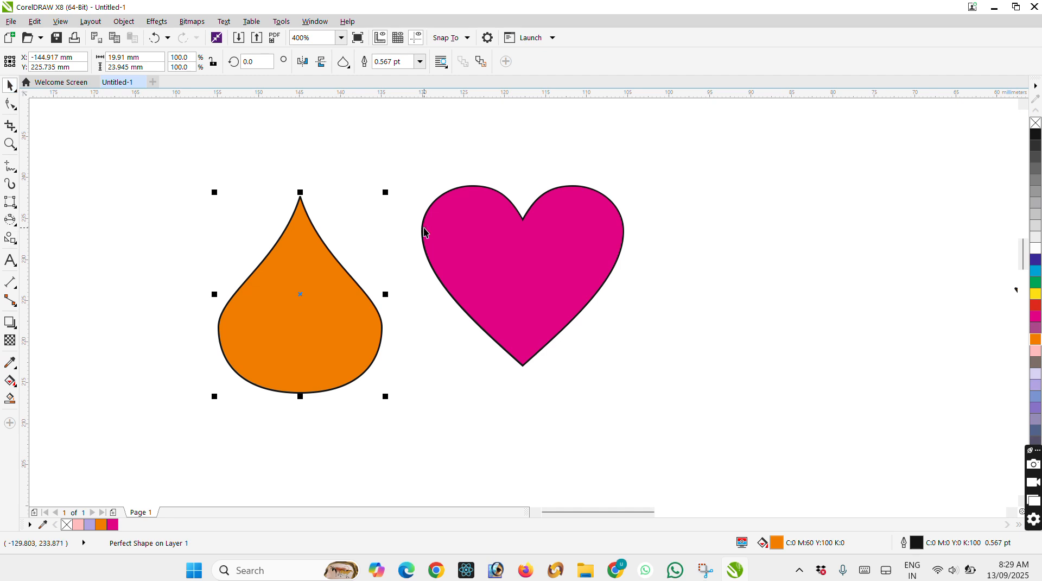
pyautogui.click(425, 232)
pyautogui.press('Delete')
pyautogui.click(317, 292)
pyautogui.press('Delete')
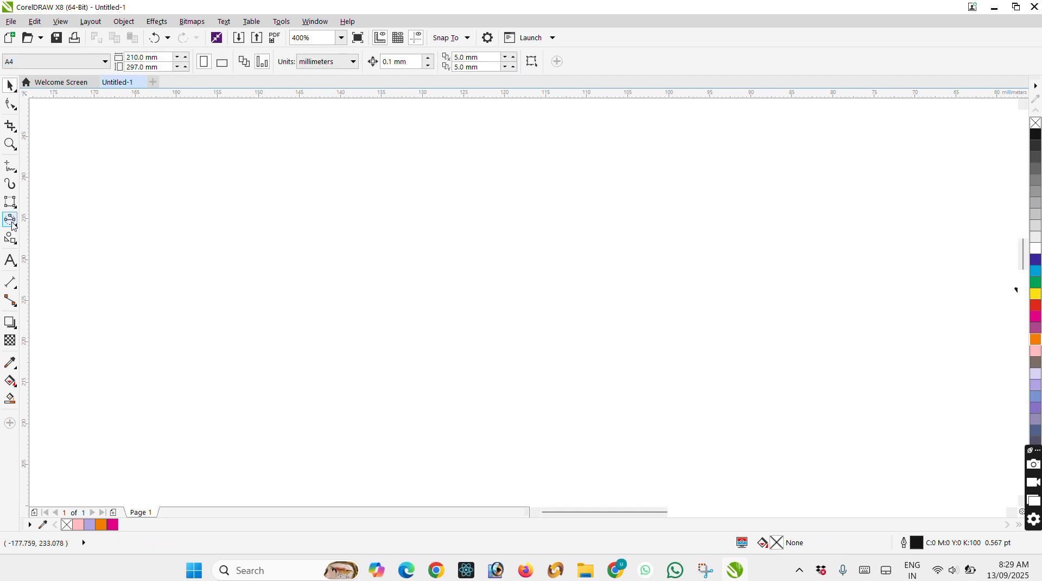
# Draw a folded ribbon banner shape about 50.3 mm wide and 19.1 mm high and fill it with purple.
pyautogui.click(14, 242)
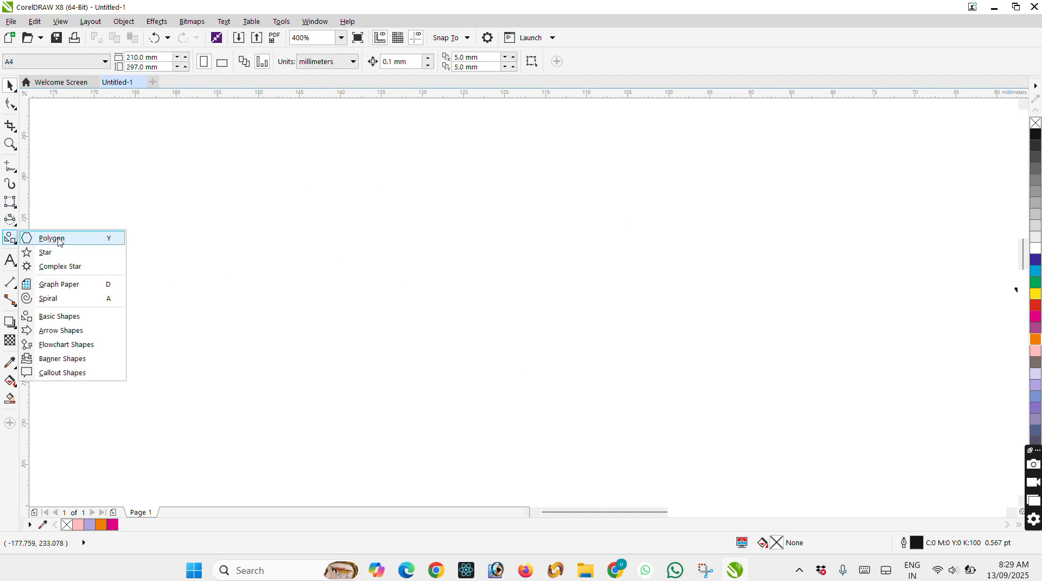
pyautogui.click(74, 364)
pyautogui.click(343, 61)
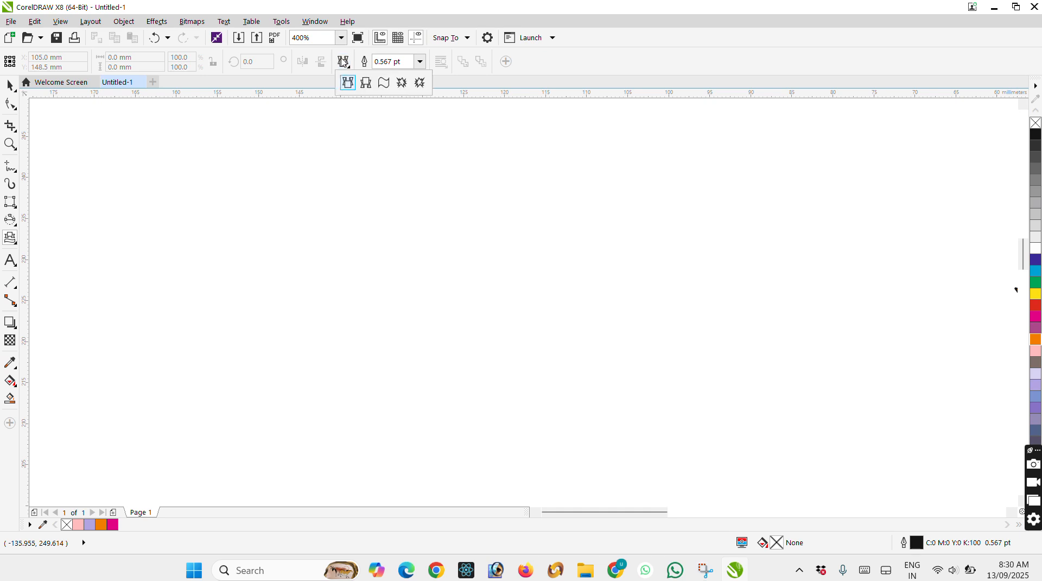
pyautogui.click(348, 82)
pyautogui.moveTo(337, 182)
pyautogui.mouseDown()
pyautogui.moveTo(386, 262)
pyautogui.moveTo(758, 346)
pyautogui.mouseUp()
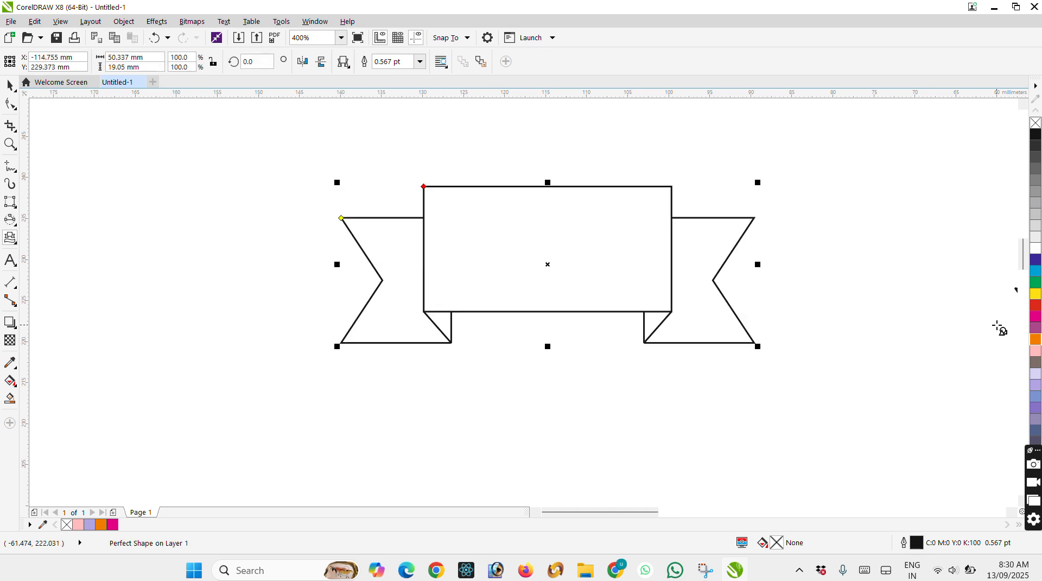
pyautogui.click(1036, 328)
# Draw a wavy flag banner shape about 39 mm wide and 23.5 mm high and mirror it horizontally.
pyautogui.click(343, 61)
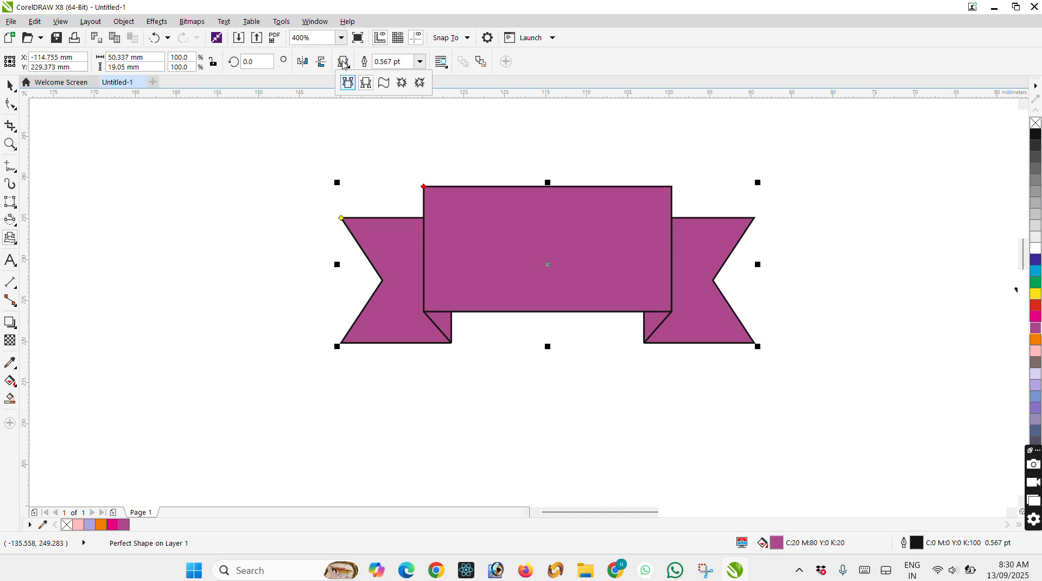
pyautogui.click(384, 82)
pyautogui.moveTo(276, 181)
pyautogui.mouseDown()
pyautogui.moveTo(356, 259)
pyautogui.moveTo(589, 360)
pyautogui.moveTo(601, 380)
pyautogui.mouseUp()
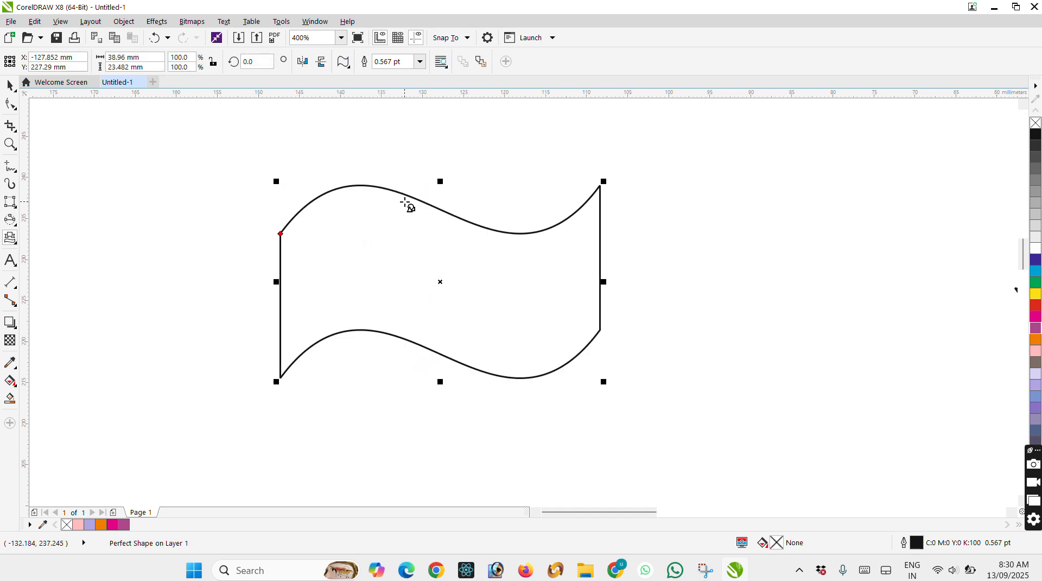
pyautogui.click(305, 65)
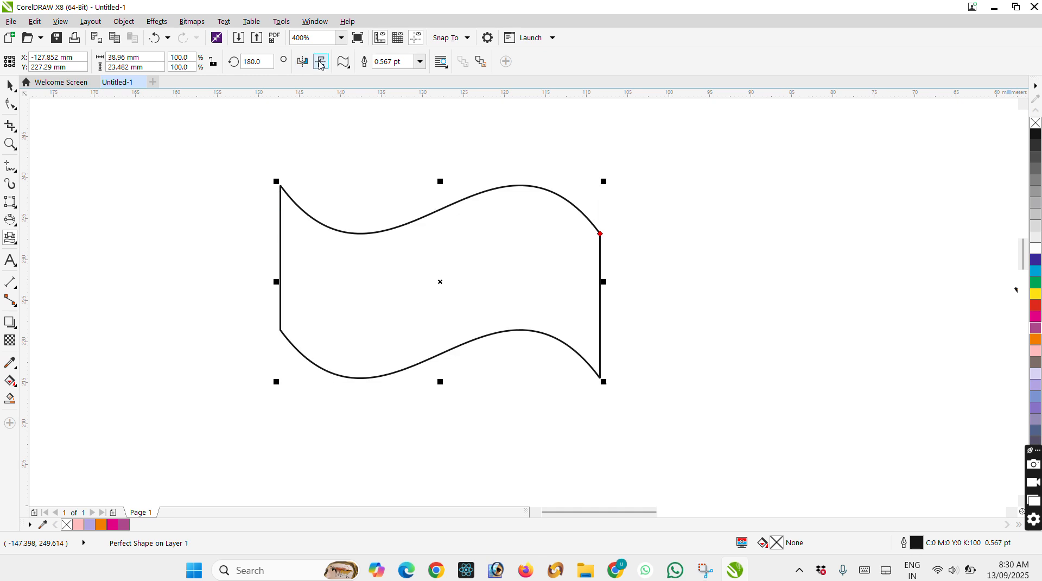
# Shorten the wavy flag shape from its lower edge to 87.5% of its height, about 20.5 mm.
pyautogui.click(10, 86)
pyautogui.scroll(-2, 411, 209)
pyautogui.moveTo(426, 296); pyautogui.dragTo(428, 284)
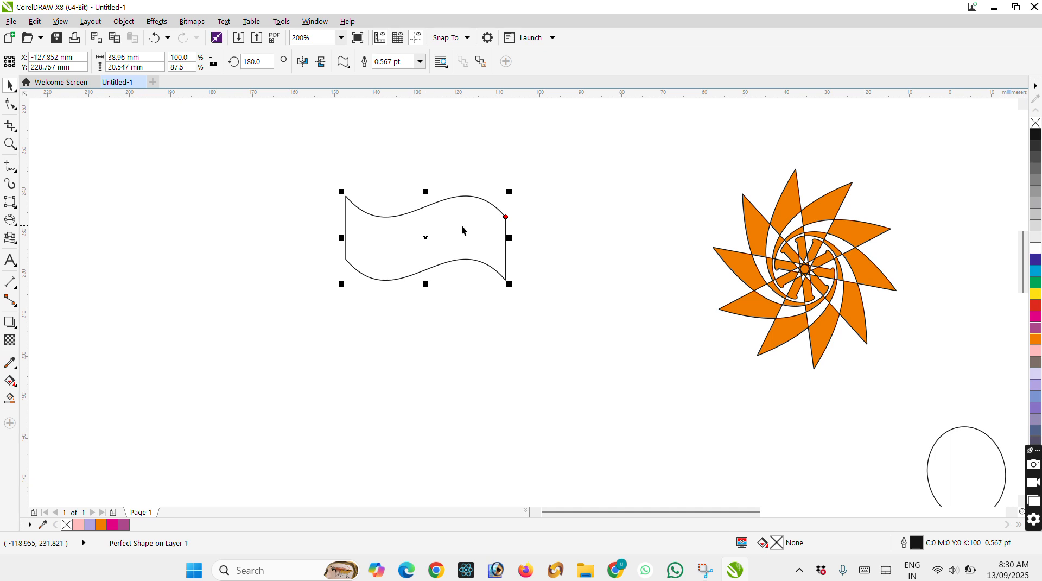
# Stack two duplicates of the wavy shape directly below it and align all three in one straight column.
pyautogui.hotkey('ctrl', 'd')
pyautogui.moveTo(449, 219); pyautogui.dragTo(426, 301)
pyautogui.hotkey('ctrl', 'd')
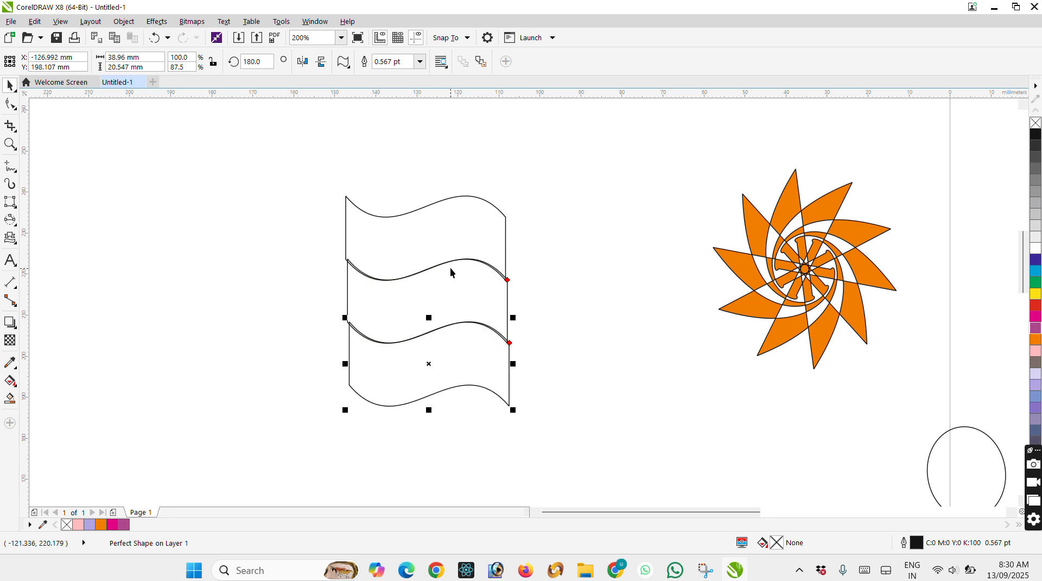
pyautogui.moveTo(307, 160); pyautogui.dragTo(508, 406)
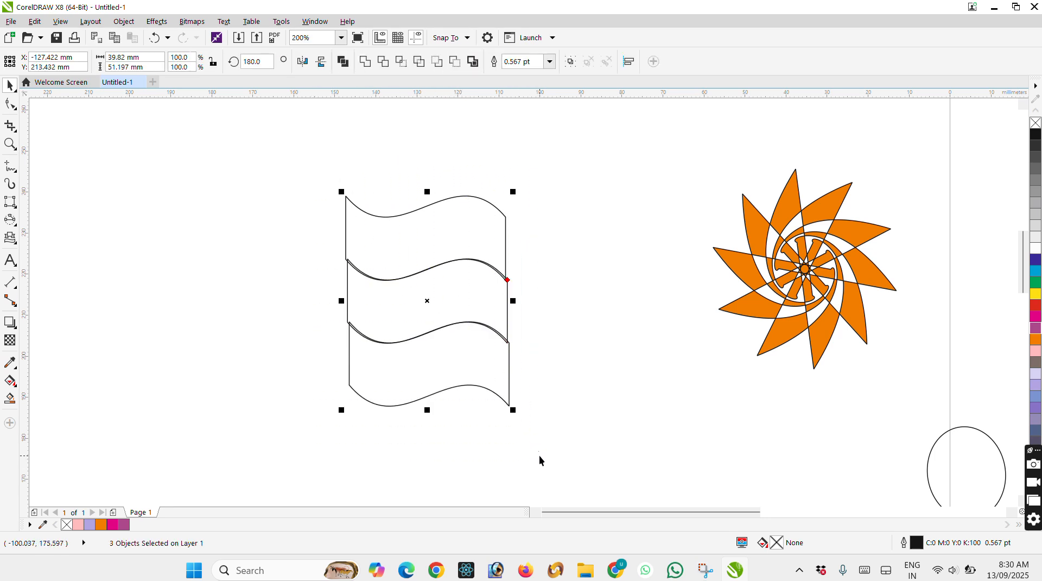
pyautogui.scroll(1, 454, 303)
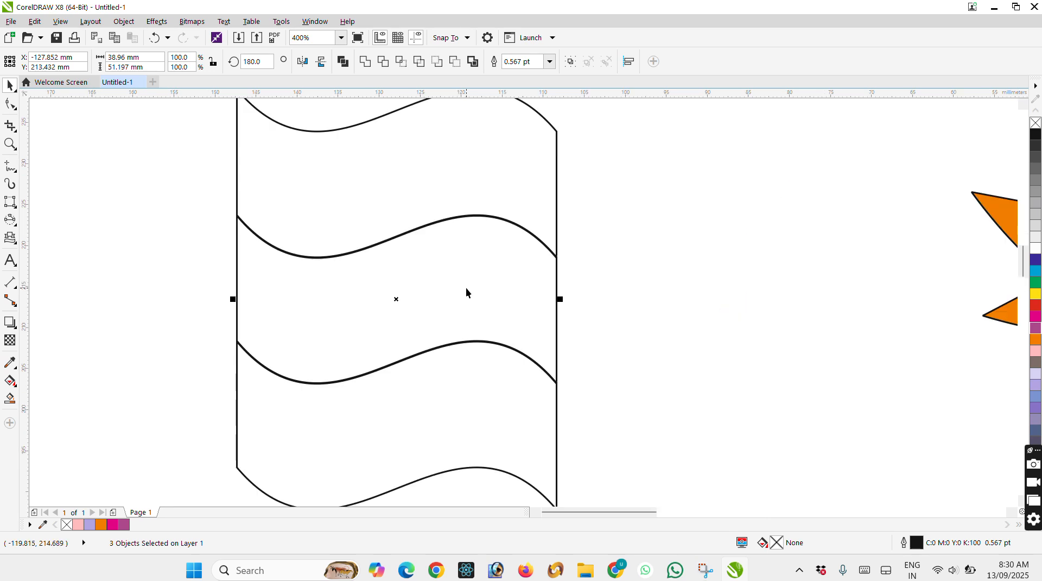
# Fill the top wavy band with orange and the bottom wavy band with green.
pyautogui.scroll(-1, 467, 286)
pyautogui.click(656, 263)
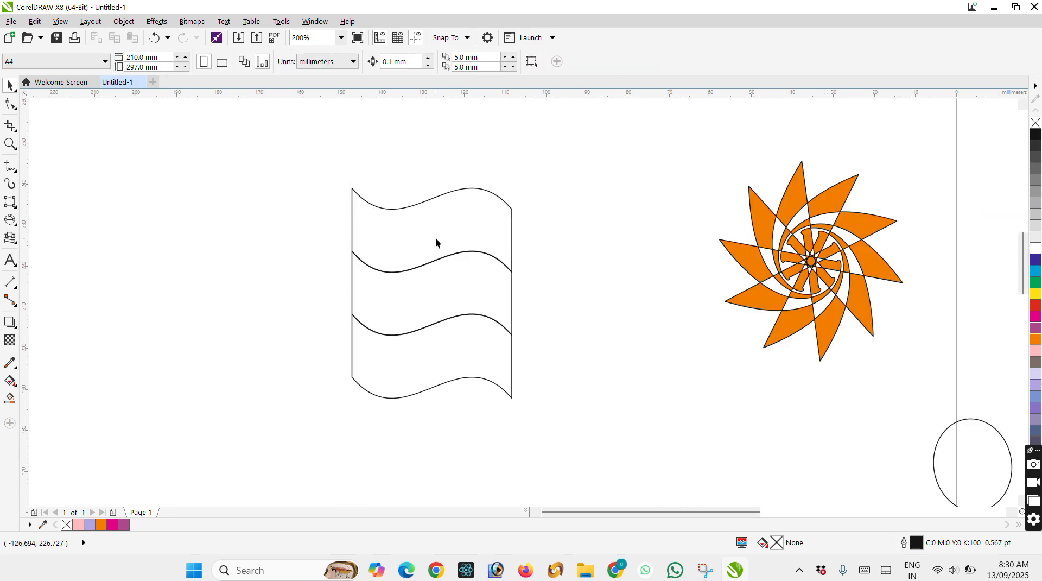
pyautogui.click(491, 259)
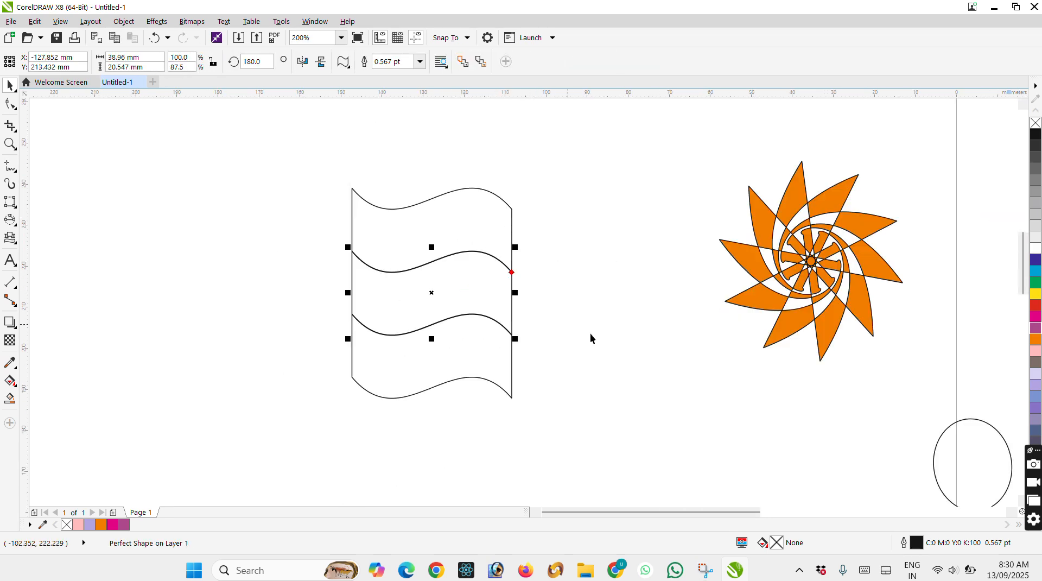
pyautogui.click(500, 197)
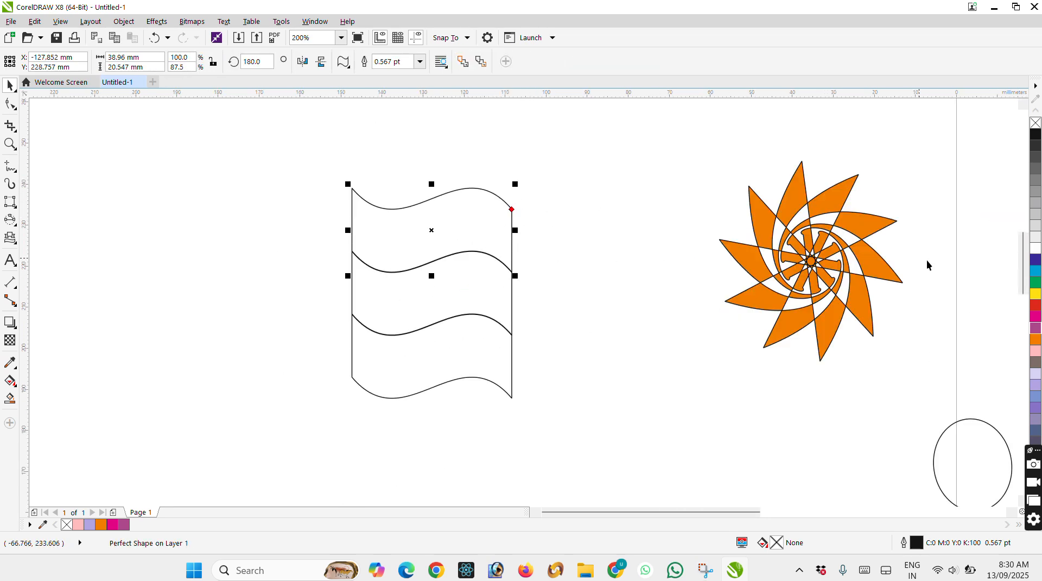
pyautogui.click(1036, 339)
pyautogui.click(507, 329)
pyautogui.click(1035, 282)
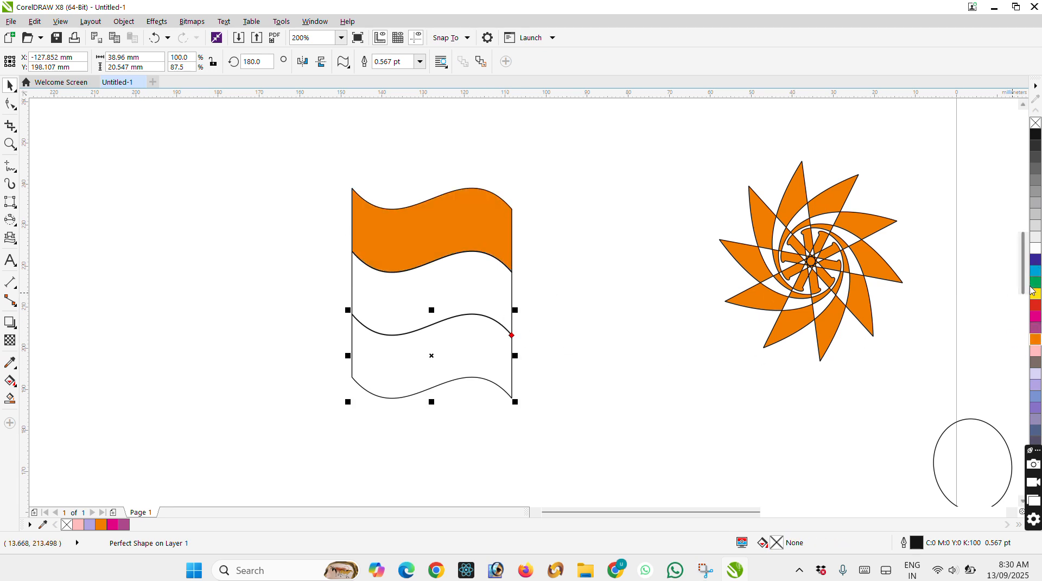
# Shorten all three wavy bands together to about 28.6 mm high and move them about 19 mm to the right.
pyautogui.click(441, 290)
pyautogui.moveTo(293, 168); pyautogui.dragTo(600, 426)
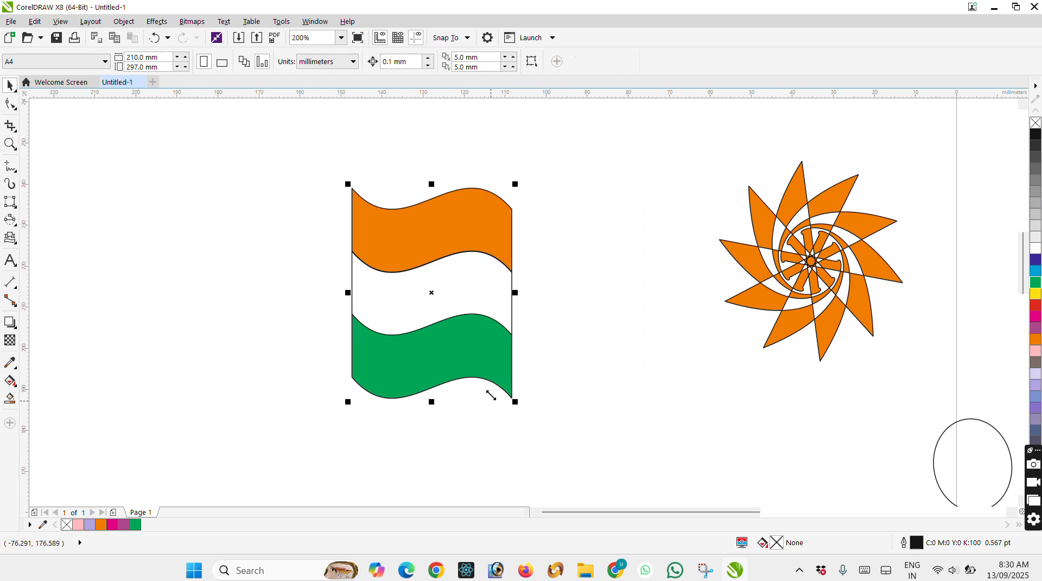
pyautogui.moveTo(432, 402); pyautogui.dragTo(433, 308)
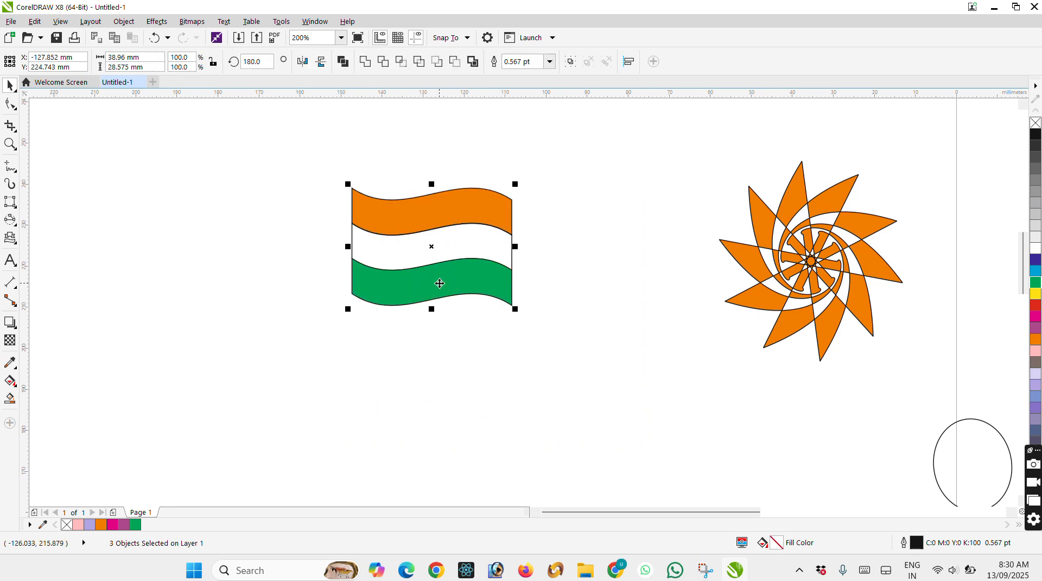
pyautogui.moveTo(484, 254); pyautogui.dragTo(564, 251)
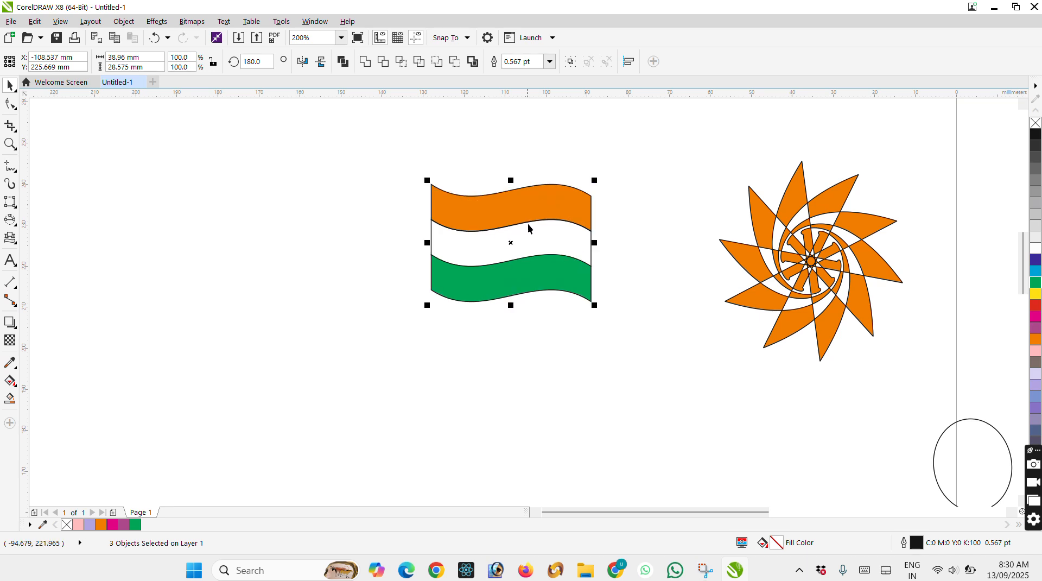
# Enlarge the three-band flag slightly to about 40 mm wide and 29.4 mm high.
pyautogui.click(417, 185)
pyautogui.moveTo(409, 168); pyautogui.dragTo(669, 363)
pyautogui.moveTo(595, 307)
pyautogui.mouseDown()
pyautogui.moveTo(658, 351)
pyautogui.moveTo(599, 308)
pyautogui.mouseUp()
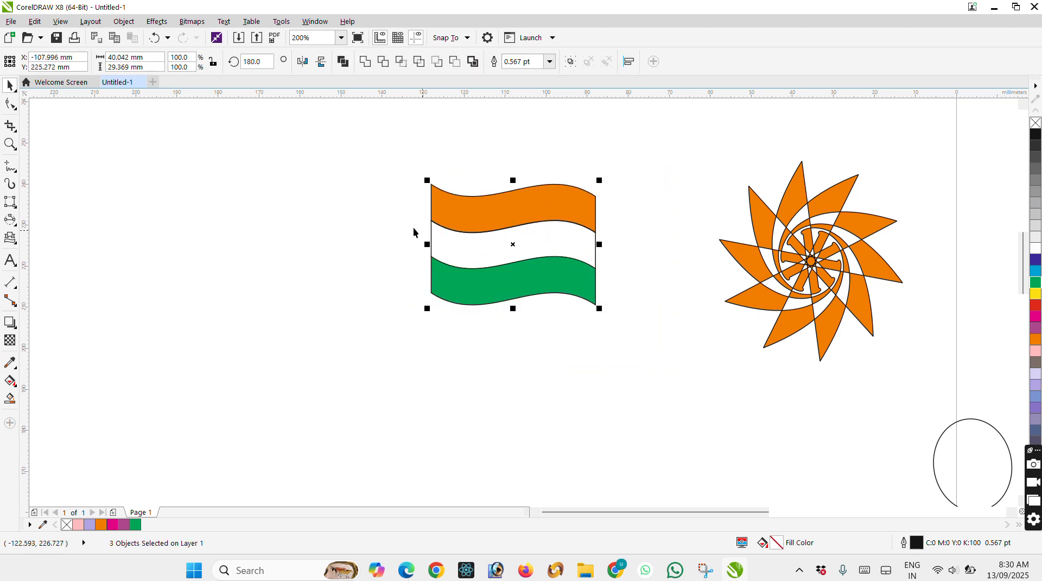
# Draw a flagpole rectangle about 5.2 mm wide and 69.9 mm high against the flag's left edge and fill it with cyan.
pyautogui.click(15, 206)
pyautogui.click(57, 208)
pyautogui.moveTo(411, 152); pyautogui.dragTo(433, 438)
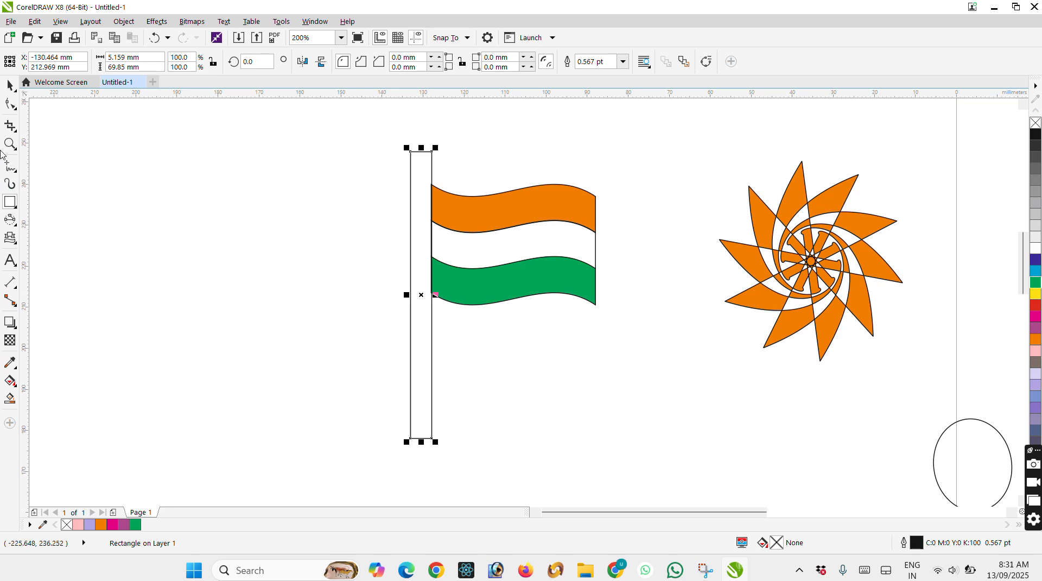
pyautogui.click(1035, 317)
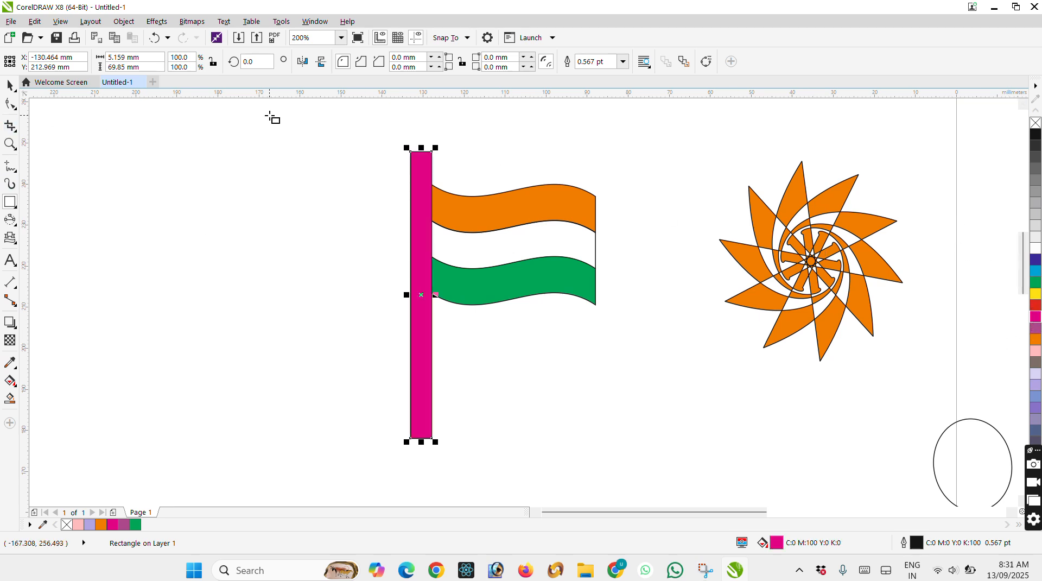
pyautogui.click(1036, 271)
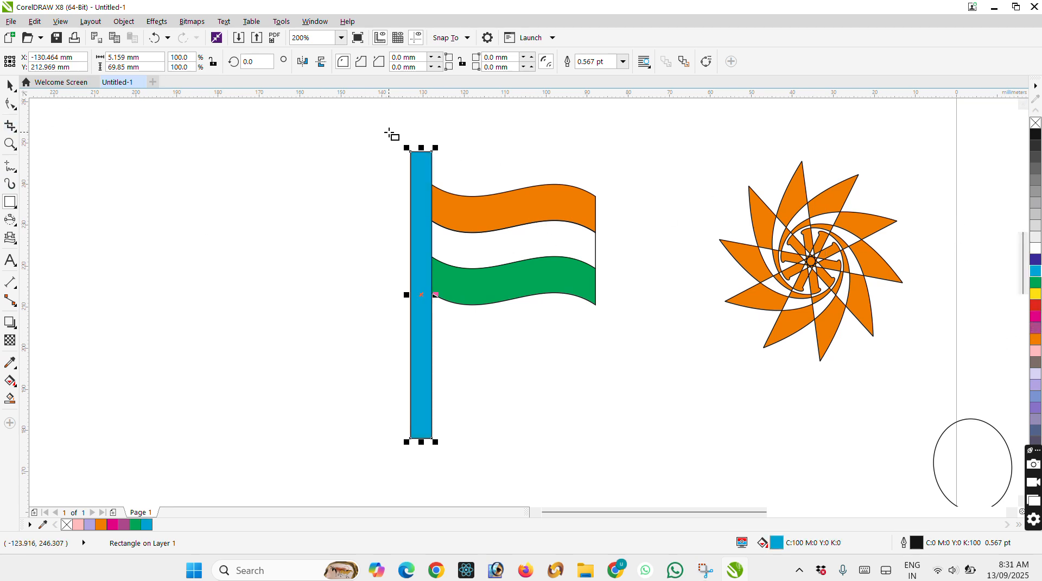
pyautogui.click(9, 85)
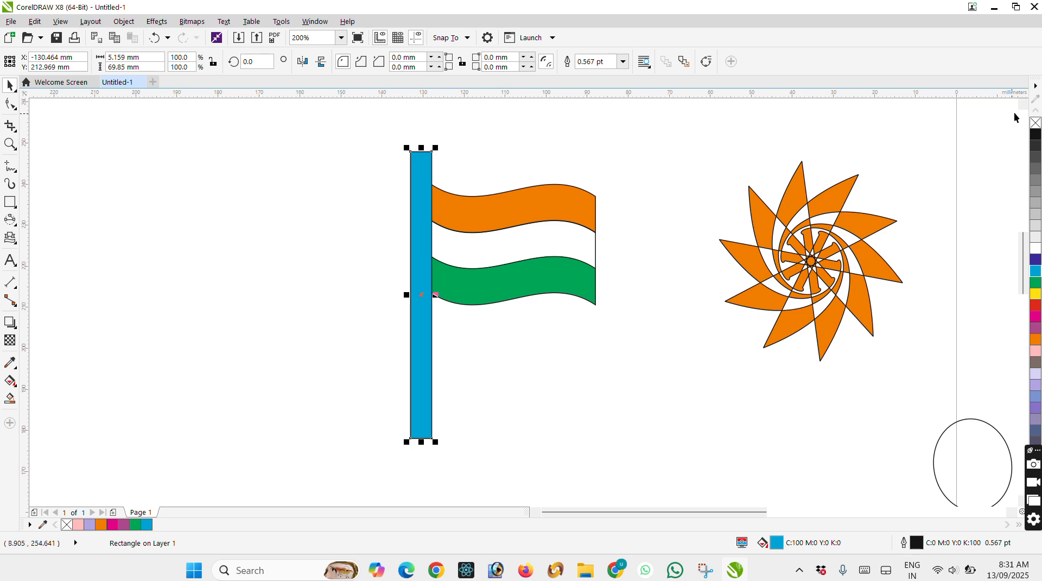
# Draw a teardrop basic shape about 6.3 mm wide and 8.2 mm high on top of the flagpole.
pyautogui.scroll(3, 1023, 255)
pyautogui.click(396, 241)
pyautogui.scroll(1, 417, 220)
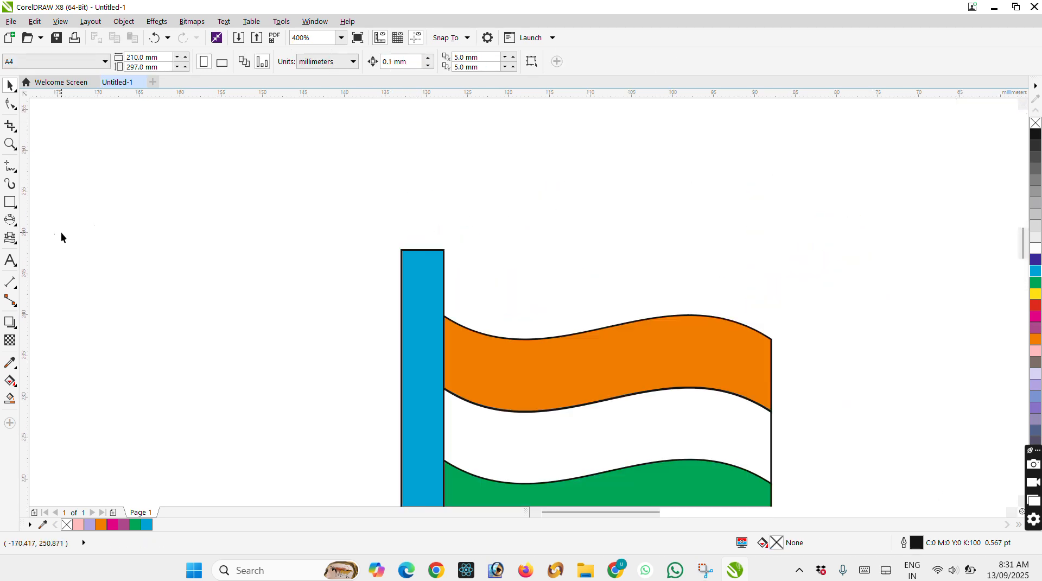
pyautogui.click(10, 222)
pyautogui.click(10, 239)
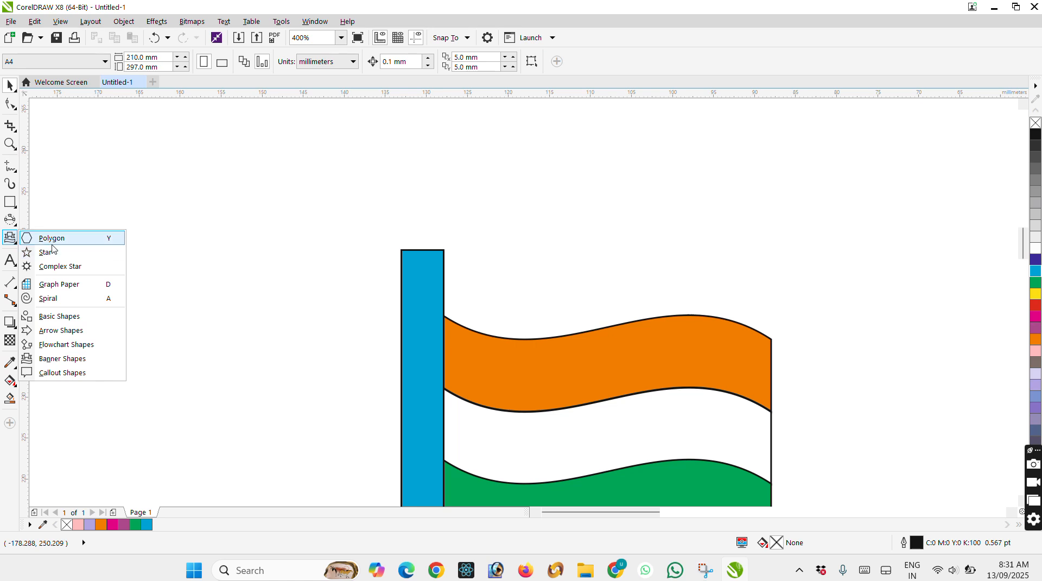
pyautogui.click(55, 321)
pyautogui.scroll(1, 404, 215)
pyautogui.click(345, 62)
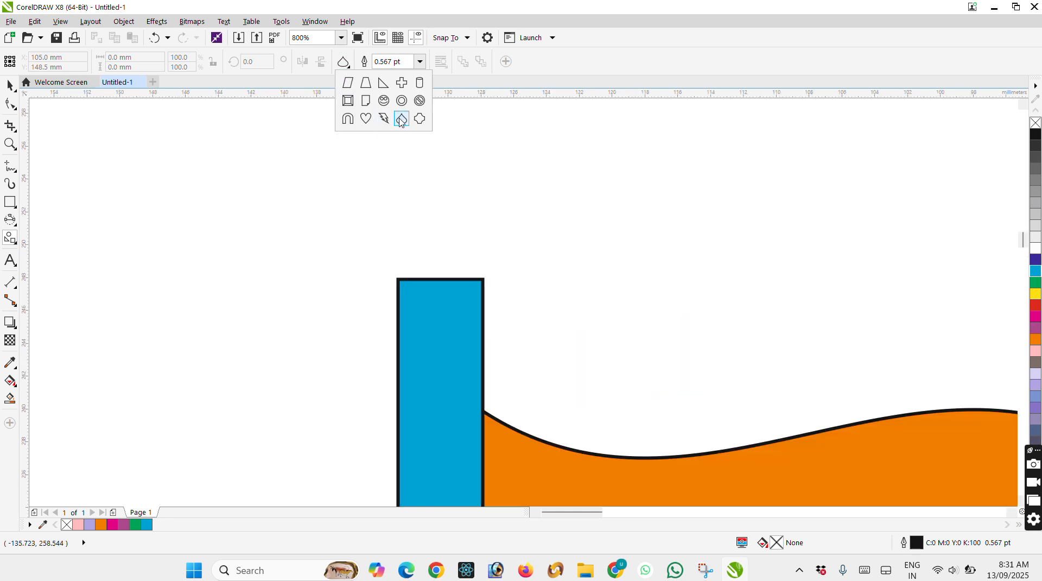
pyautogui.click(400, 119)
pyautogui.moveTo(382, 139); pyautogui.dragTo(489, 278)
pyautogui.click(10, 85)
# Fill the teardrop finial with grey-brown.
pyautogui.click(1035, 339)
pyautogui.scroll(-6, 673, 256)
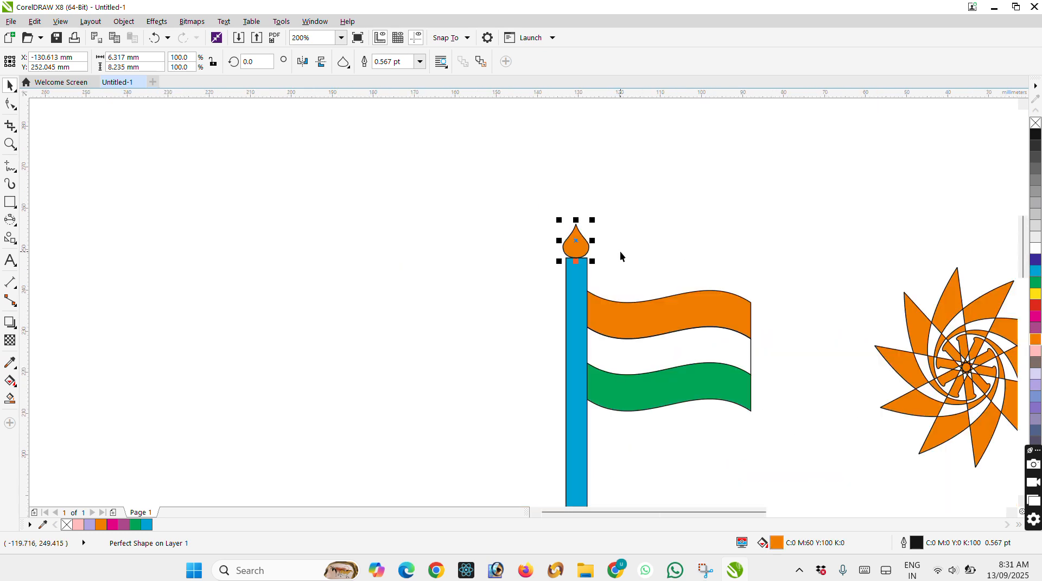
pyautogui.click(1033, 362)
pyautogui.click(700, 245)
# Shorten the three flag bands together to about 23.2 mm high and move them up along the pole.
pyautogui.scroll(2, 672, 311)
pyautogui.moveTo(738, 211); pyautogui.dragTo(524, 384)
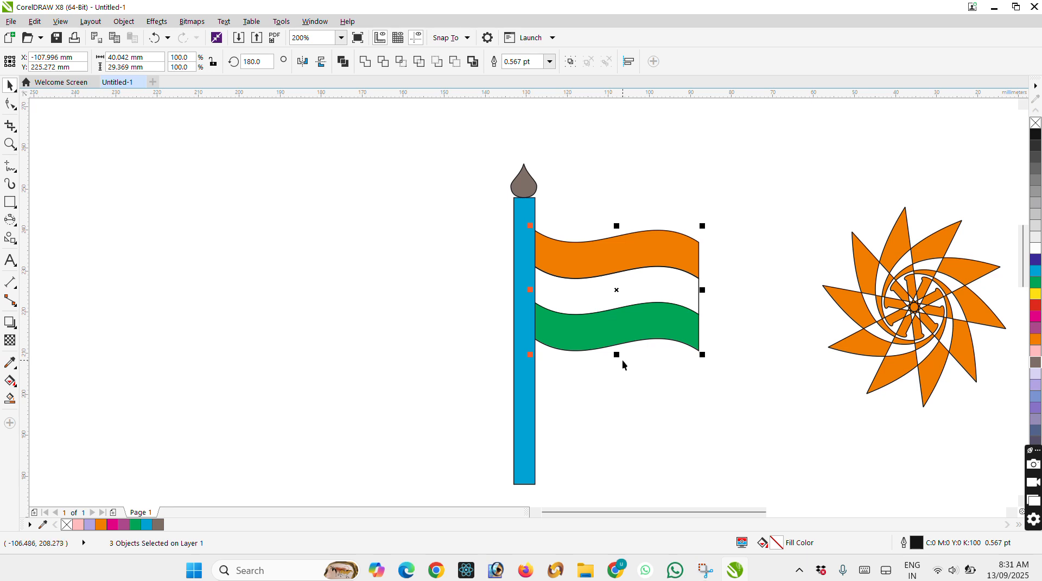
pyautogui.moveTo(616, 357); pyautogui.dragTo(616, 332)
pyautogui.moveTo(615, 249); pyautogui.dragTo(617, 226)
pyautogui.scroll(2, 645, 282)
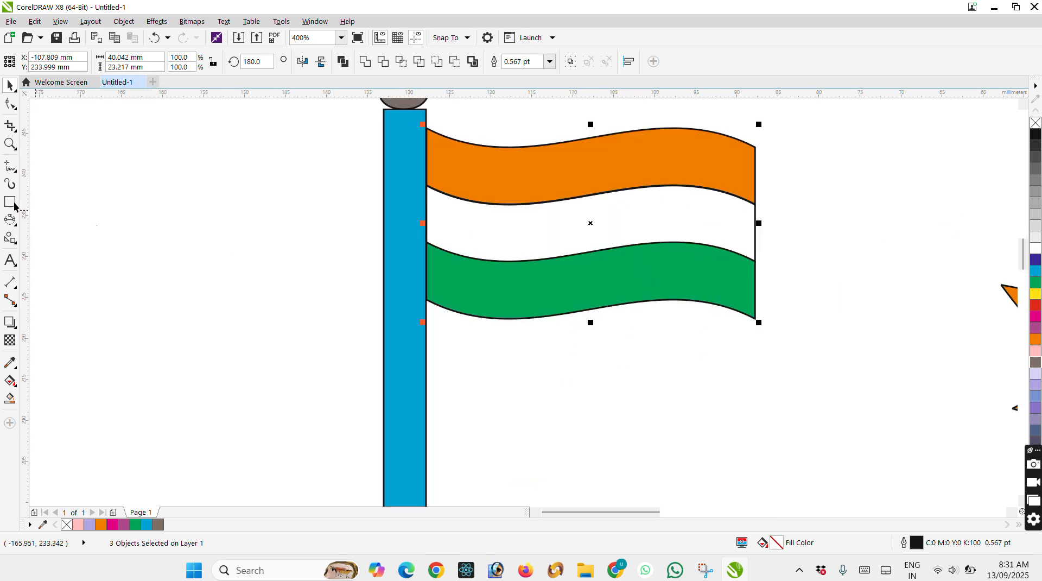
pyautogui.click(12, 223)
pyautogui.click(39, 221)
pyautogui.scroll(-3, 484, 361)
pyautogui.scroll(3, 506, 341)
pyautogui.moveTo(483, 237); pyautogui.dragTo(635, 388)
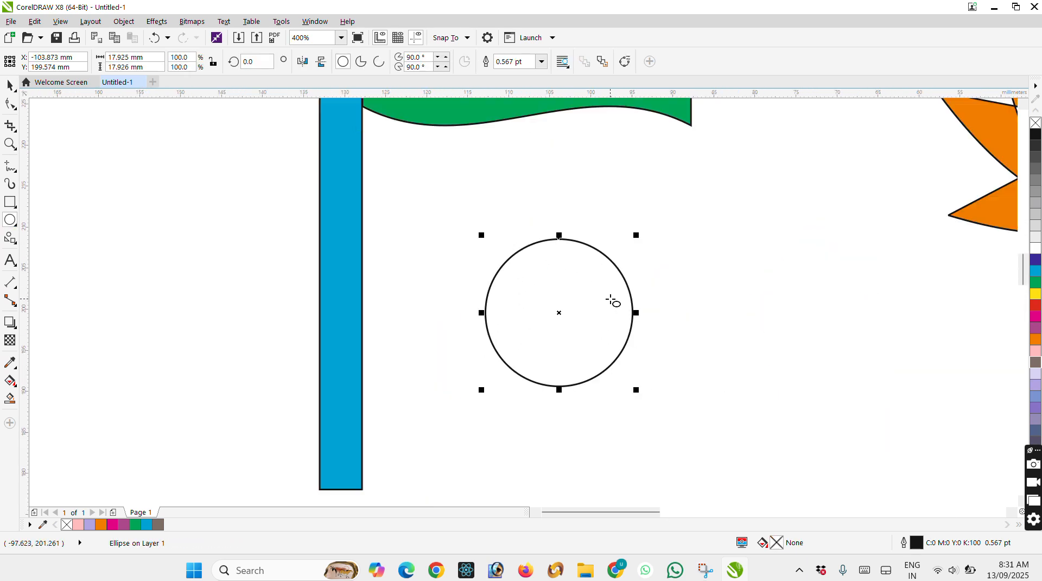
pyautogui.press('Delete')
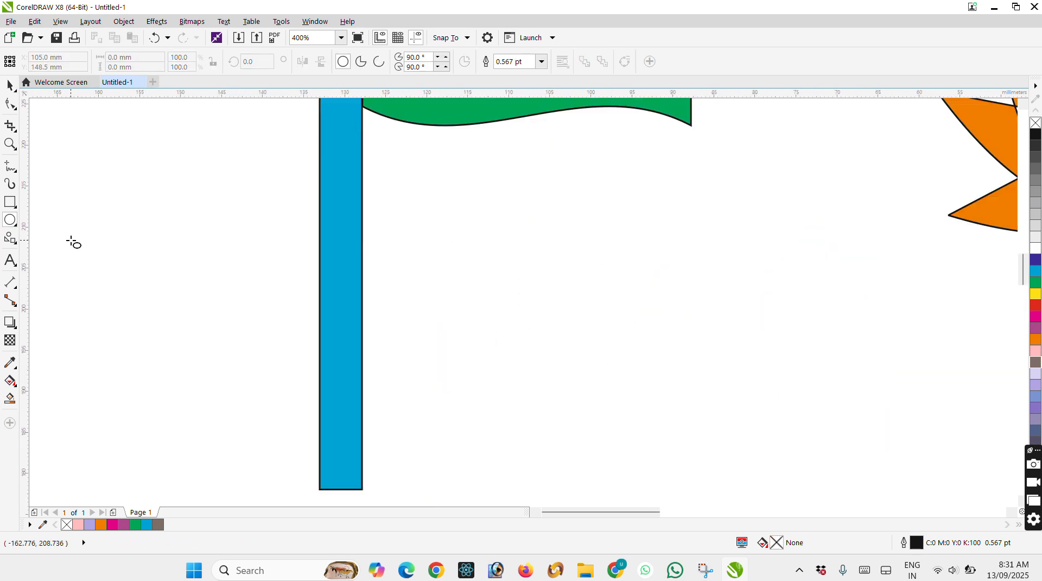
# Draw a 24-sided polygon about 19.1 mm wide and 20.4 mm high below the flag.
pyautogui.click(10, 238)
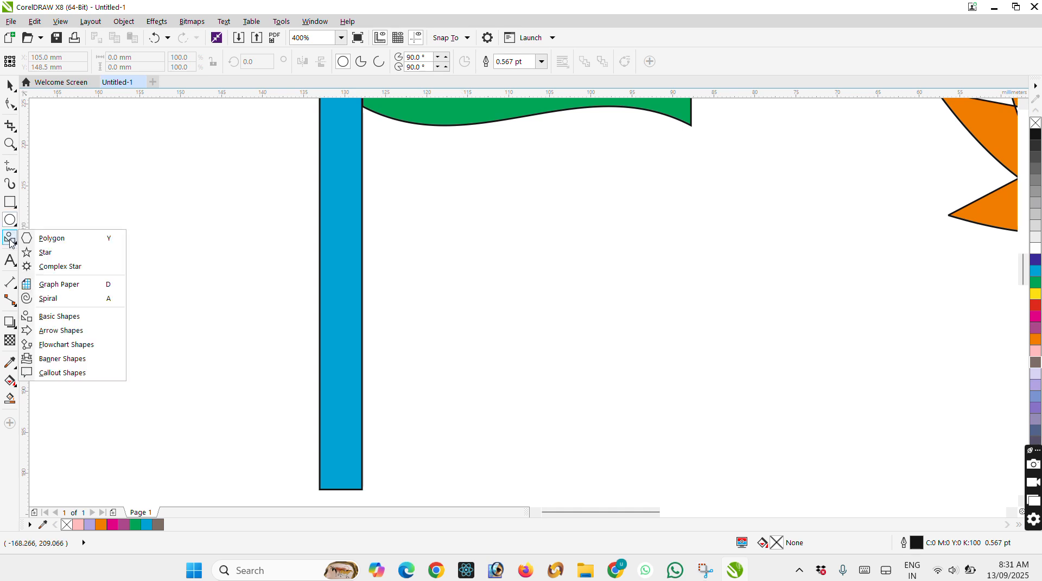
pyautogui.click(54, 242)
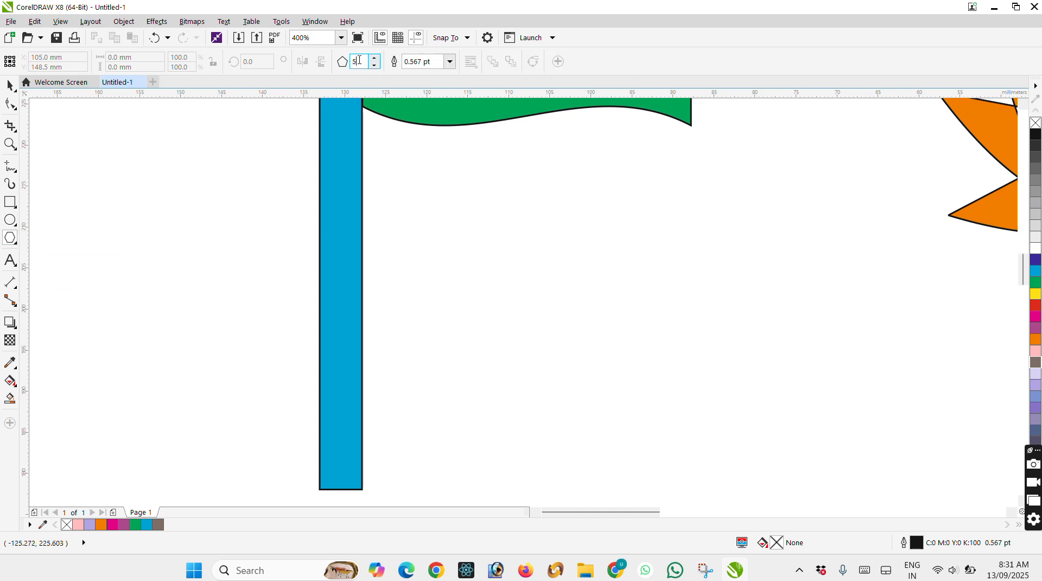
pyautogui.write('24')
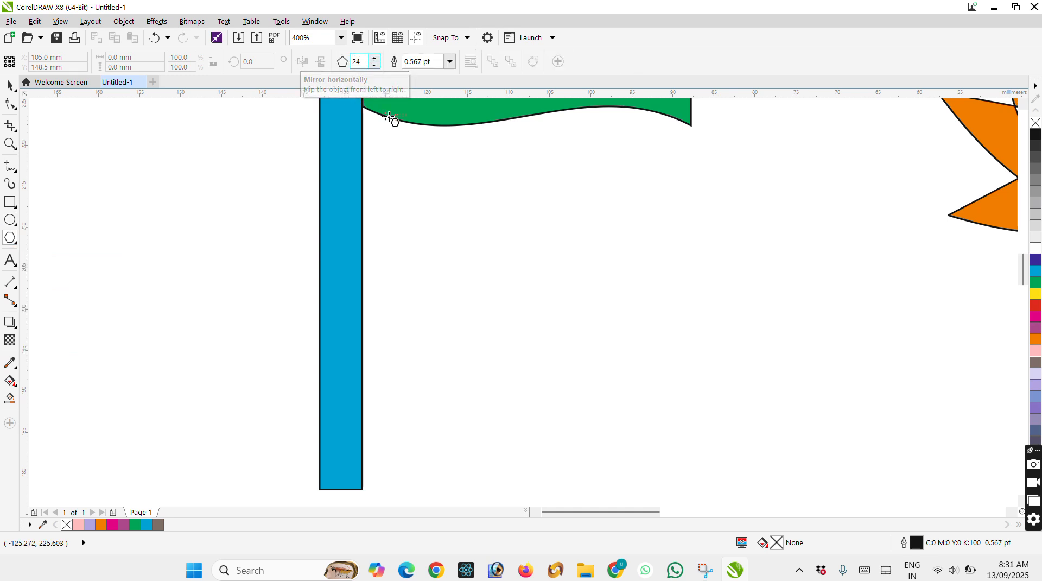
pyautogui.moveTo(496, 212); pyautogui.dragTo(657, 383)
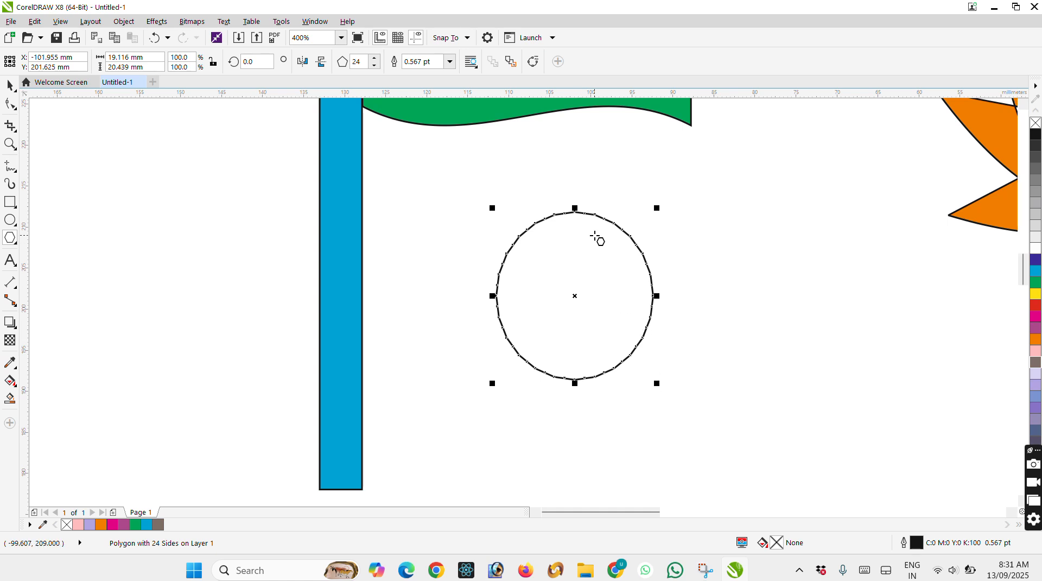
# Pull a polygon node to the centre to form radiating spokes and colour their outline dark blue.
pyautogui.click(10, 104)
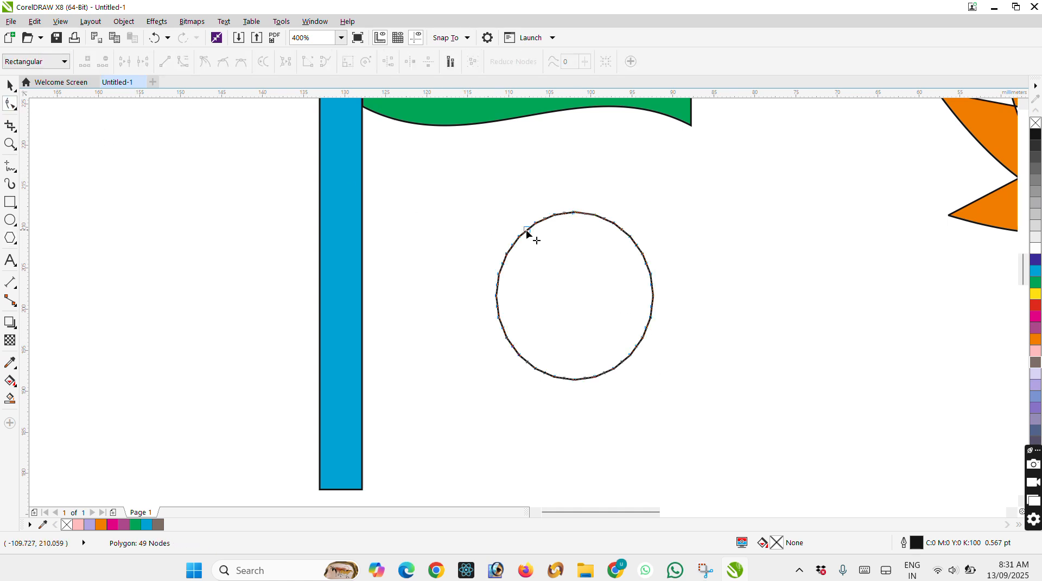
pyautogui.moveTo(536, 224); pyautogui.dragTo(574, 295)
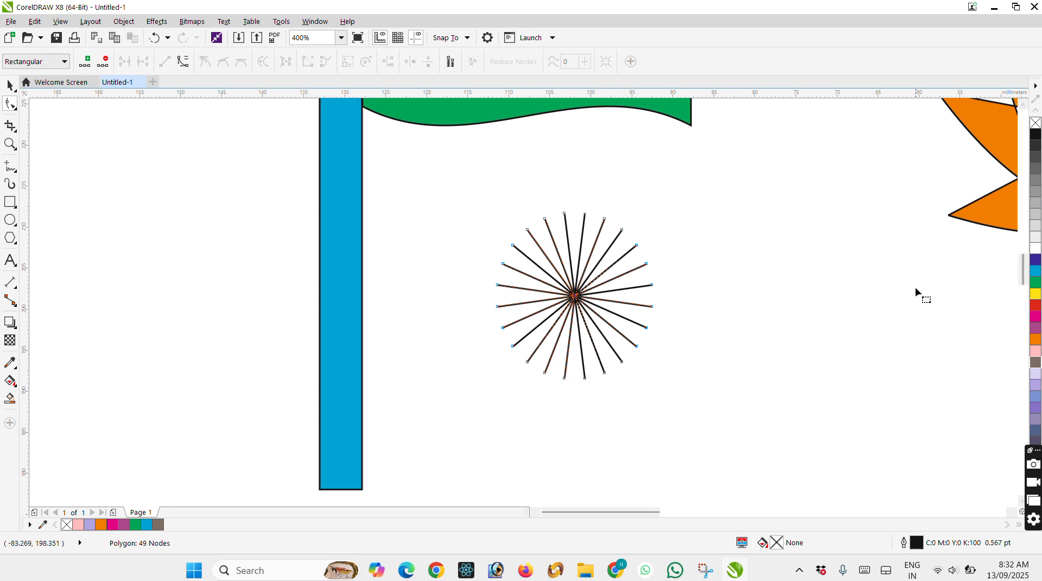
pyautogui.rightClick(1035, 260)
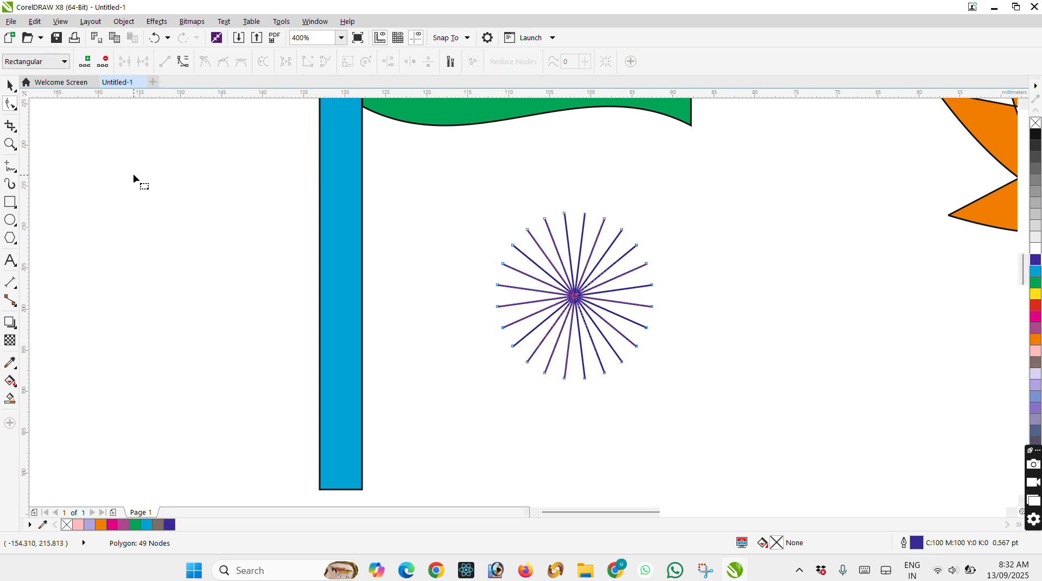
# Shorten the spoke shape from its lower edge to 91.3% of its height, about 18.3 mm.
pyautogui.click(10, 85)
pyautogui.click(505, 205)
pyautogui.click(588, 294)
pyautogui.moveTo(575, 381); pyautogui.dragTo(575, 367)
# Draw a circle around the spokes, fit it to about 19.3 by 18.9 mm, and nudge it 0.2 mm left.
pyautogui.click(10, 219)
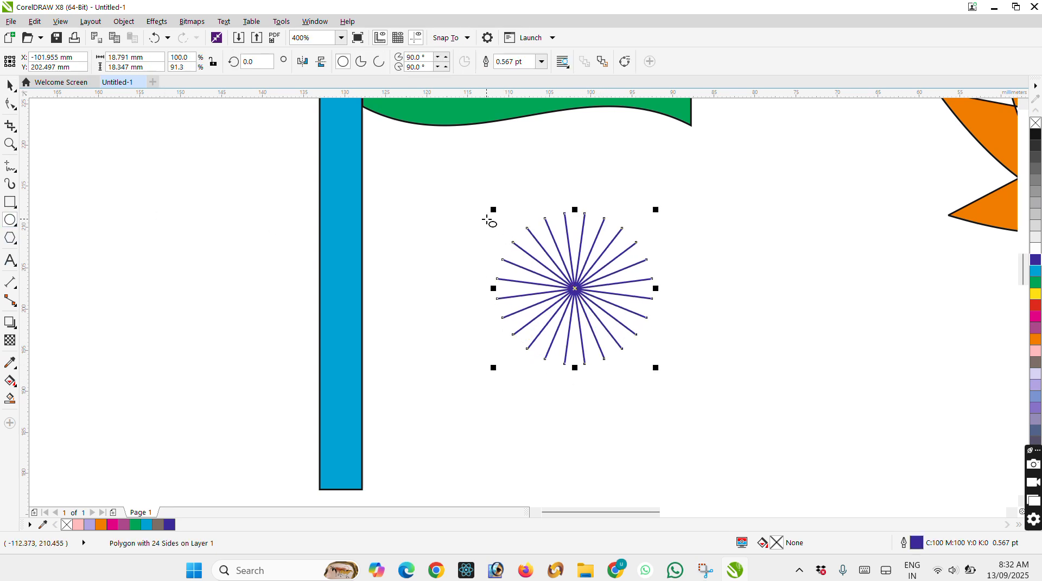
pyautogui.moveTo(503, 207); pyautogui.dragTo(659, 365)
pyautogui.scroll(1, 490, 282)
pyautogui.moveTo(490, 282); pyautogui.dragTo(481, 282)
pyautogui.click(10, 85)
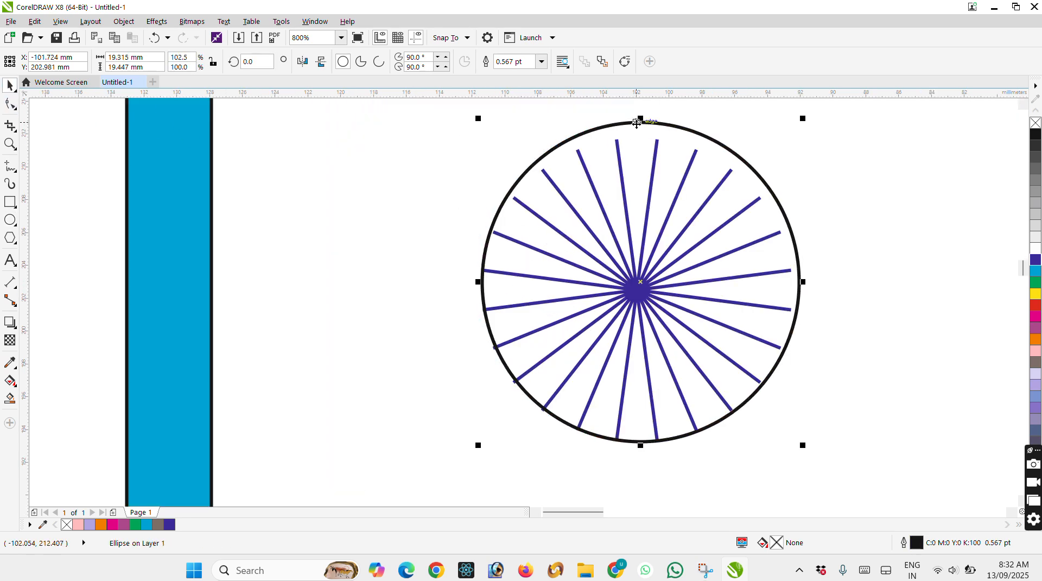
pyautogui.moveTo(640, 118); pyautogui.dragTo(641, 129)
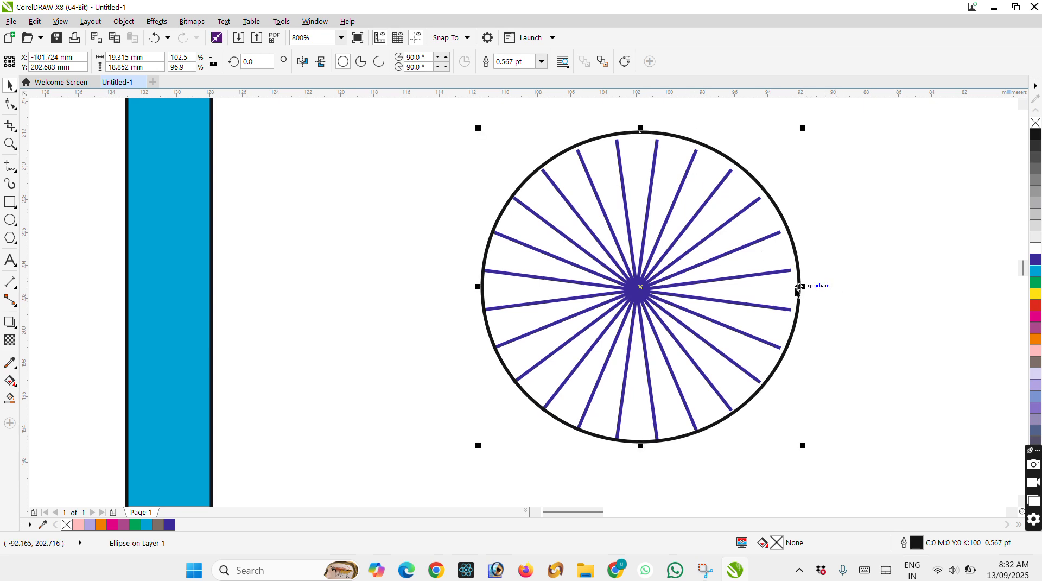
pyautogui.press('Left')
pyautogui.press('Left')
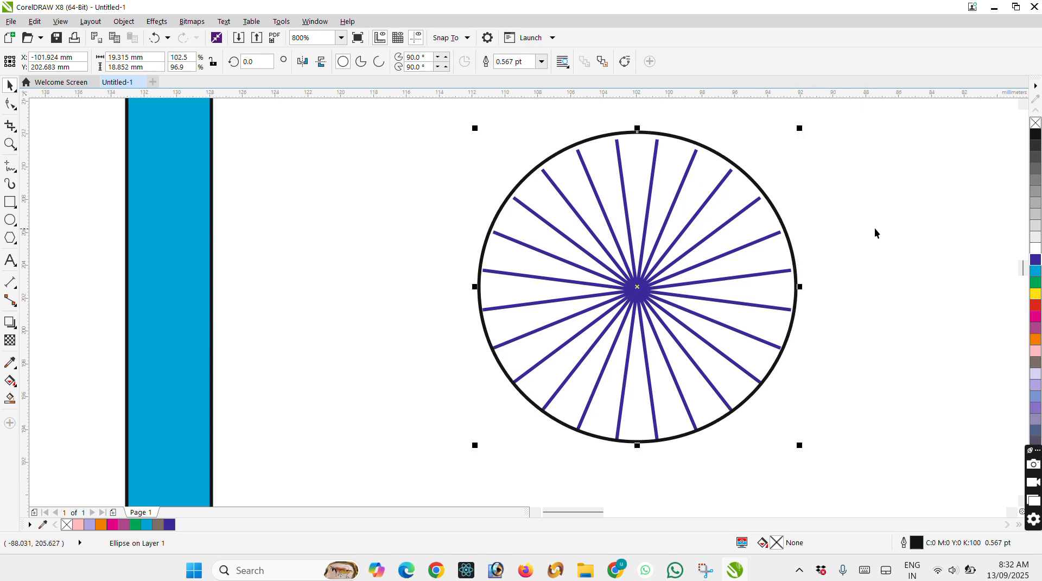
# Select the circle and spokes together and colour their outlines dark blue.
pyautogui.click(868, 234)
pyautogui.moveTo(431, 116); pyautogui.dragTo(918, 474)
pyautogui.rightClick(1036, 261)
# Move the spoked wheel onto the flag's white band and reduce it to about 8.3 mm wide and 8.1 mm high.
pyautogui.scroll(-2, 787, 264)
pyautogui.moveTo(784, 315); pyautogui.dragTo(720, 142)
pyautogui.scroll(1, 737, 153)
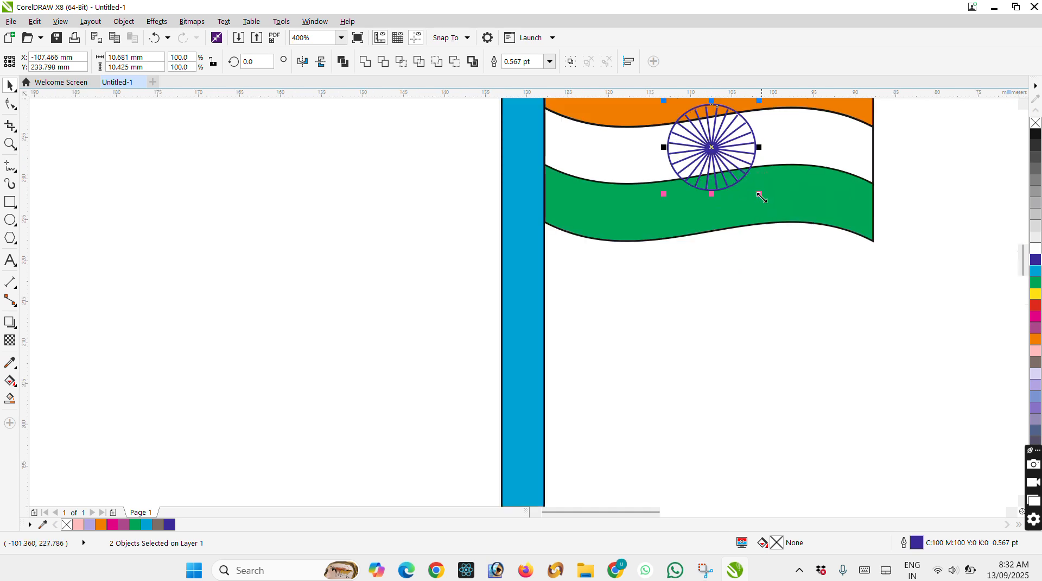
pyautogui.moveTo(762, 198); pyautogui.dragTo(754, 187)
pyautogui.moveTo(713, 145); pyautogui.dragTo(740, 144)
# Reduce the wheel to about 5.9 mm wide and 5.8 mm high and shift it slightly up and right within the white band.
pyautogui.scroll(2, 739, 144)
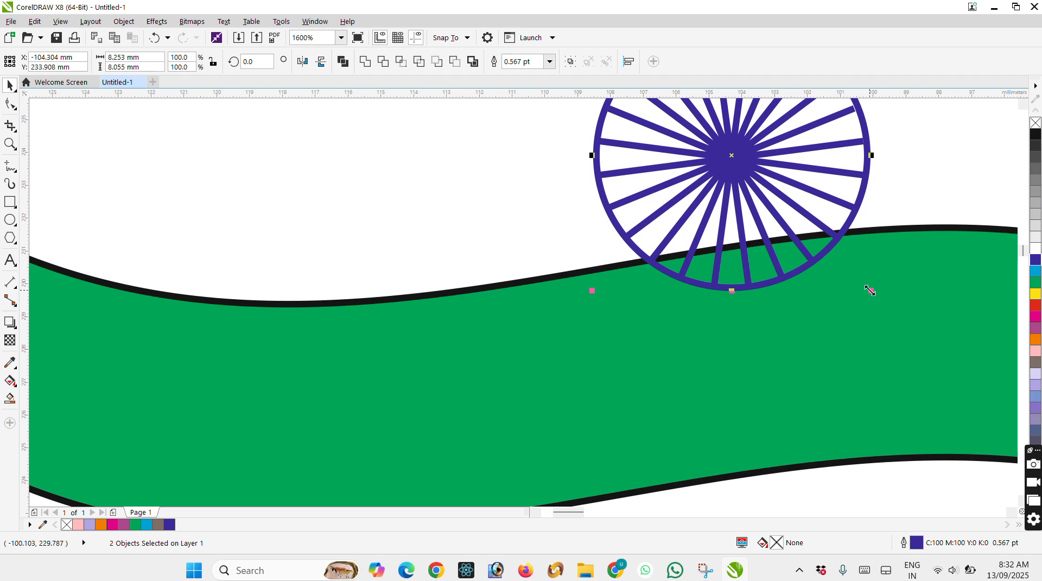
pyautogui.moveTo(871, 290); pyautogui.dragTo(849, 249)
pyautogui.scroll(-2, 849, 249)
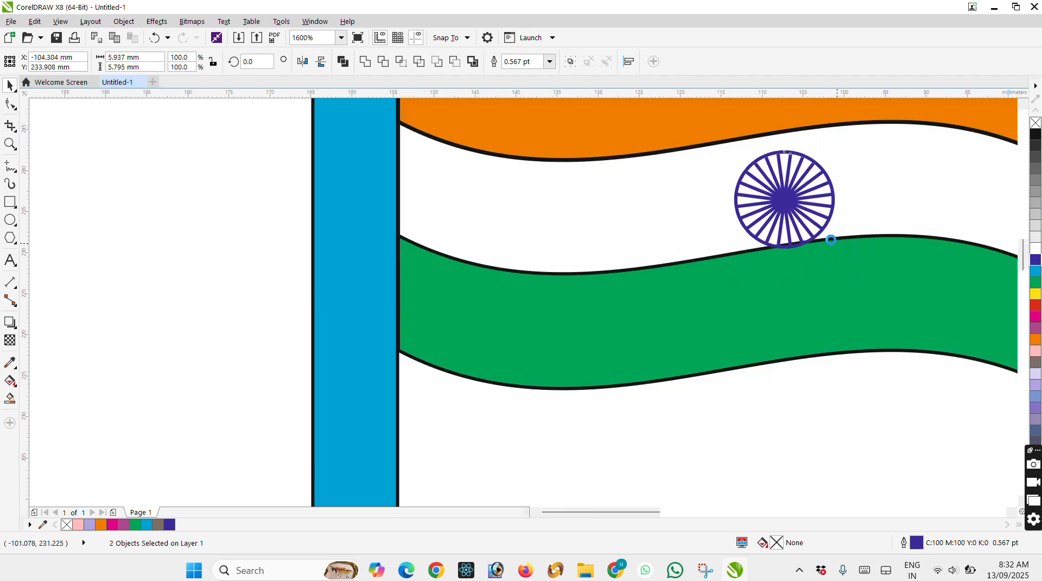
pyautogui.scroll(1, 829, 205)
pyautogui.moveTo(845, 186); pyautogui.dragTo(864, 161)
pyautogui.scroll(-2, 864, 162)
pyautogui.click(826, 248)
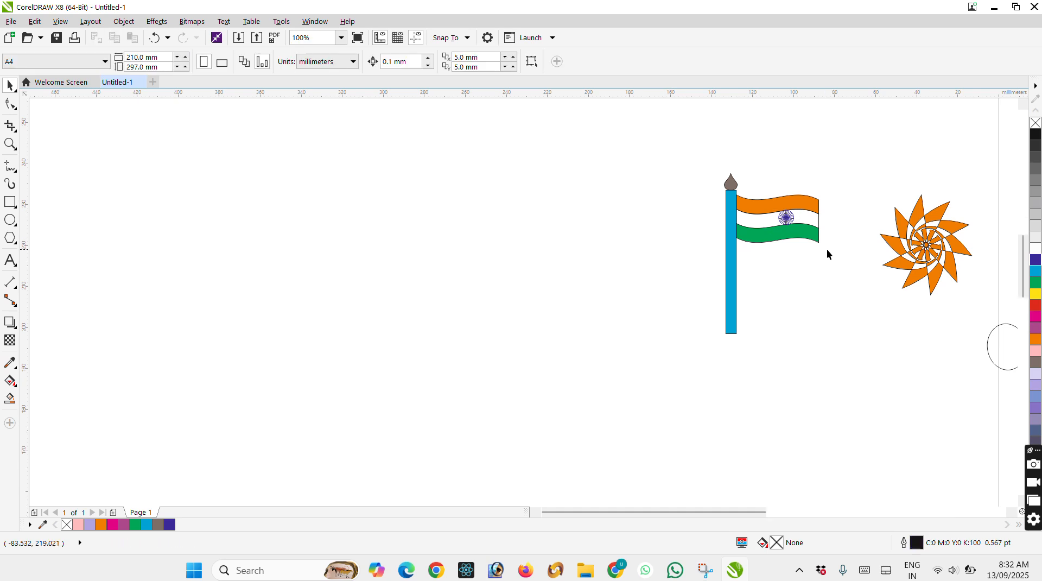
# Select the spoked wheel and nudge it left along the flag's white band.
pyautogui.scroll(1, 826, 249)
pyautogui.scroll(-1, 811, 245)
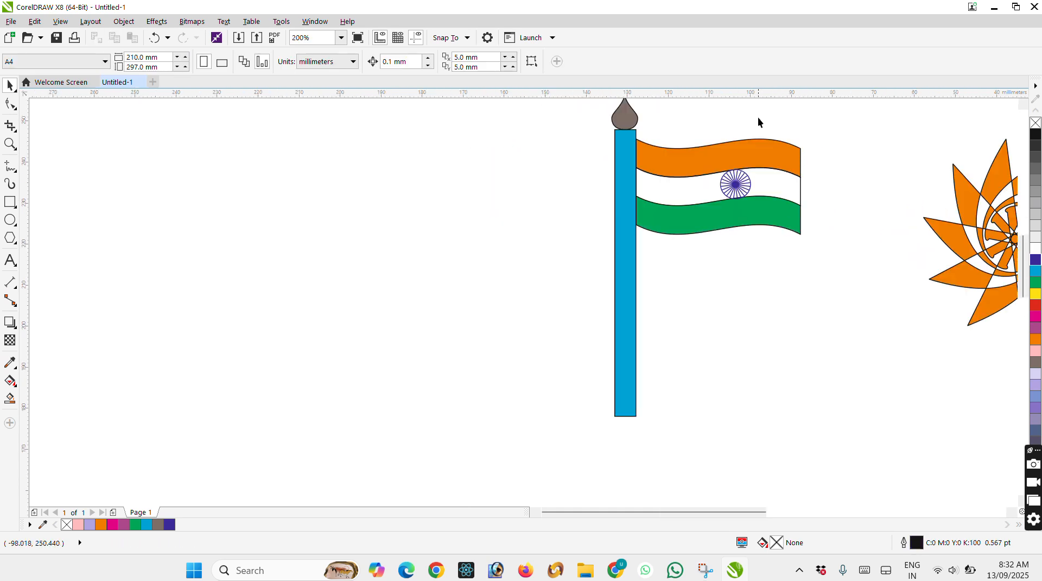
pyautogui.moveTo(742, 218); pyautogui.dragTo(708, 227)
pyautogui.press('Left')
pyautogui.press('Left')
pyautogui.press('Left')
pyautogui.press('Left')
pyautogui.press('Left')
pyautogui.press('Left')
pyautogui.press('Left')
pyautogui.press('Left')
pyautogui.press('Left')
pyautogui.press('Left')
pyautogui.press('Left')
pyautogui.press('Left')
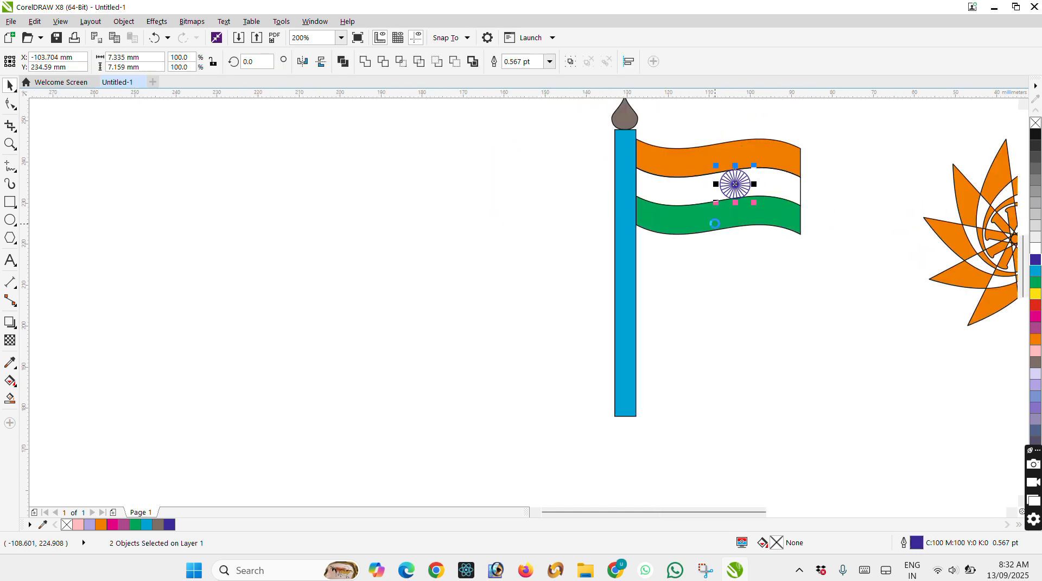
pyautogui.press('Left')
pyautogui.press('Left')
pyautogui.press('Left')
pyautogui.press('Left')
pyautogui.press('Left')
pyautogui.press('Left')
pyautogui.press('Left')
pyautogui.press('Right')
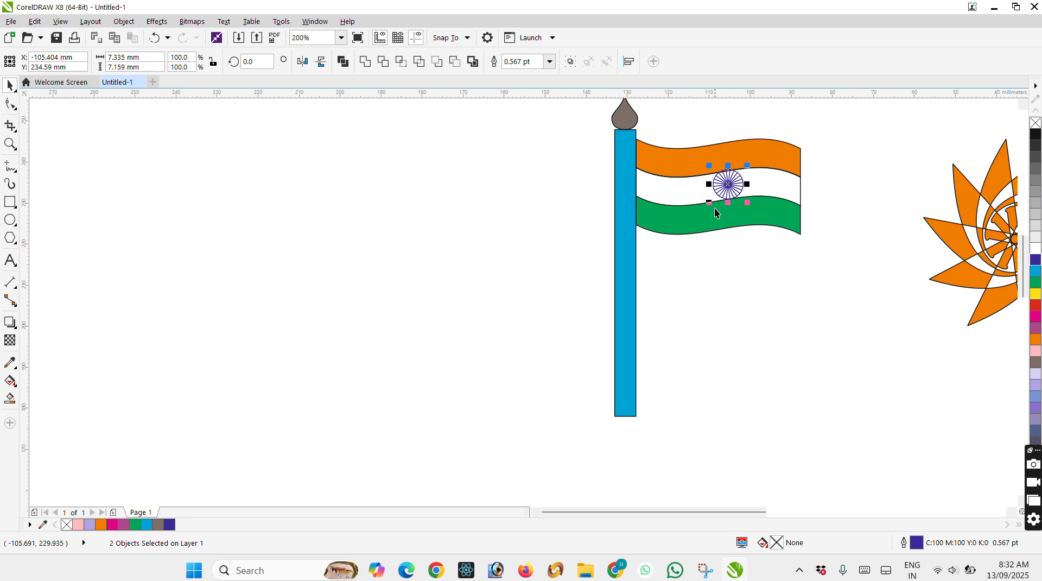
# Draw a wavy freehand curve about 12.7 by 35.1 mm down across the flagpole below the flag.
pyautogui.click(9, 168)
pyautogui.moveTo(634, 215)
pyautogui.mouseDown()
pyautogui.moveTo(644, 250)
pyautogui.moveTo(608, 360)
pyautogui.mouseUp()
pyautogui.click(11, 86)
pyautogui.click(10, 166)
pyautogui.click(10, 86)
pyautogui.click(262, 197)
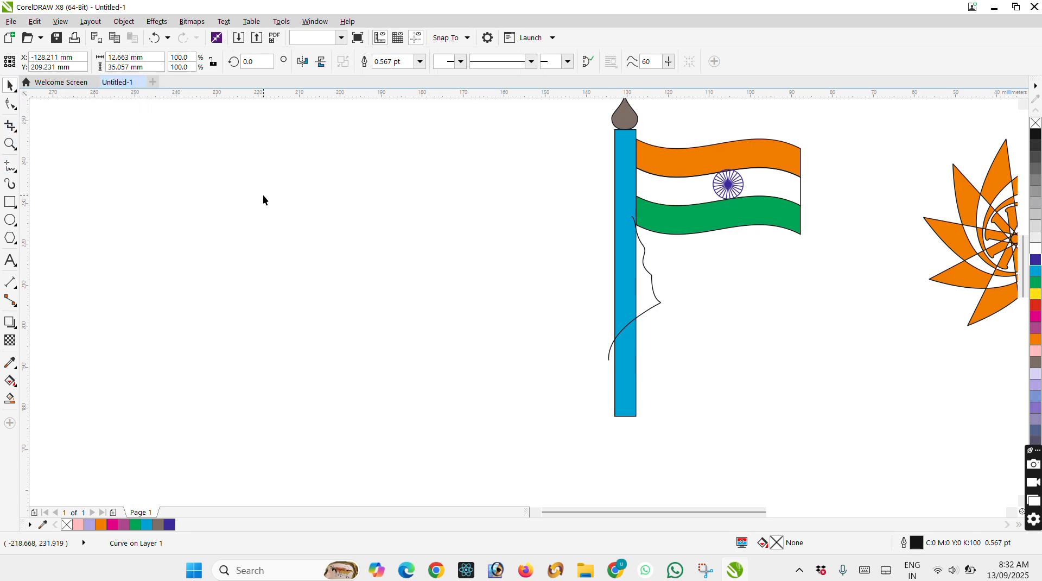
pyautogui.scroll(-2, 595, 266)
pyautogui.scroll(1, 642, 307)
pyautogui.scroll(1, 590, 232)
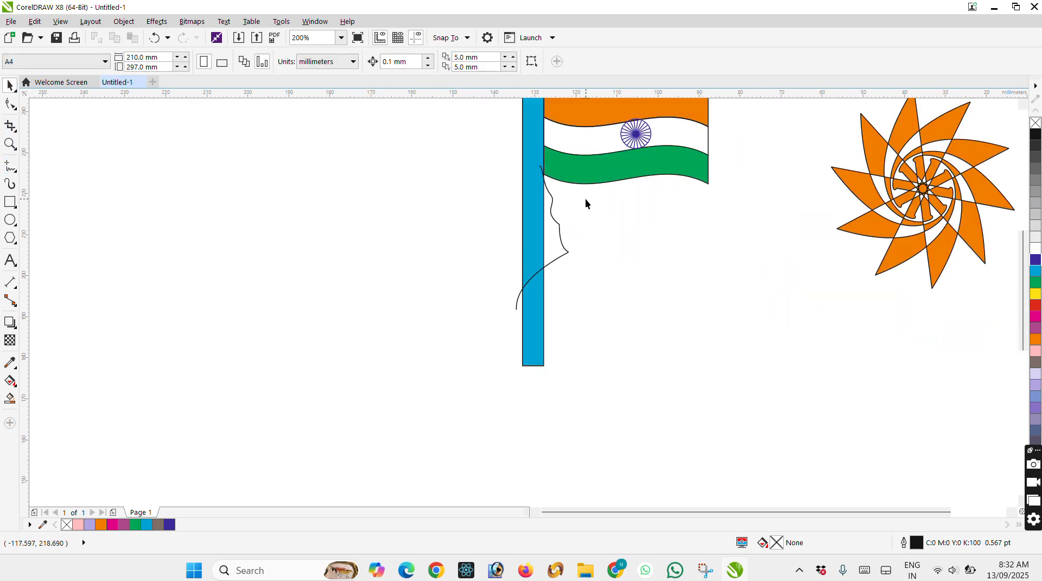
# Select the flag bands with the wheel and scale them down to about 20.3 by 11.8 mm against the pole.
pyautogui.scroll(-1, 584, 202)
pyautogui.scroll(1, 596, 165)
pyautogui.moveTo(725, 110); pyautogui.dragTo(531, 271)
pyautogui.moveTo(700, 228); pyautogui.dragTo(621, 181)
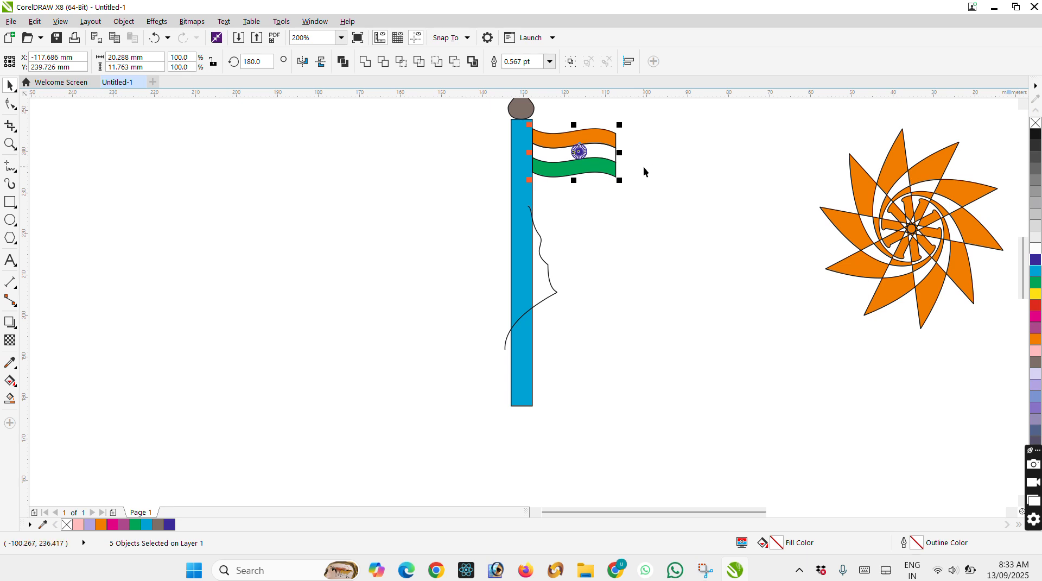
pyautogui.scroll(1, 541, 182)
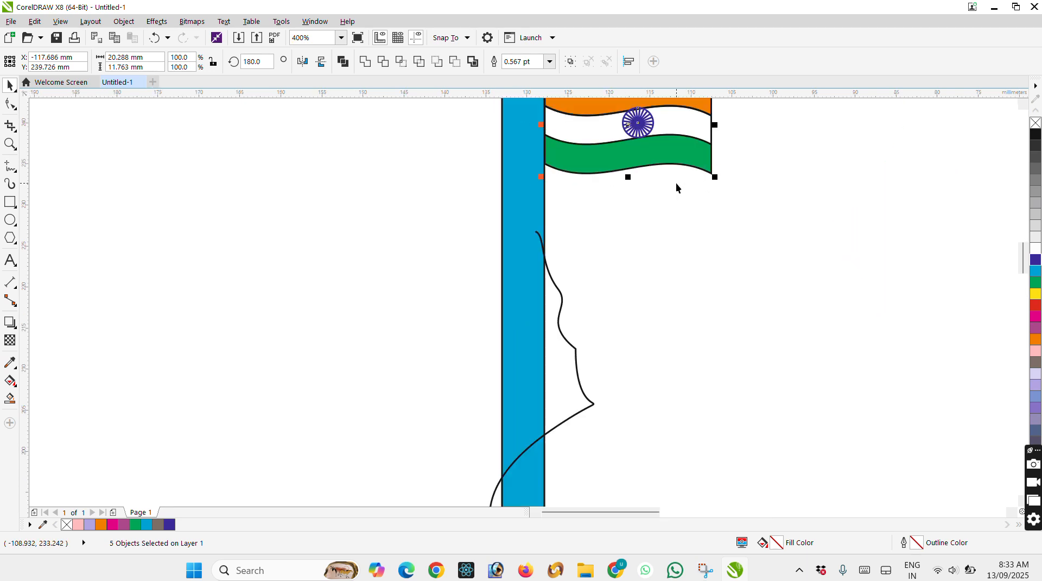
# Select every object on and around the page and delete them all.
pyautogui.click(13, 242)
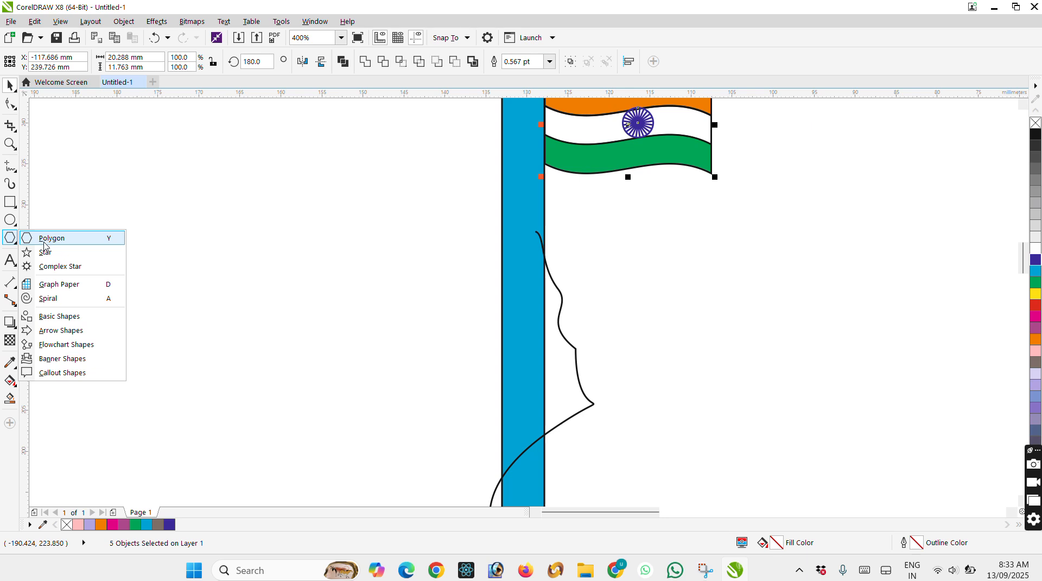
pyautogui.click(15, 266)
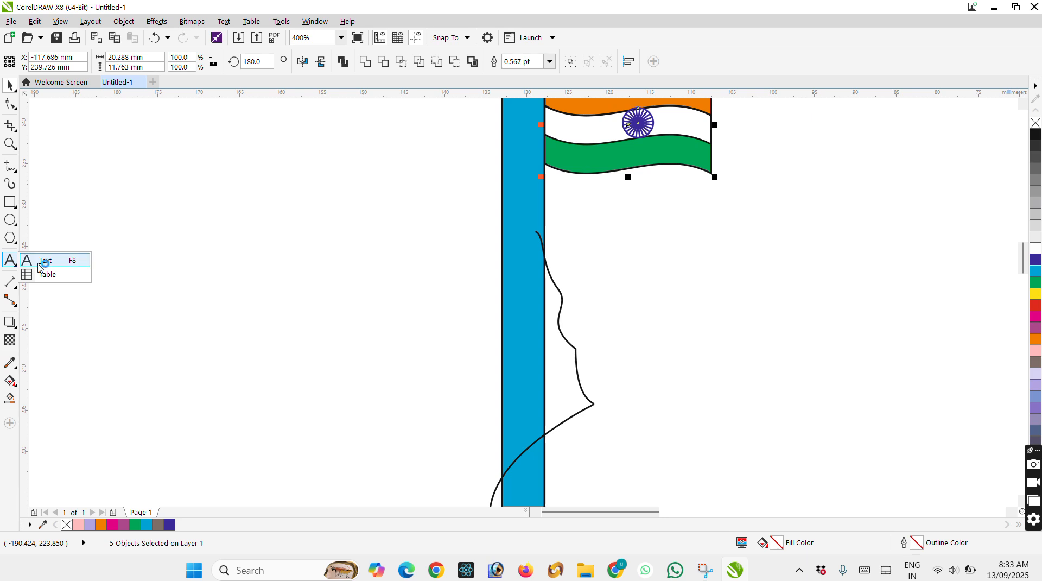
pyautogui.scroll(-5, 488, 277)
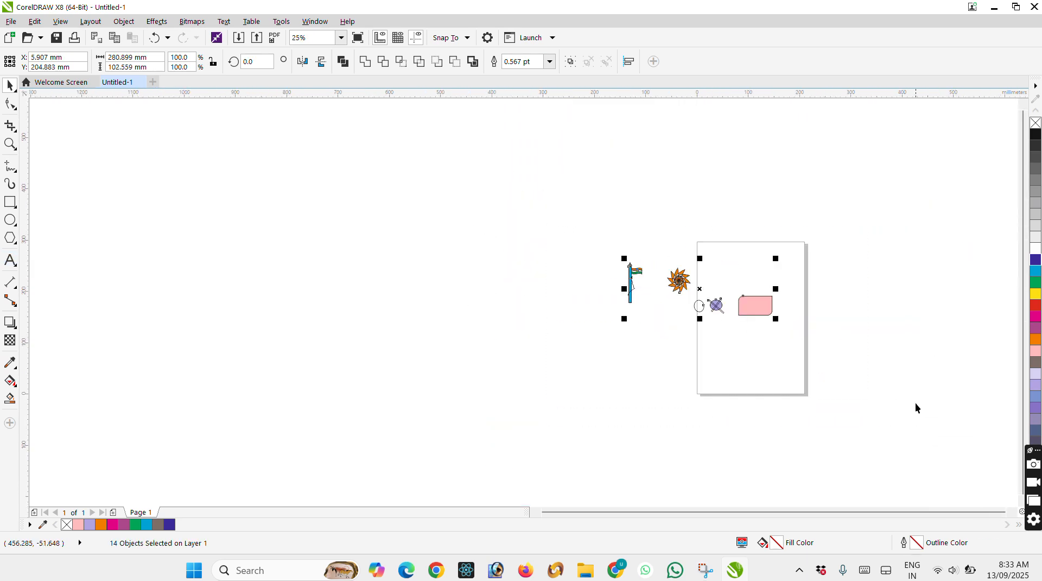
pyautogui.press('Delete')
pyautogui.scroll(2, 754, 295)
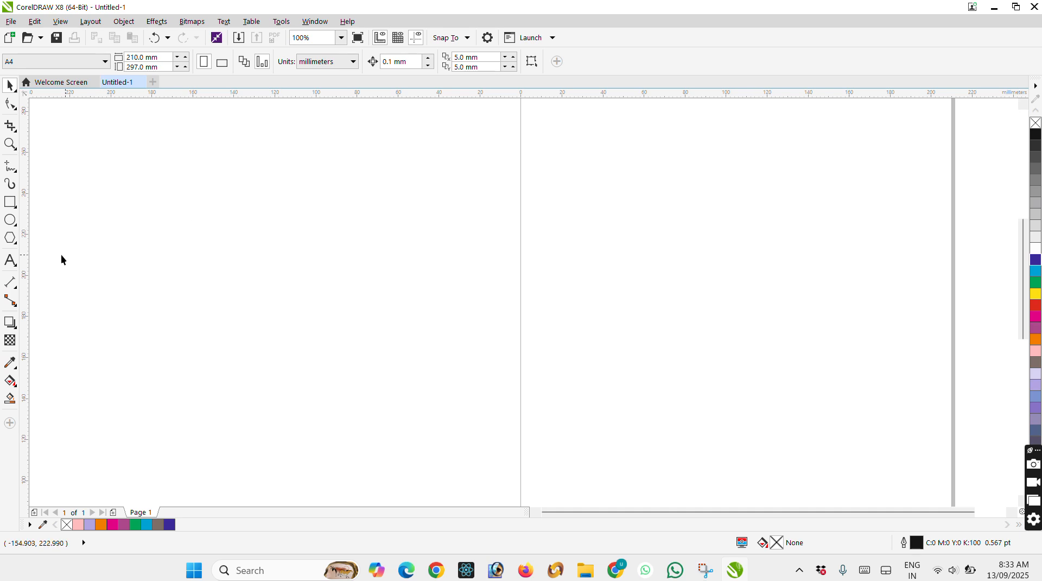
# Draw a paragraph text frame about 91 by 92 mm, fill it with random sample text, and delete the frame.
pyautogui.click(11, 261)
pyautogui.moveTo(537, 167); pyautogui.dragTo(724, 355)
pyautogui.write('dsfa dsf')
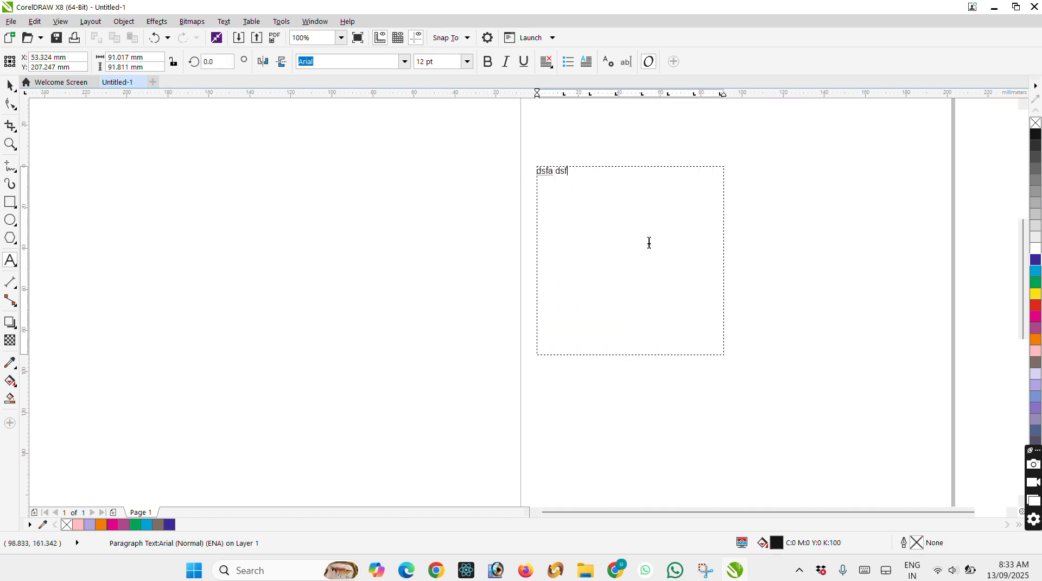
pyautogui.write('dasf dsafads fsdafads fadsfsadf sadf adsfasd fasdfasdf asd f')
pyautogui.click(10, 86)
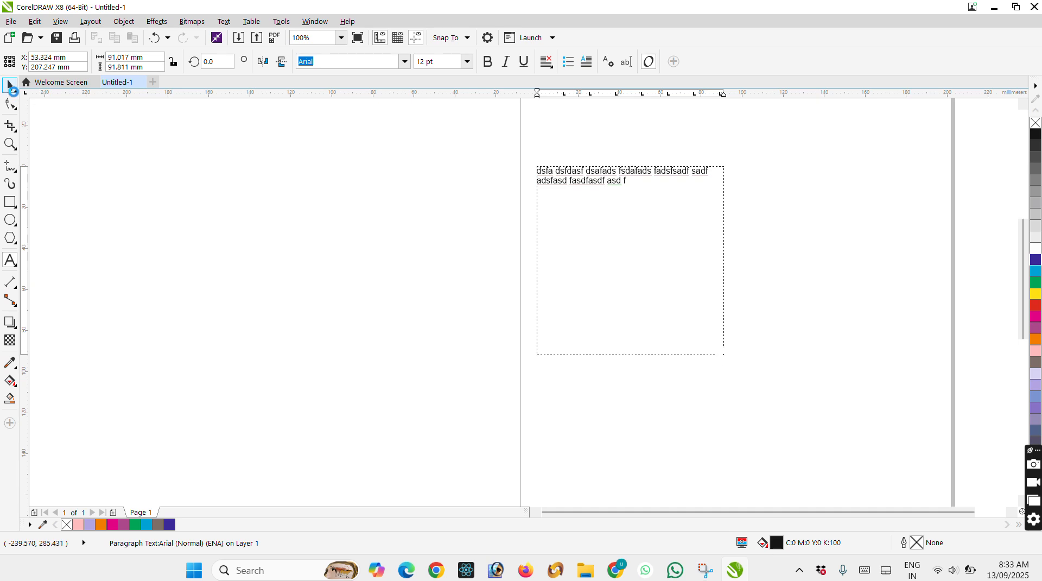
pyautogui.press('Delete')
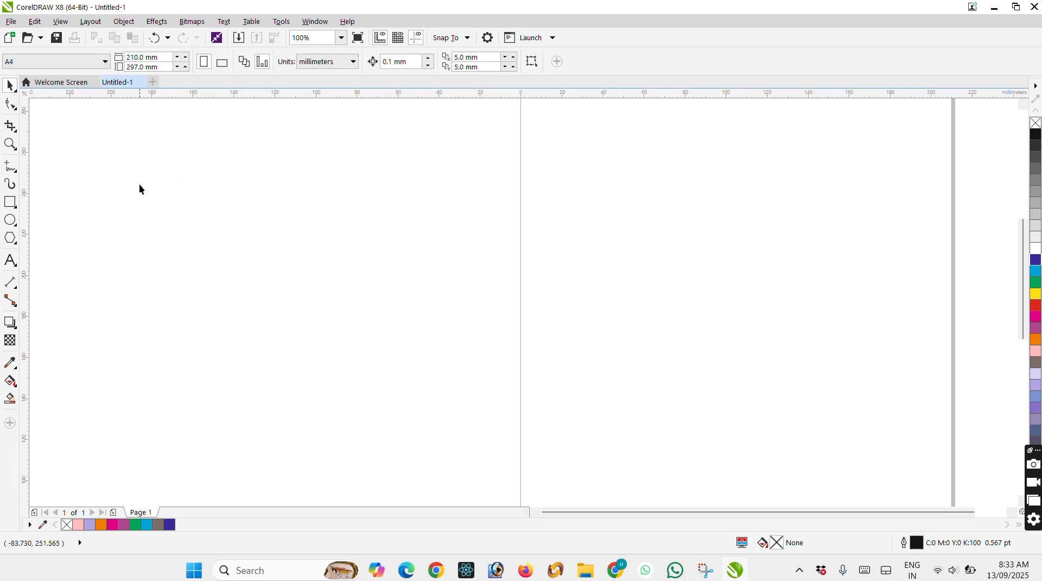
# Place the artistic text "gfdfsg dfgdfg" near the page's left edge and erase all of it.
pyautogui.click(11, 260)
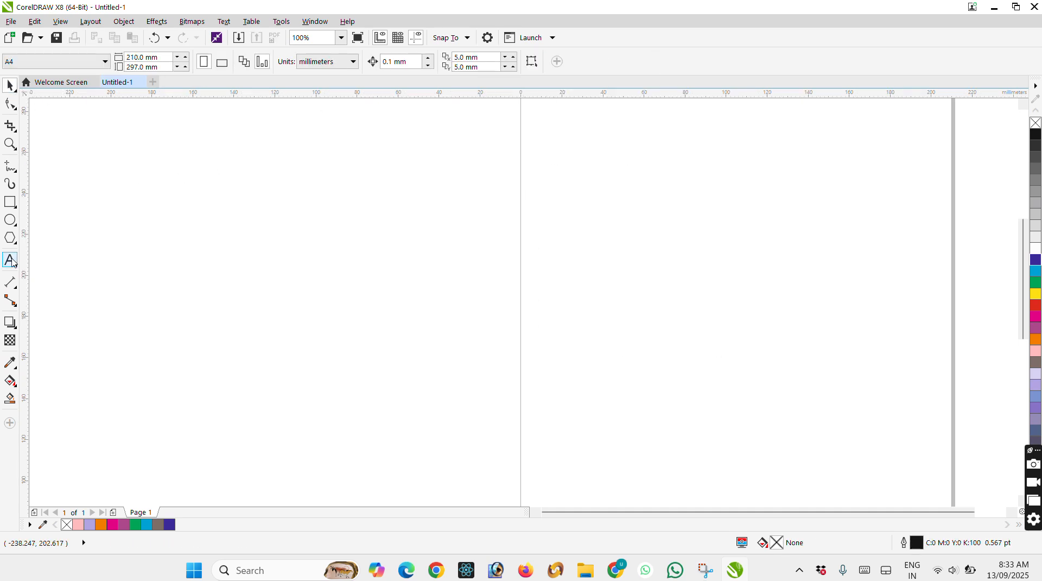
pyautogui.click(543, 233)
pyautogui.write('gfdfsg dfgdfg')
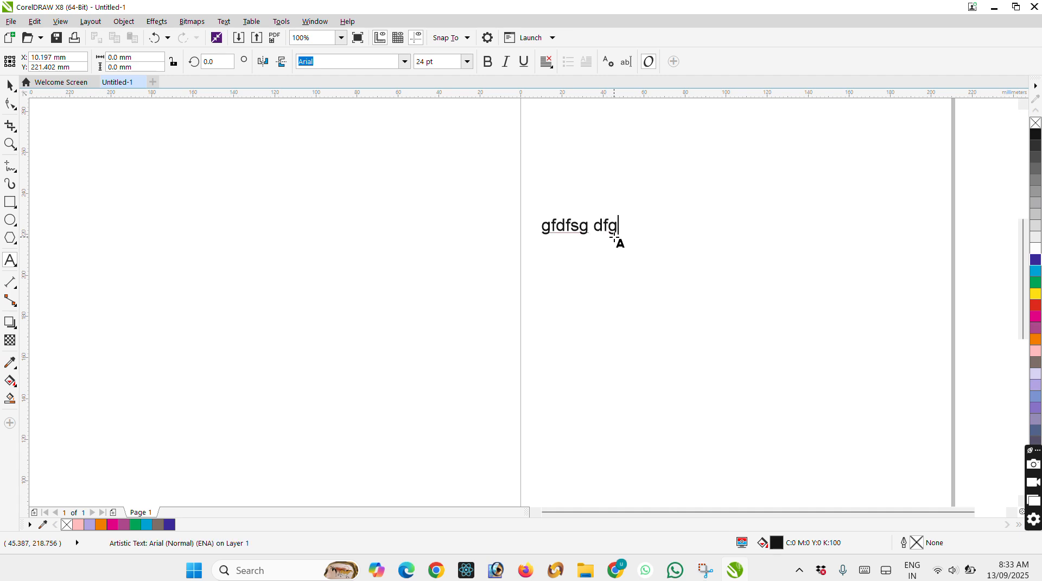
pyautogui.hotkey('ctrl', 'a')
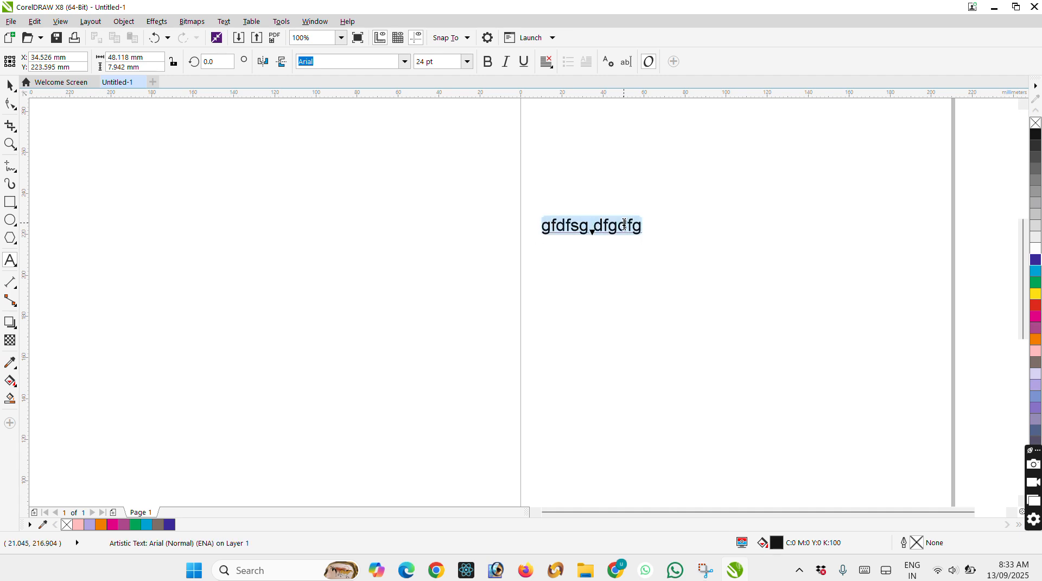
pyautogui.press('BackSpace')
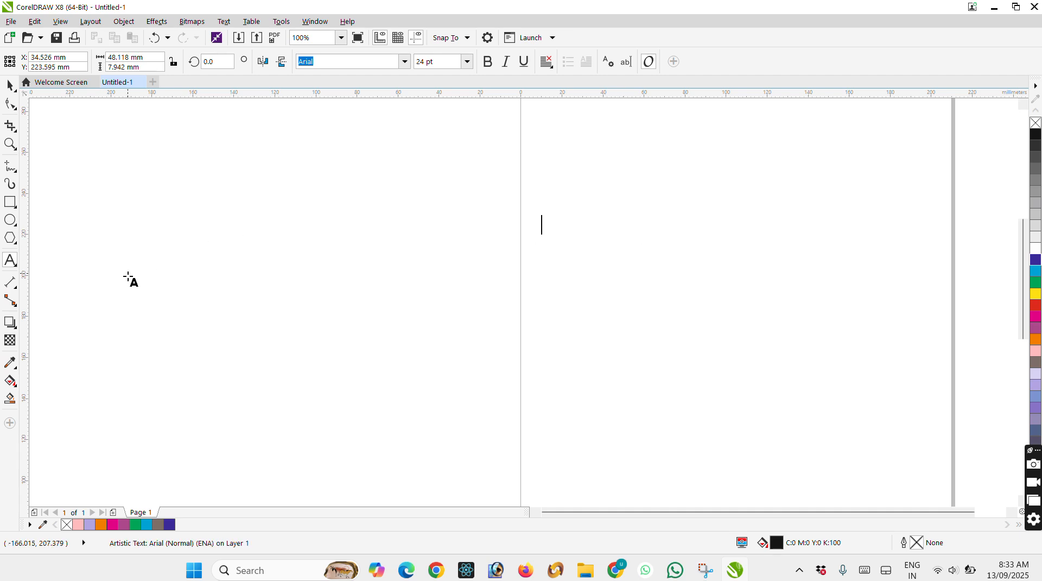
pyautogui.click(15, 327)
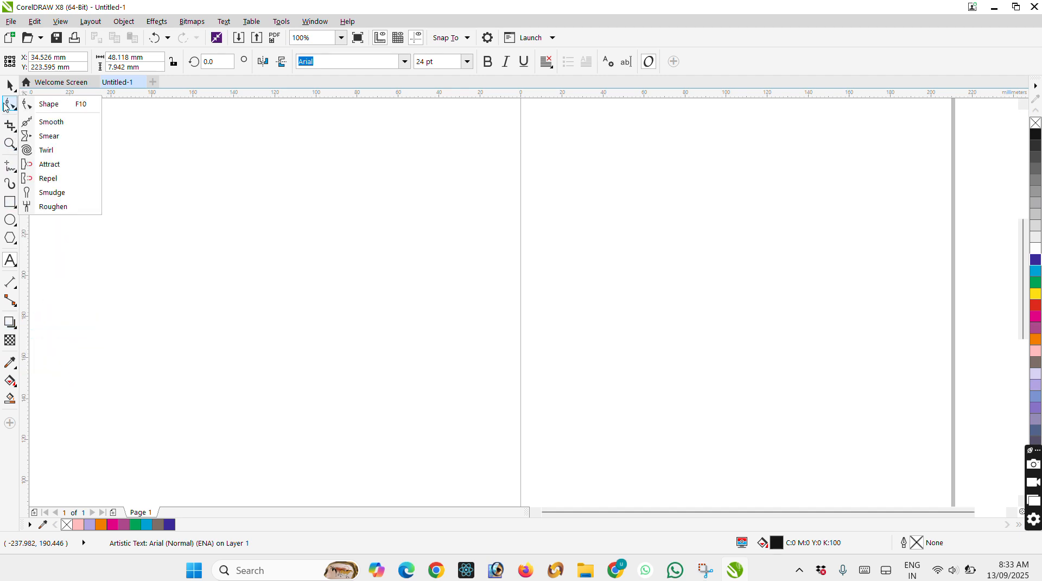
pyautogui.click(16, 92)
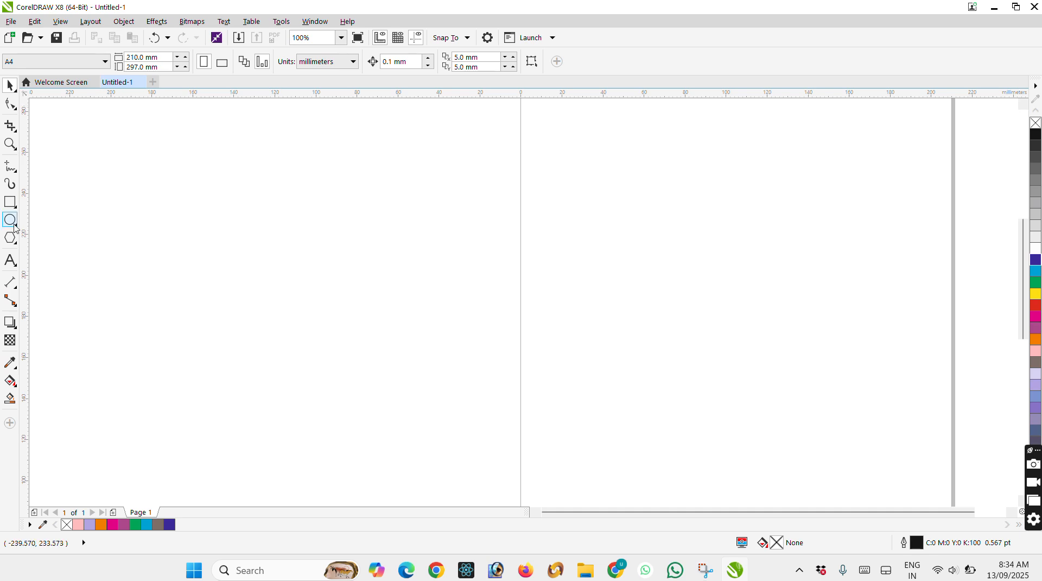
pyautogui.click(10, 201)
# Add a first name in capital letters as 24 pt Arial artistic text on the page.
pyautogui.click(10, 260)
pyautogui.scroll(3, 573, 304)
pyautogui.click(573, 304)
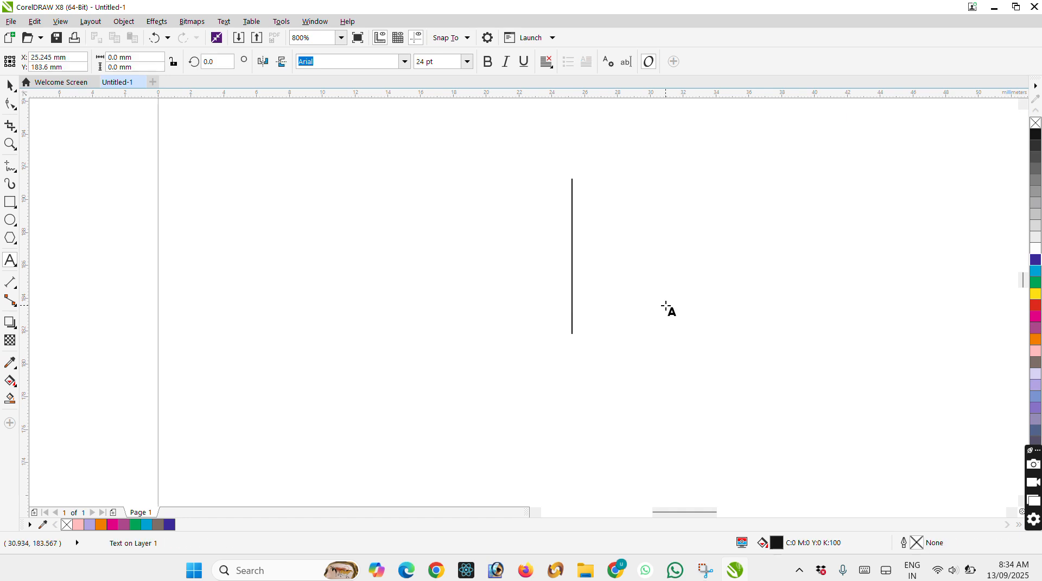
pyautogui.write('UMESH')
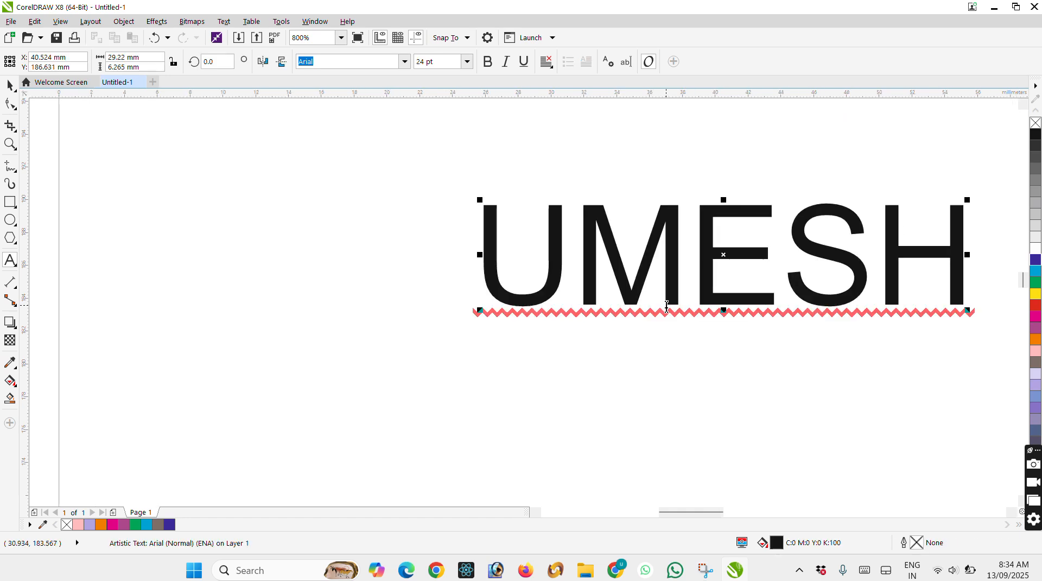
# Move the name text left towards the page edge and fill it with cyan.
pyautogui.click(10, 86)
pyautogui.moveTo(666, 214); pyautogui.dragTo(315, 206)
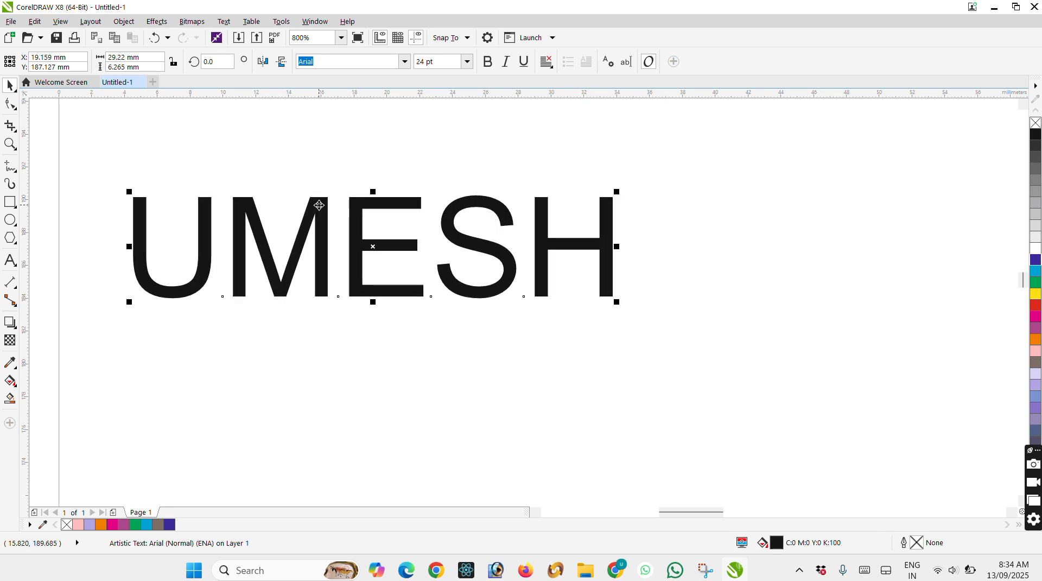
pyautogui.click(1036, 293)
pyautogui.click(1035, 282)
pyautogui.click(1036, 271)
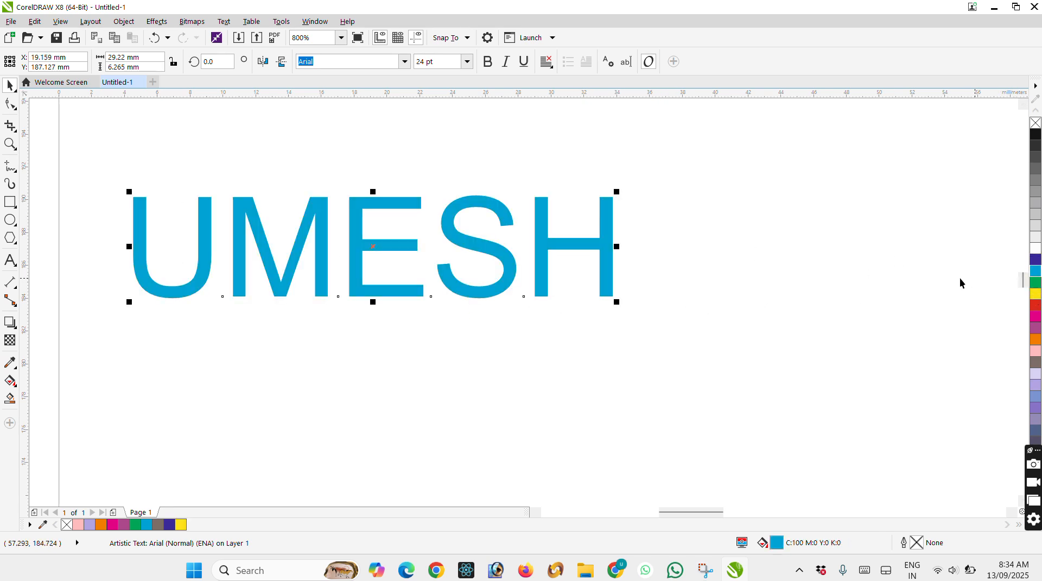
# Apply a drop shadow to the name text, cast almost straight down at 272 degrees.
pyautogui.click(13, 327)
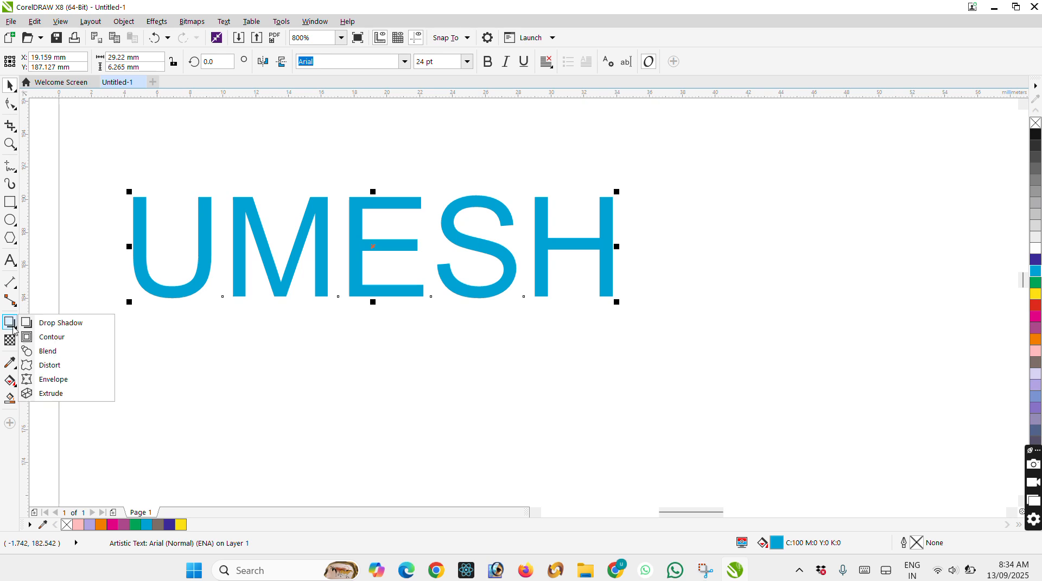
pyautogui.click(62, 322)
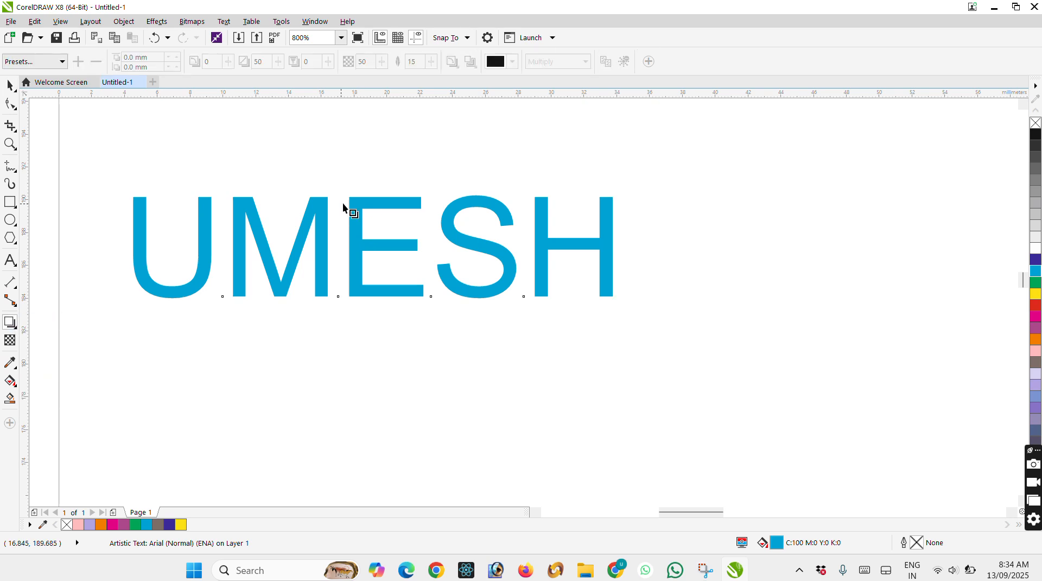
pyautogui.moveTo(365, 211); pyautogui.dragTo(381, 304)
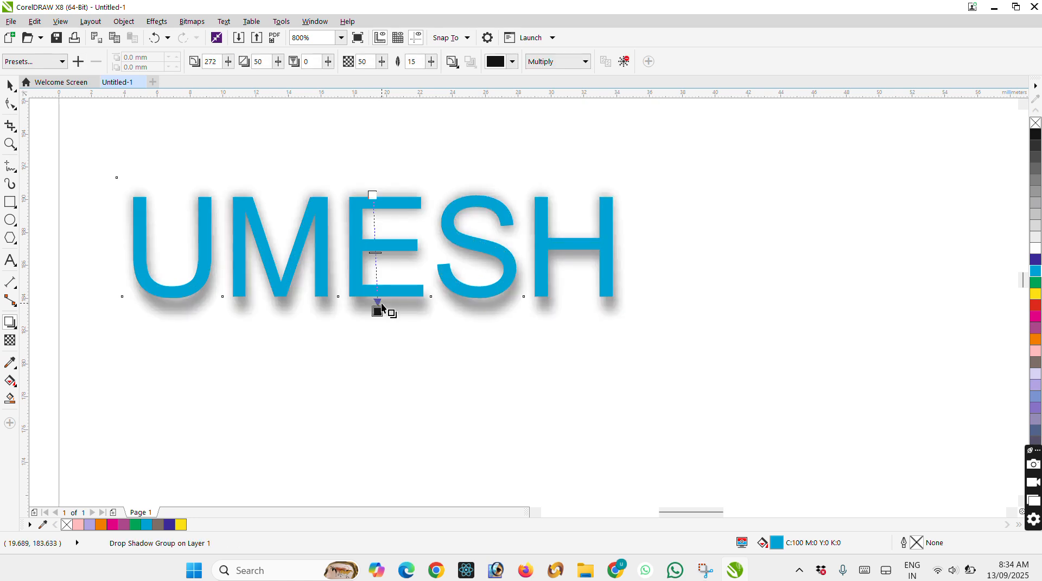
# Change the drop shadow's colour to dark blue.
pyautogui.click(512, 61)
pyautogui.moveTo(552, 134); pyautogui.dragTo(580, 134)
pyautogui.click(590, 152)
pyautogui.click(576, 155)
pyautogui.click(574, 165)
# Set the drop shadow's merge mode to Normal and its feathering to 40.
pyautogui.click(586, 62)
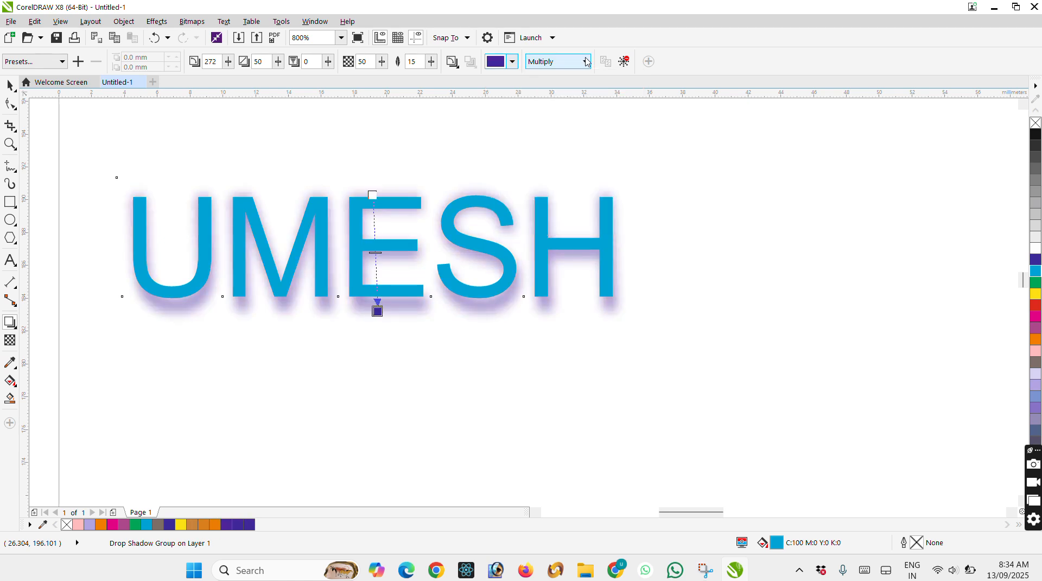
pyautogui.click(586, 62)
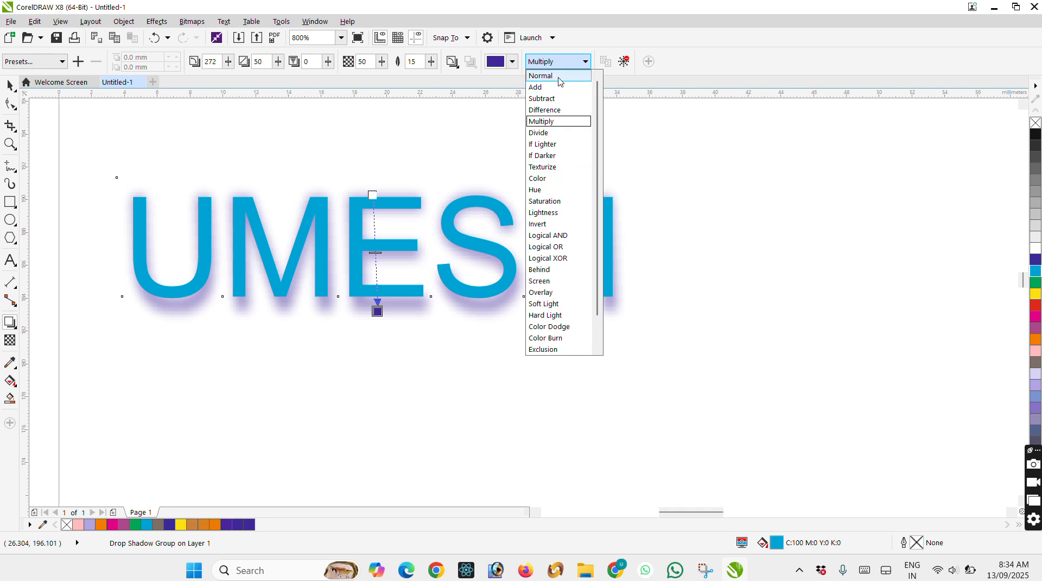
pyautogui.click(574, 76)
pyautogui.moveTo(430, 67); pyautogui.dragTo(444, 69)
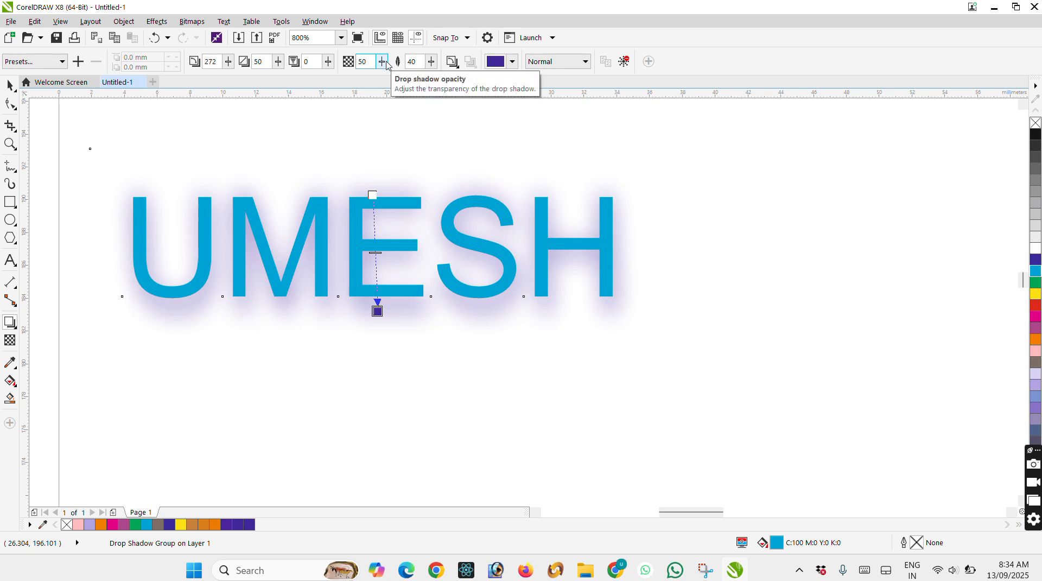
# Draw an ellipse about 6.4 by 6.2 mm above the name text and move it down and left.
pyautogui.click(16, 328)
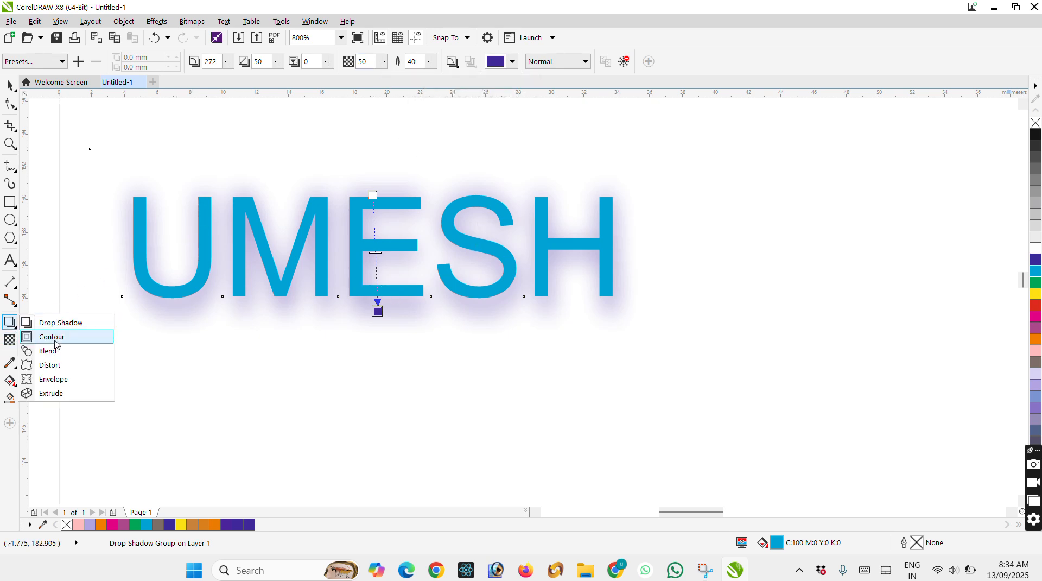
pyautogui.click(12, 226)
pyautogui.scroll(-2, 612, 333)
pyautogui.scroll(3, 538, 235)
pyautogui.moveTo(533, 113); pyautogui.dragTo(747, 321)
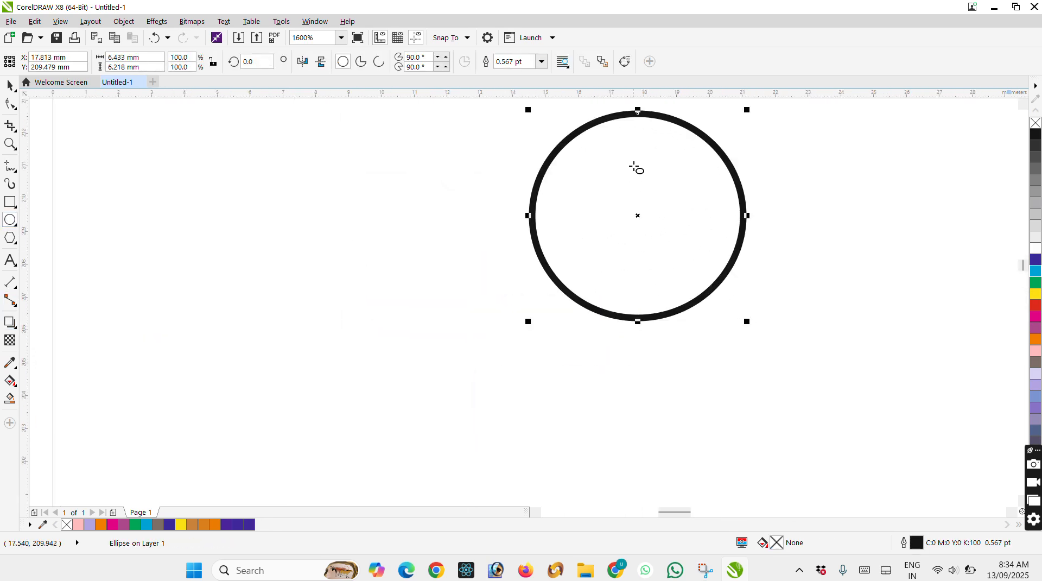
pyautogui.click(10, 85)
pyautogui.moveTo(636, 214); pyautogui.dragTo(587, 277)
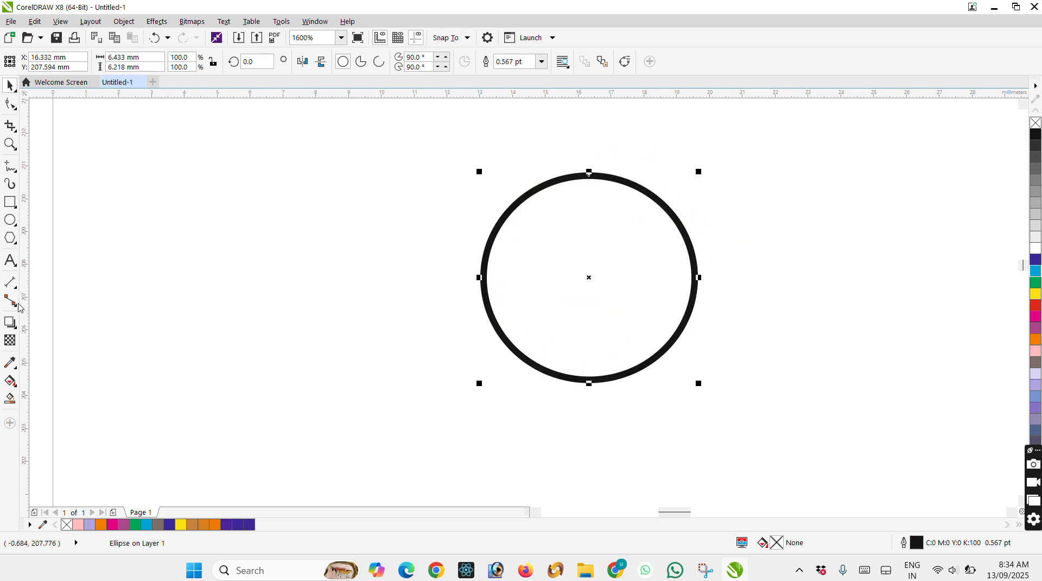
# Apply a contour running from the ellipse's edge to its centre with a 0.186 mm offset.
pyautogui.click(10, 329)
pyautogui.click(32, 337)
pyautogui.moveTo(587, 176); pyautogui.dragTo(589, 251)
pyautogui.moveTo(594, 185); pyautogui.dragTo(589, 196)
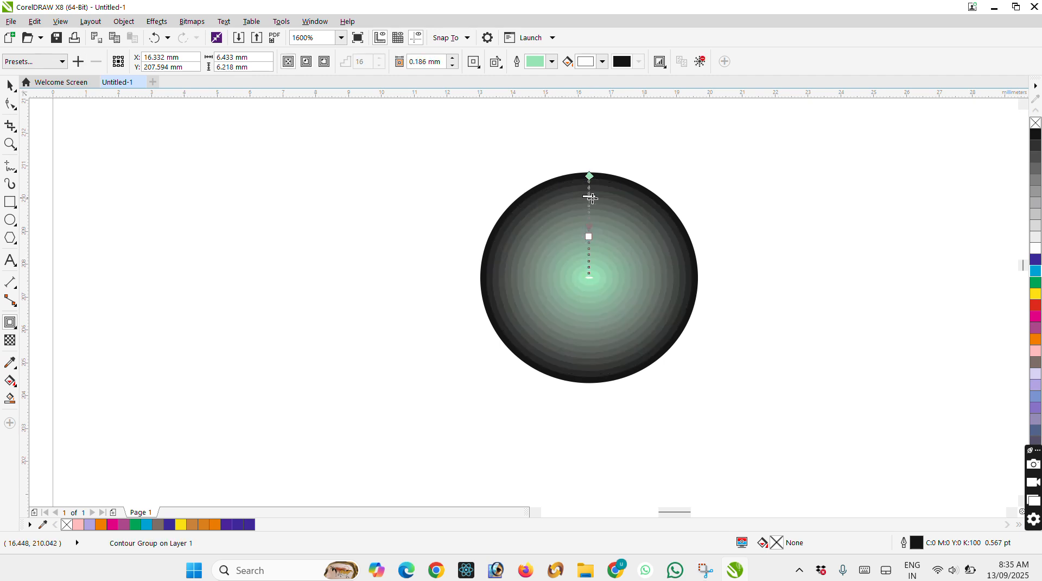
# Set the ellipse contour's offset to about 0.294 mm and its outline colour to dark green (C85 M9 Y93 K33).
pyautogui.scroll(1, 587, 219)
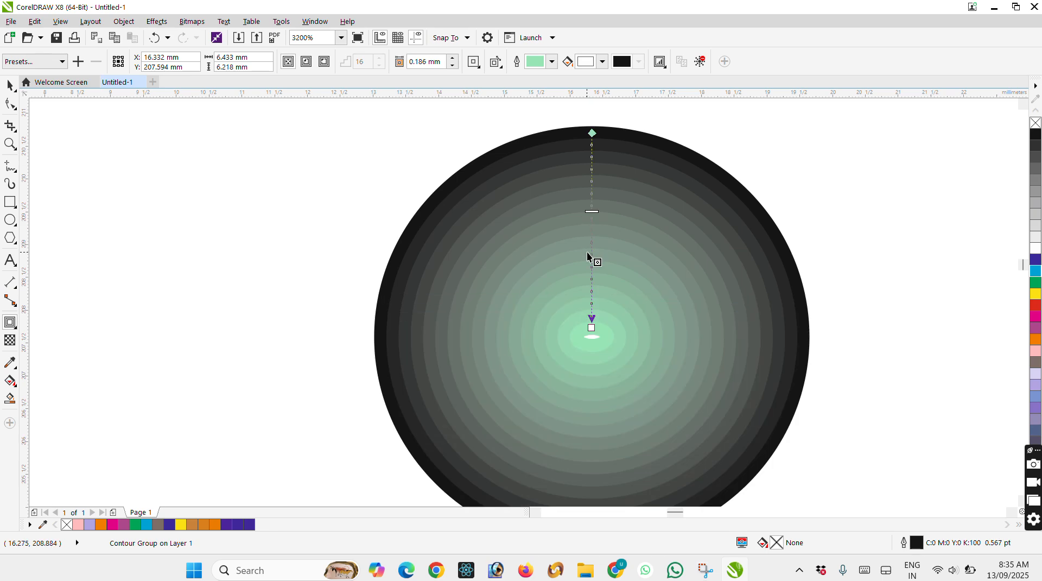
pyautogui.moveTo(592, 211); pyautogui.dragTo(597, 325)
pyautogui.click(553, 62)
pyautogui.moveTo(594, 138); pyautogui.dragTo(608, 172)
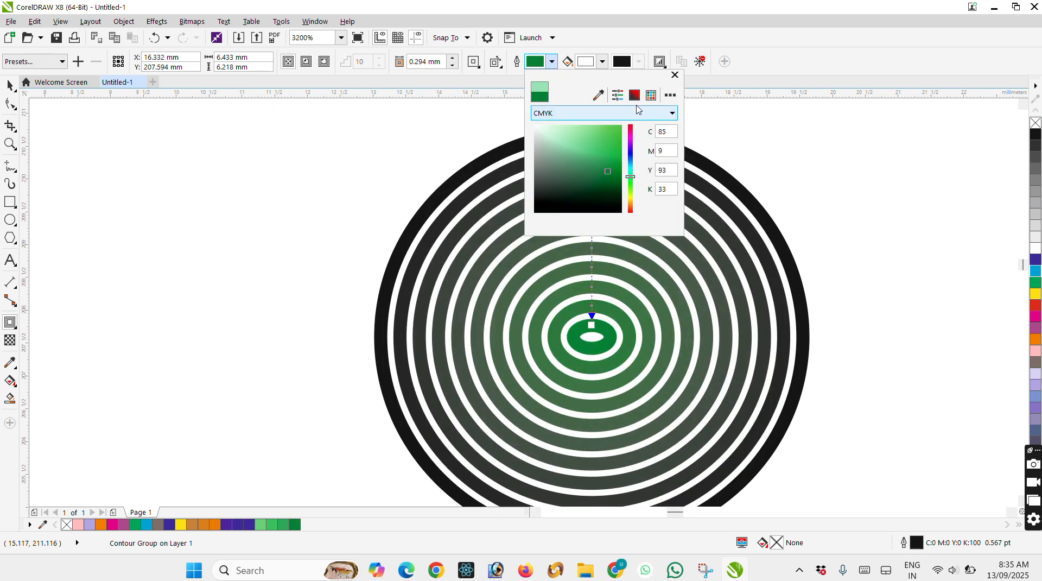
# Set the contour's fill colour to red (C7 M88 Y73 K19).
pyautogui.click(605, 64)
pyautogui.click(603, 63)
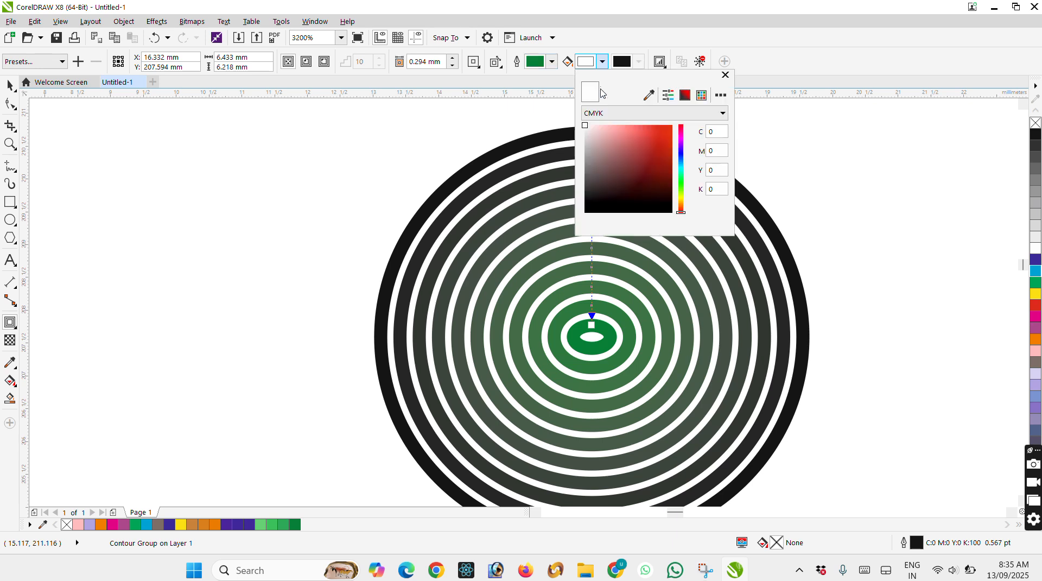
pyautogui.moveTo(630, 137); pyautogui.dragTo(644, 147)
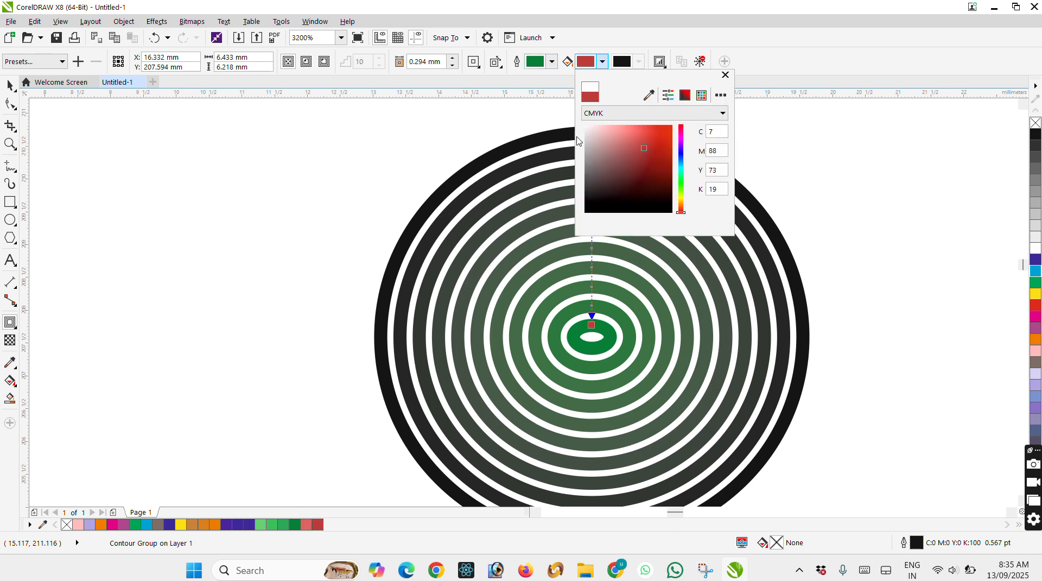
pyautogui.click(533, 170)
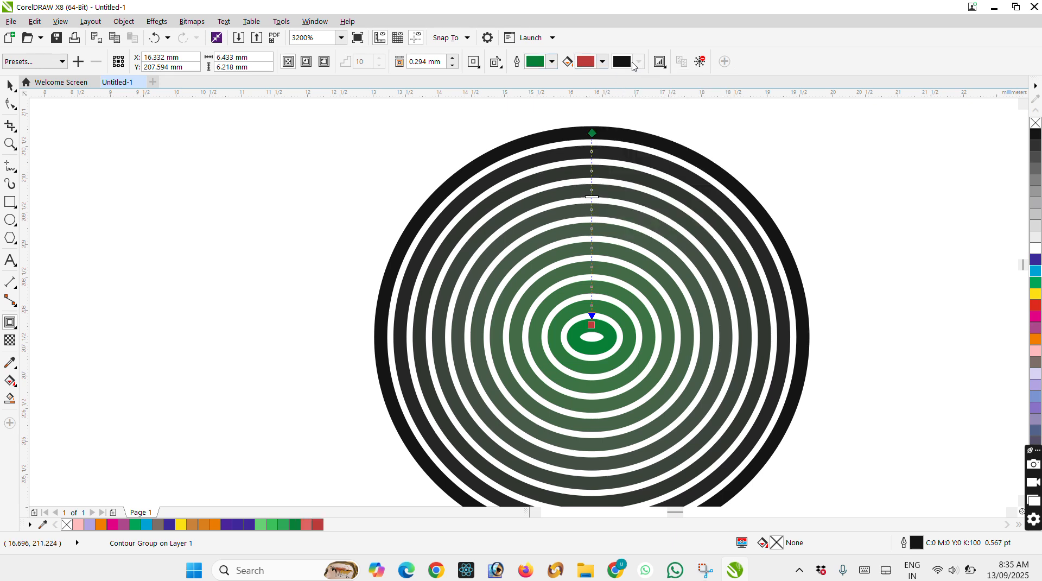
# Increase the ellipse contour's offset to 0.525 mm.
pyautogui.click(664, 64)
pyautogui.click(494, 64)
pyautogui.click(473, 64)
pyautogui.click(471, 65)
pyautogui.click(453, 58)
pyautogui.click(452, 58)
pyautogui.click(454, 65)
pyautogui.click(454, 66)
pyautogui.click(455, 66)
pyautogui.click(453, 58)
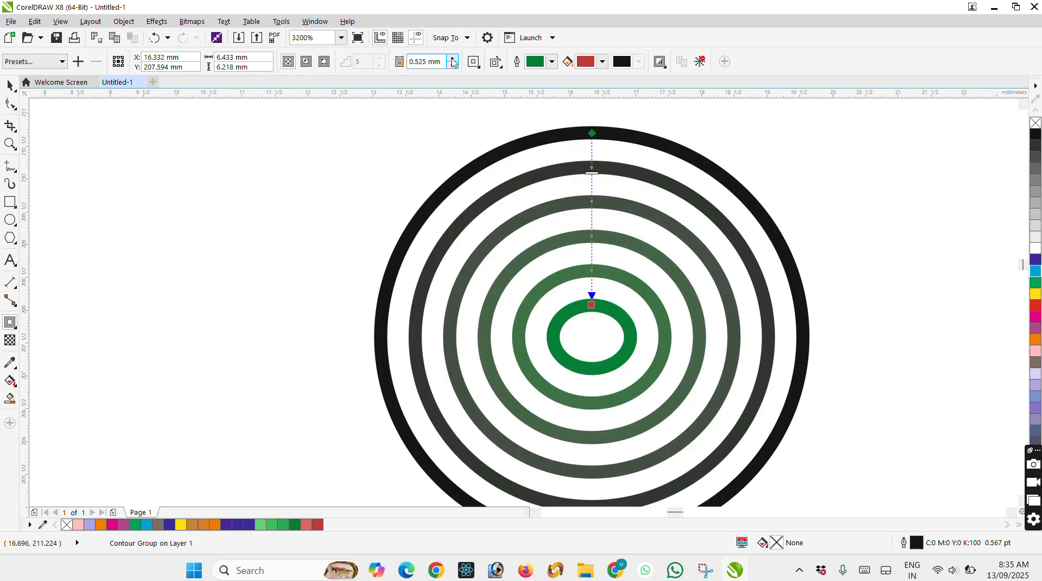
pyautogui.click(9, 86)
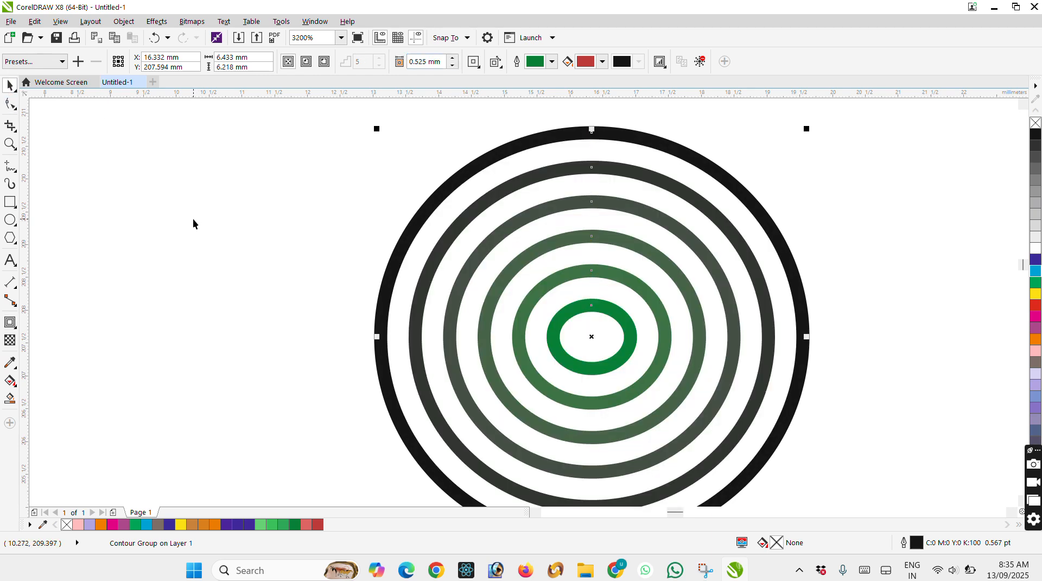
# Add the artistic text "Bijapura" above and to the right of the contoured ellipse.
pyautogui.click(15, 327)
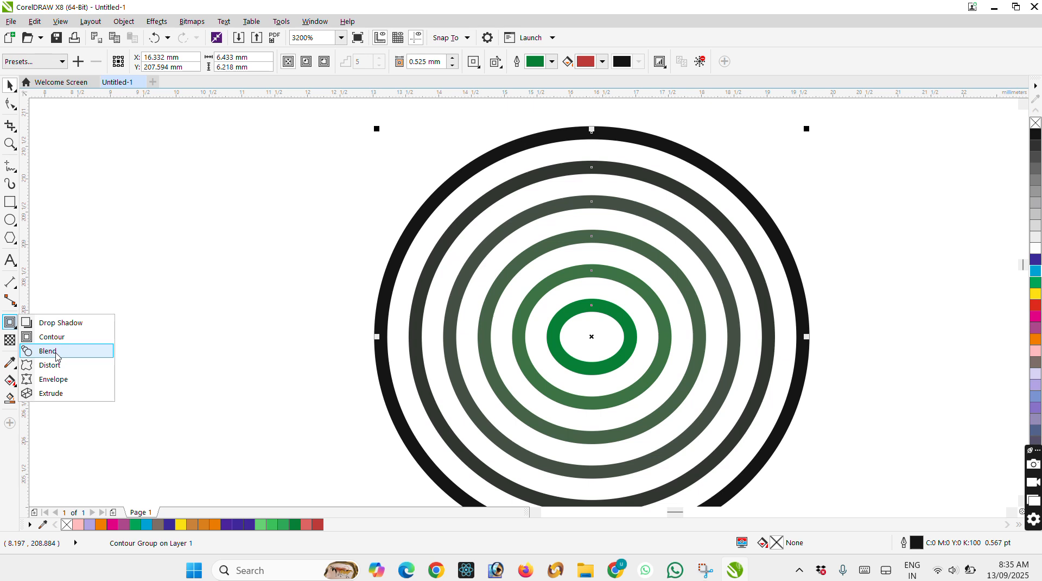
pyautogui.scroll(-2, 250, 325)
pyautogui.moveTo(16, 220)
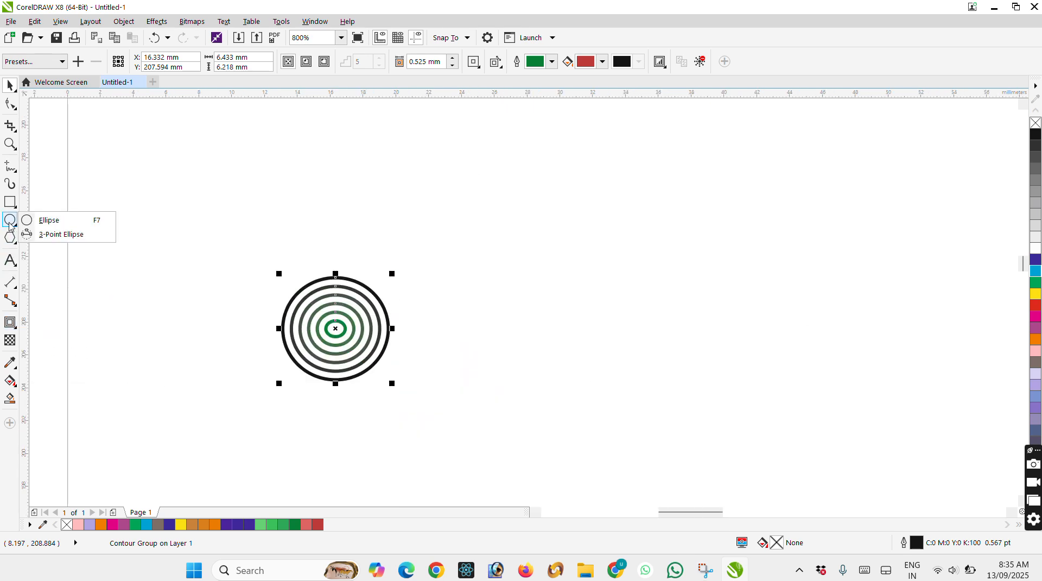
pyautogui.click(10, 260)
pyautogui.click(548, 259)
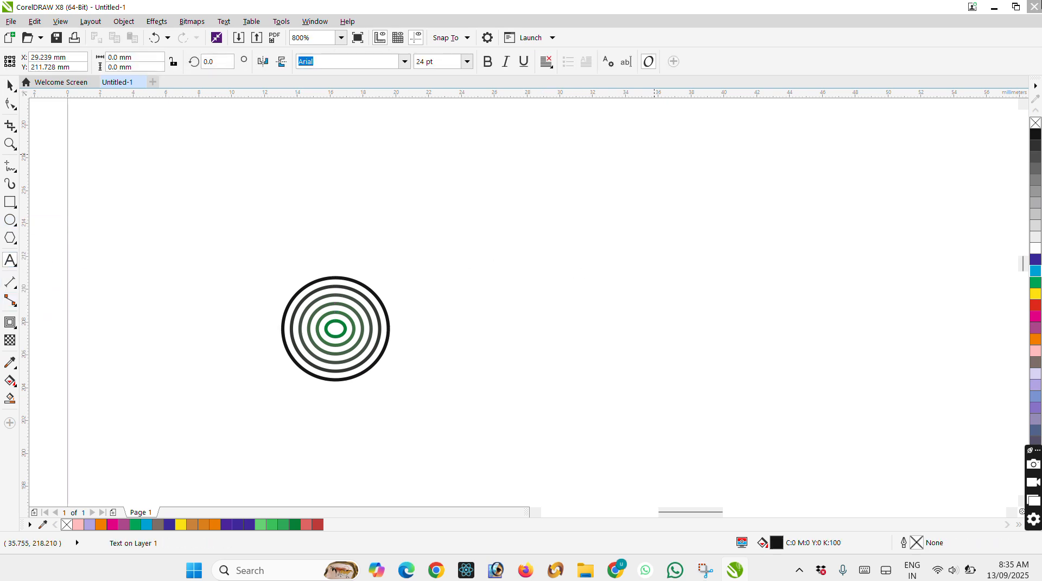
pyautogui.write('RUD')
pyautogui.press('BackSpace')
pyautogui.press('BackSpace')
pyautogui.press('BackSpace')
pyautogui.write('Bij')
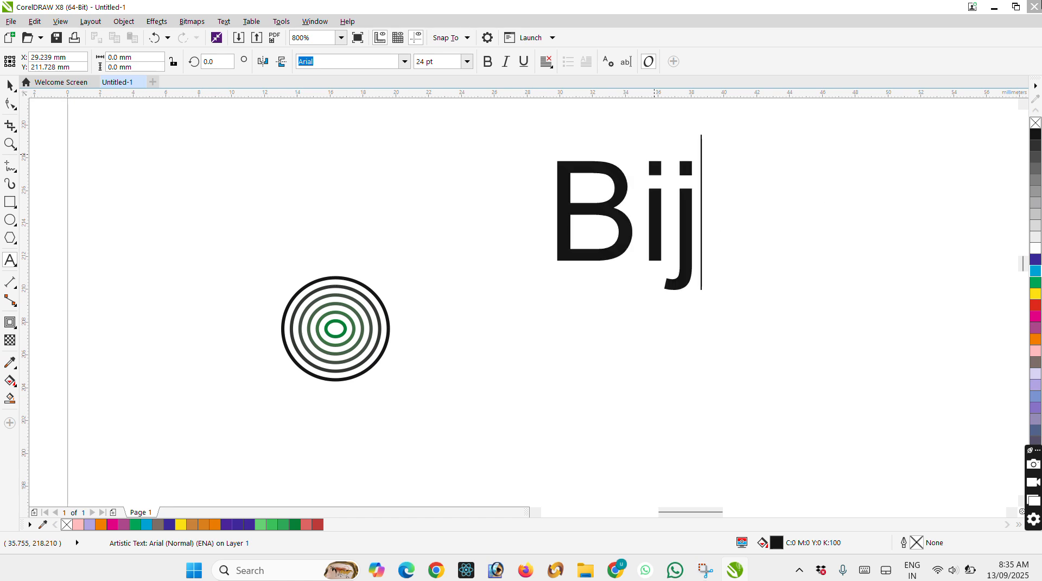
pyautogui.write('apura')
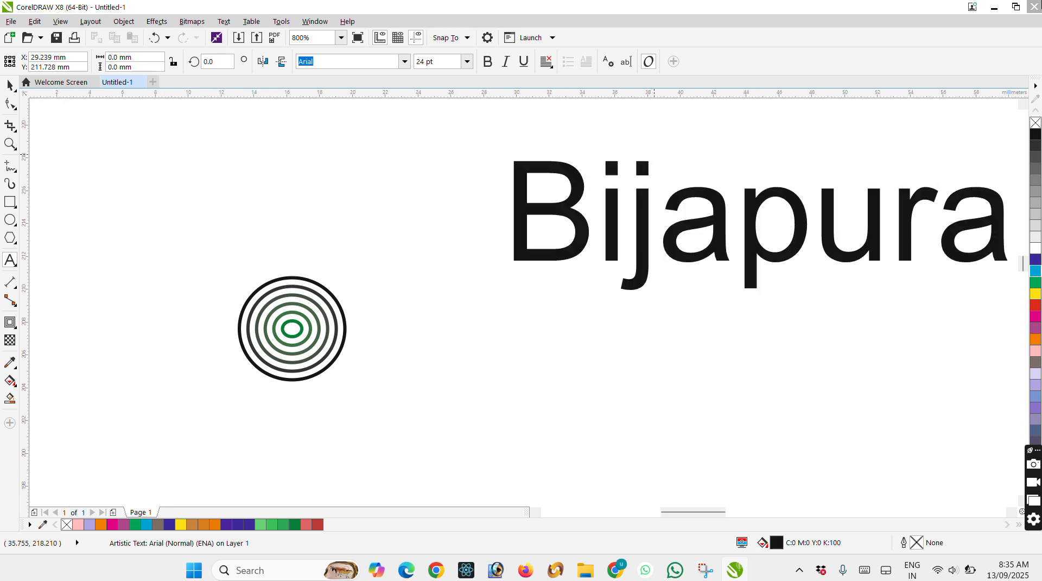
# Replace the word "Bijapura" with "Vijayapura".
pyautogui.doubleClick(792, 203)
pyautogui.write('V')
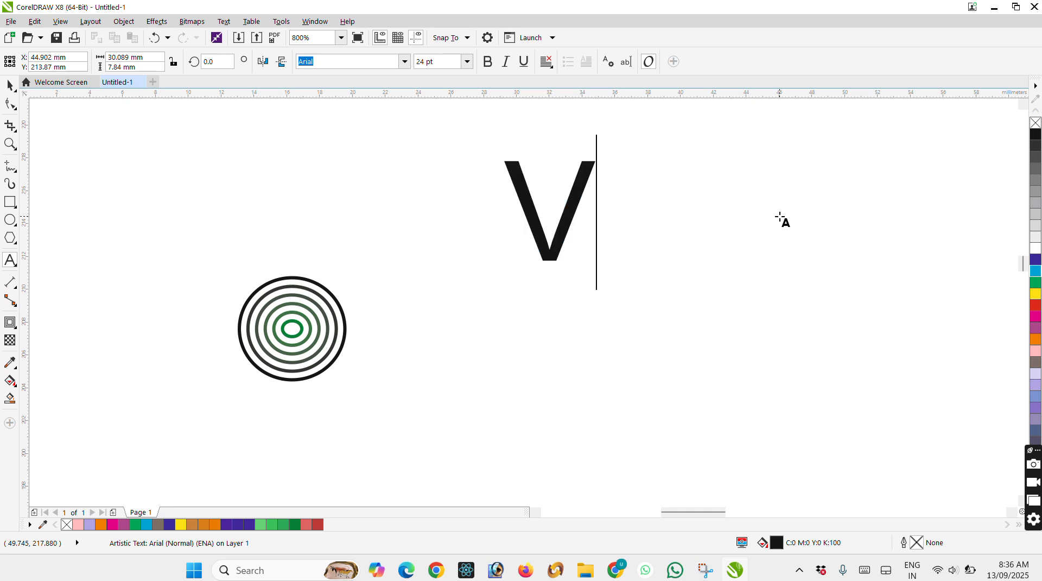
pyautogui.write('ijayapura')
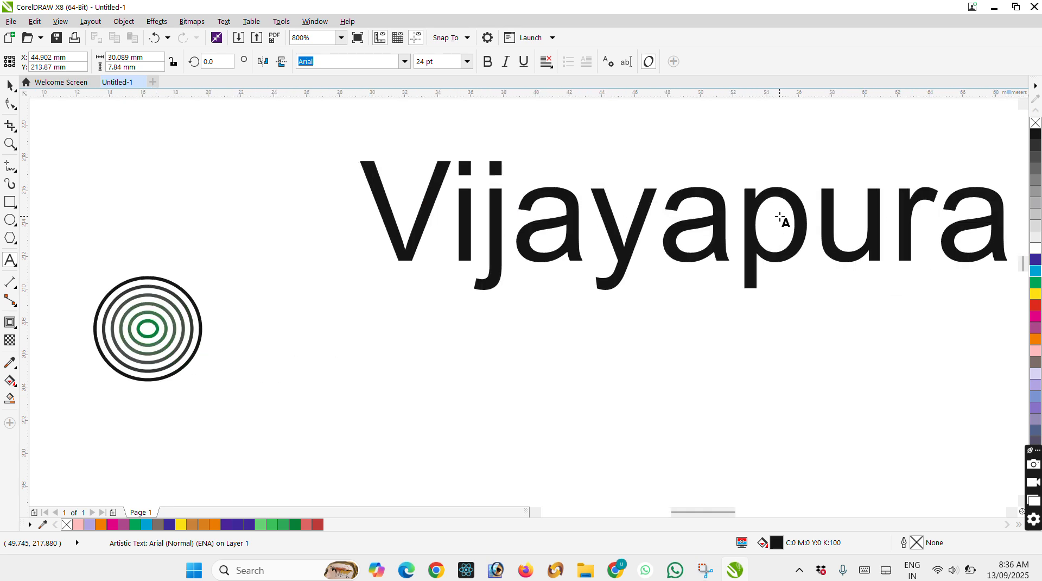
# Move the "Vijayapura" text left towards the contoured ellipse and make it bold.
pyautogui.click(10, 85)
pyautogui.moveTo(494, 200); pyautogui.dragTo(400, 204)
pyautogui.click(488, 61)
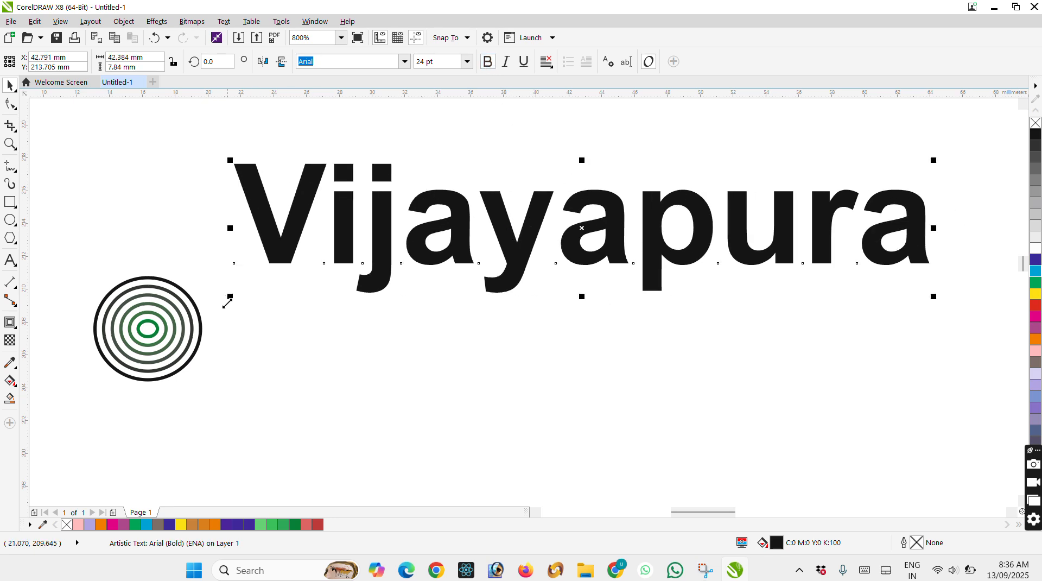
# Duplicate the "Vijayapura" text and place the copy diagonally below and to the right of the original.
pyautogui.click(15, 329)
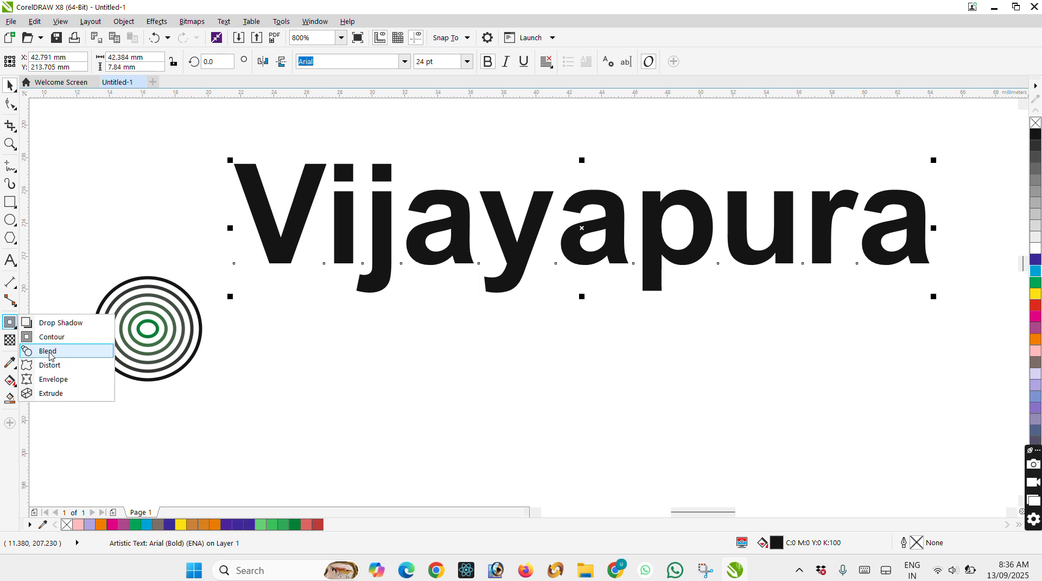
pyautogui.scroll(-1, 281, 236)
pyautogui.hotkey('ctrl', 'd')
pyautogui.moveTo(441, 199); pyautogui.dragTo(785, 432)
# Select both "Vijayapura" texts and blend from the upper one to the lower one.
pyautogui.keyDown('shift'); pyautogui.click(599, 233); pyautogui.keyUp('shift')
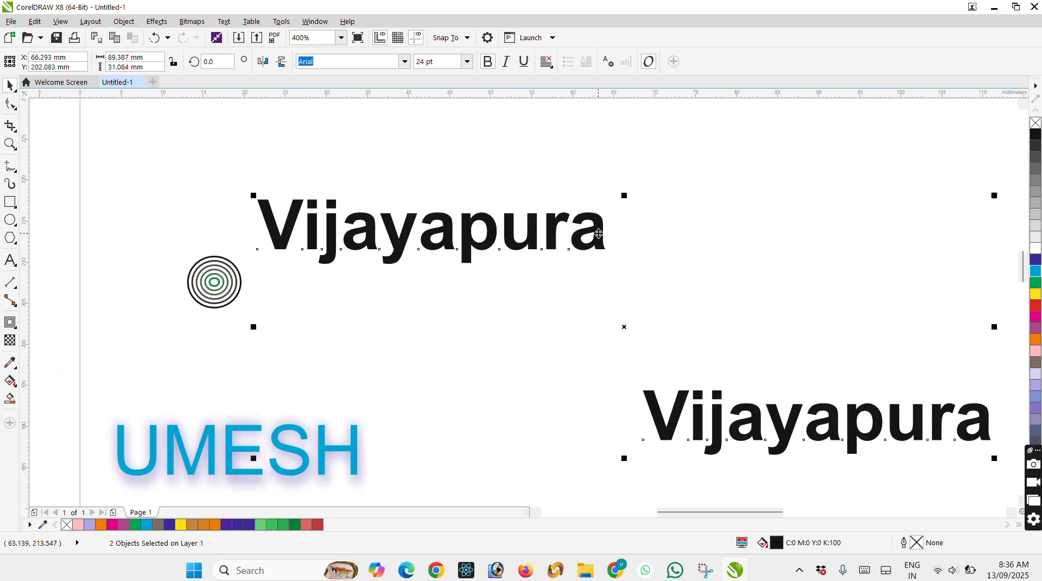
pyautogui.click(15, 330)
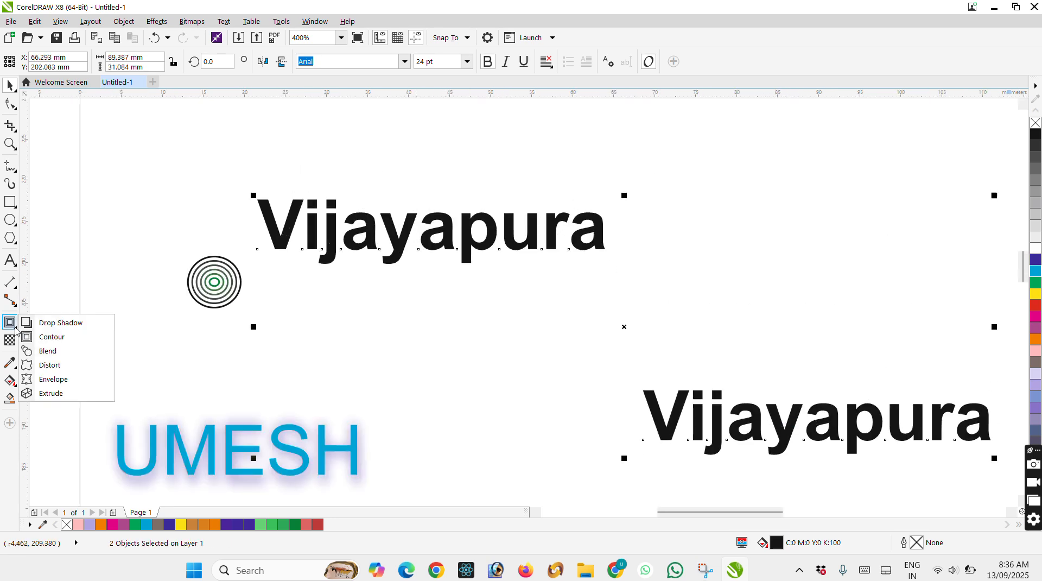
pyautogui.click(48, 354)
pyautogui.moveTo(558, 237); pyautogui.dragTo(768, 428)
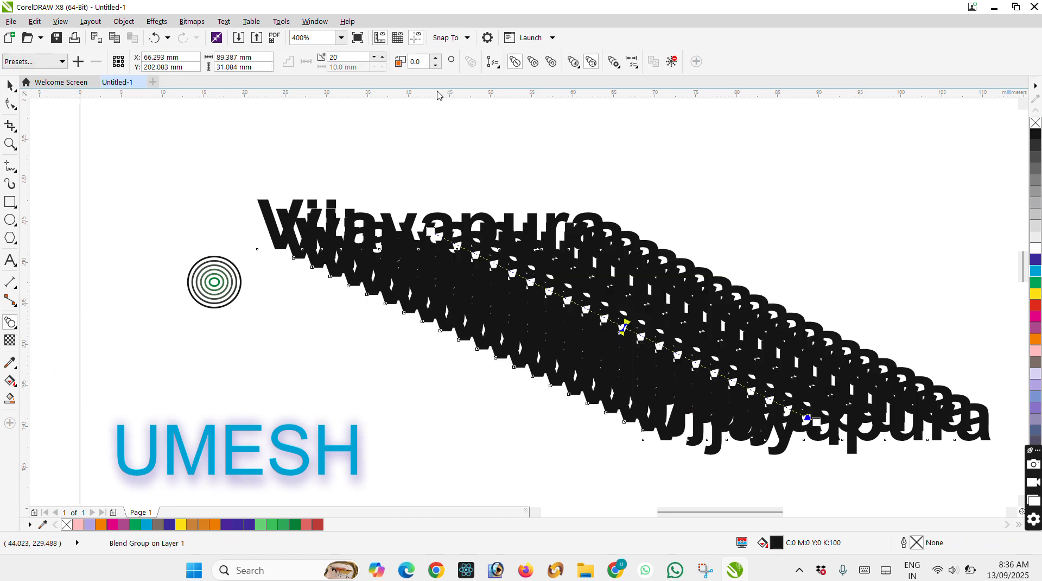
# Reduce the number of steps in the "Vijayapura" text blend to 2.
pyautogui.click(375, 57)
pyautogui.click(375, 57)
pyautogui.click(375, 56)
pyautogui.click(374, 56)
pyautogui.click(374, 56)
pyautogui.click(374, 57)
pyautogui.click(373, 57)
pyautogui.click(373, 56)
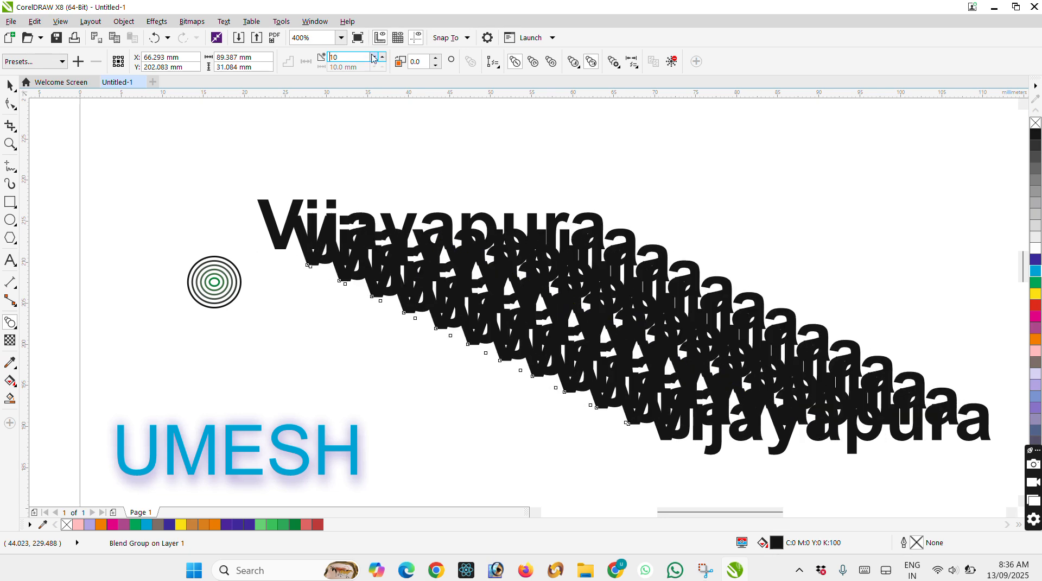
pyautogui.click(373, 56)
pyautogui.click(373, 57)
pyautogui.click(374, 57)
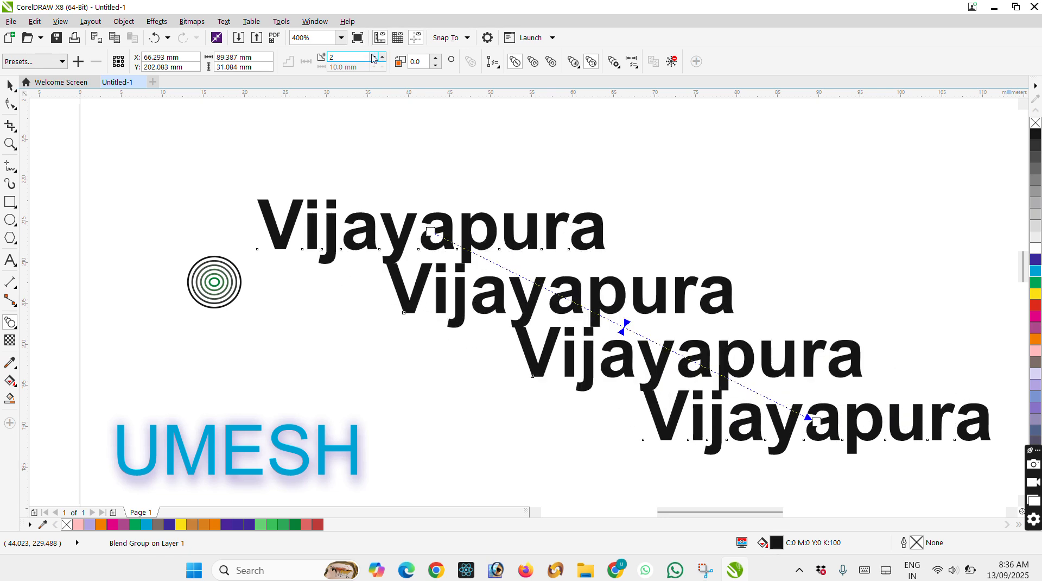
pyautogui.click(373, 57)
# Select the blended text and its neighbouring objects and clear them from the page.
pyautogui.scroll(-2, 350, 110)
pyautogui.click(9, 88)
pyautogui.moveTo(453, 188); pyautogui.dragTo(401, 437)
pyautogui.click(506, 278)
pyautogui.click(363, 426)
pyautogui.moveTo(210, 139); pyautogui.dragTo(586, 487)
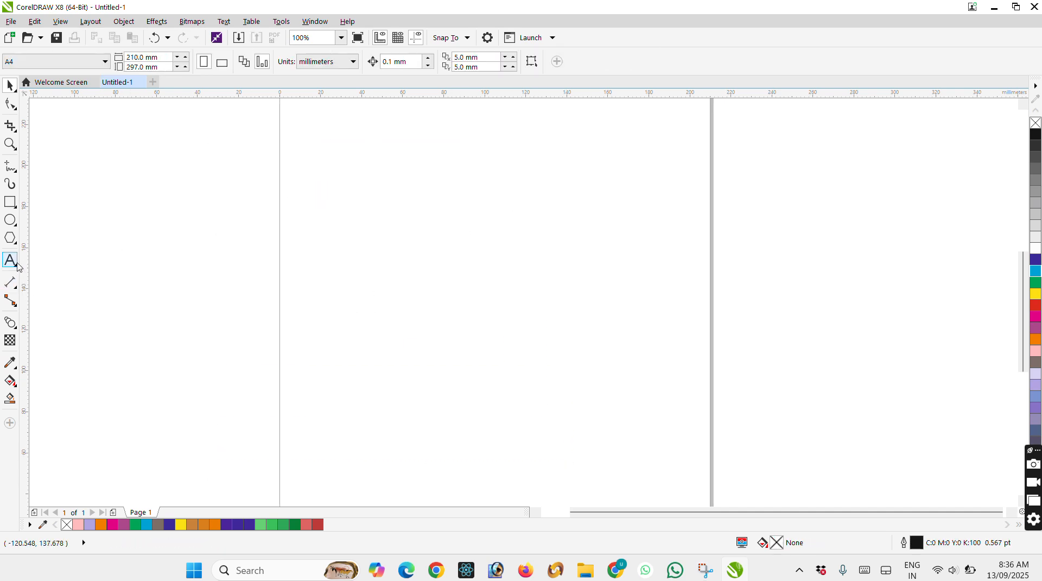
pyautogui.click(15, 204)
pyautogui.click(15, 241)
pyautogui.click(48, 237)
pyautogui.moveTo(344, 192); pyautogui.dragTo(427, 292)
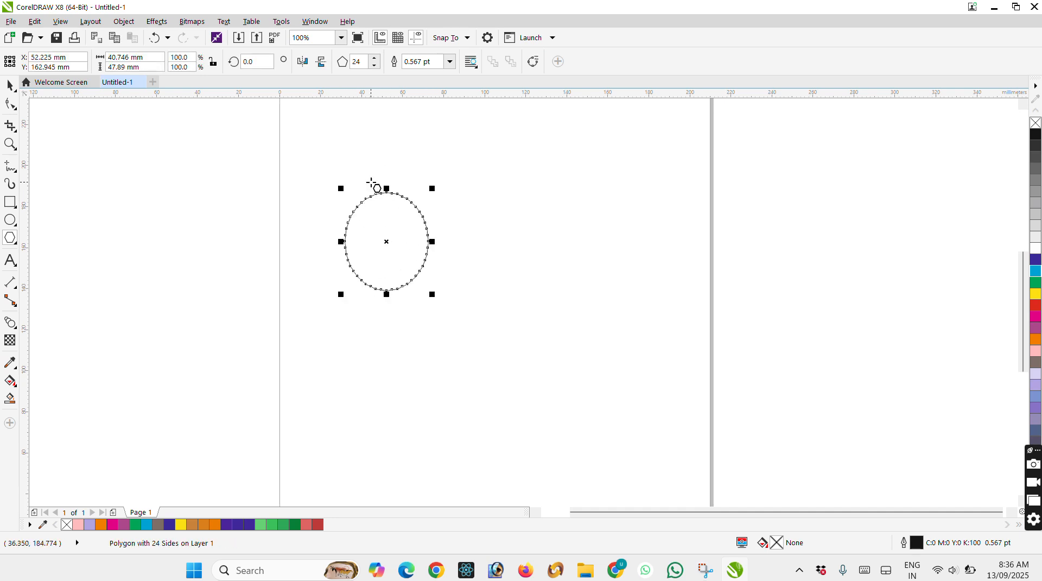
pyautogui.press('Delete')
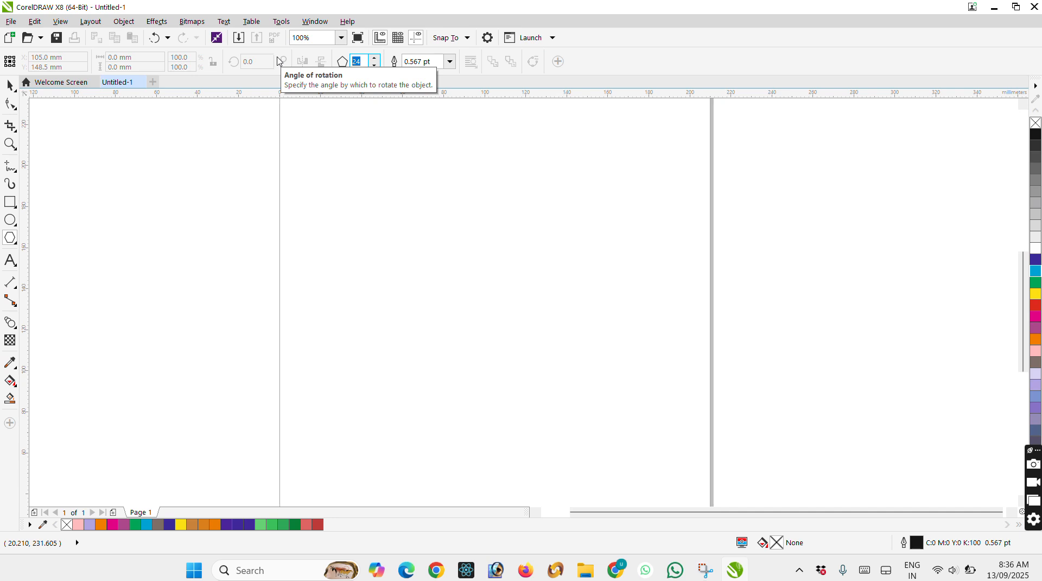
# Draw a polygon on the page and reduce it to 3 sides, giving a triangle about 70 by 56 mm.
pyautogui.moveTo(346, 185); pyautogui.dragTo(498, 345)
pyautogui.click(373, 57)
pyautogui.click(375, 65)
pyautogui.click(375, 65)
pyautogui.click(375, 66)
pyautogui.click(374, 66)
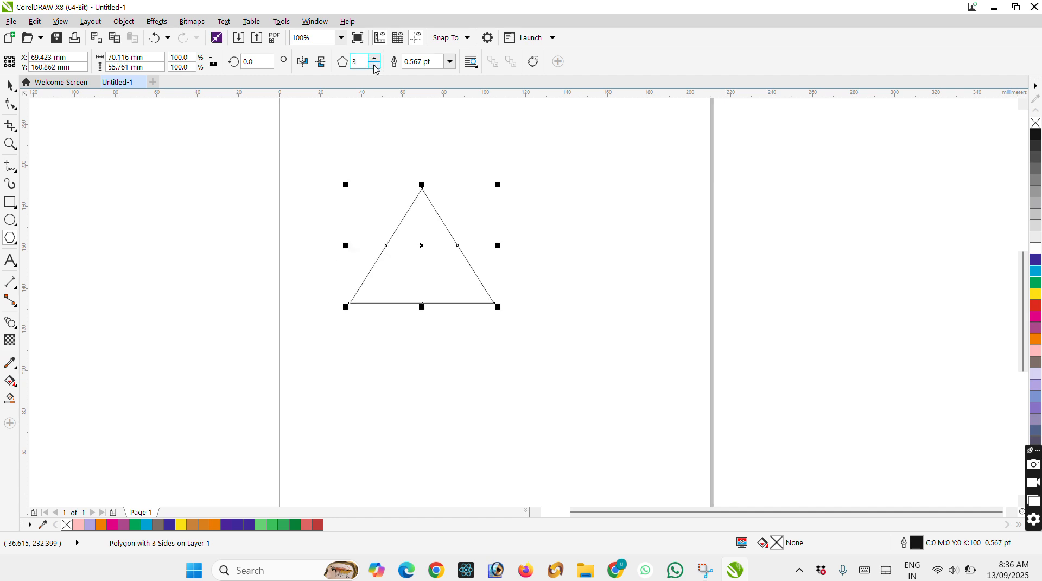
# Pull the triangle's bottom midpoint node slightly inward to form a three-pointed star and fill it green (C100 M0 Y100 K0).
pyautogui.click(8, 105)
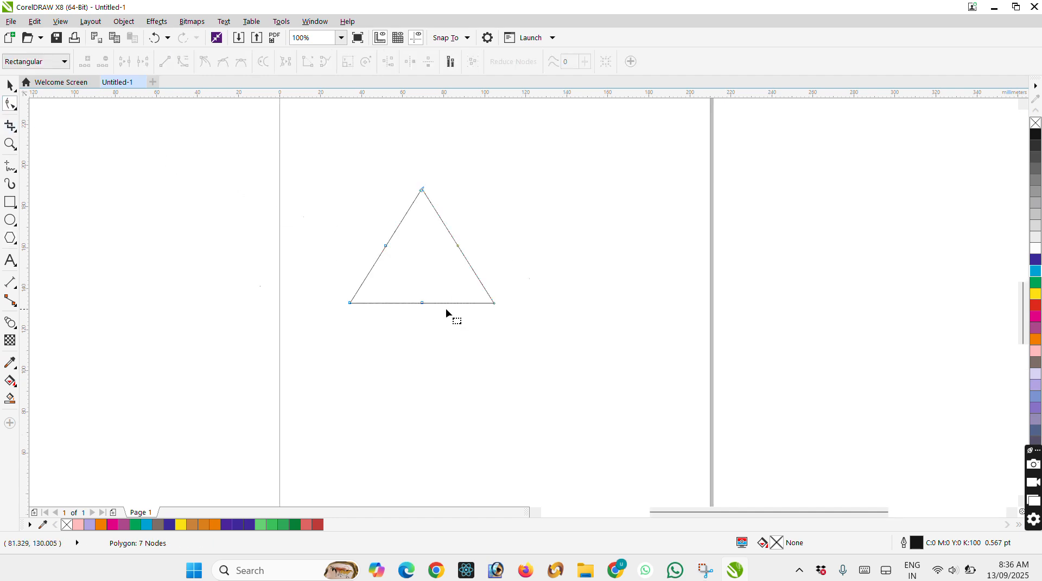
pyautogui.scroll(1, 445, 308)
pyautogui.moveTo(399, 297); pyautogui.dragTo(396, 280)
pyautogui.click(1035, 282)
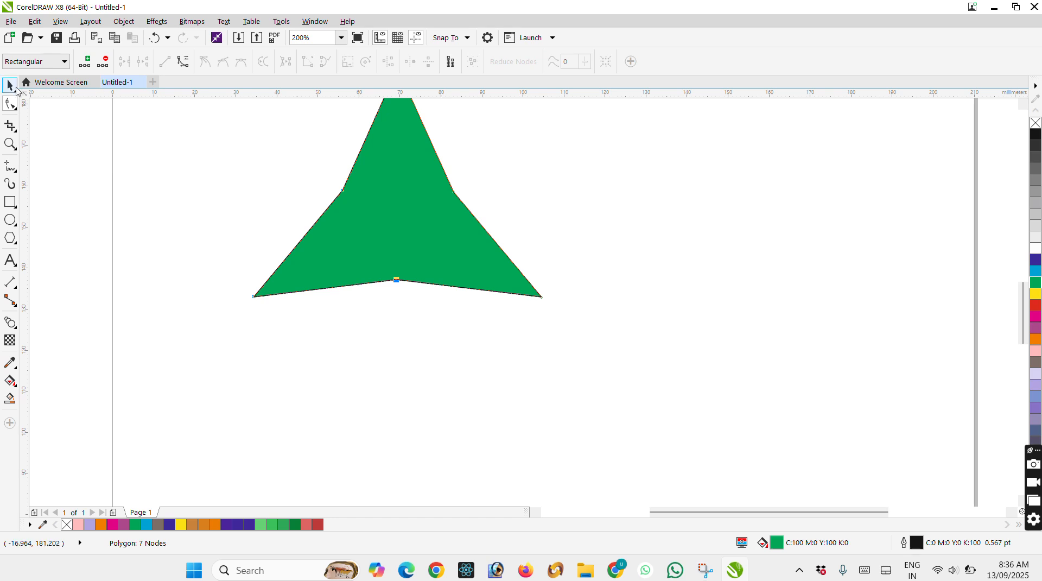
# Move the green shape to the left of the page and place a copy of about half its size directly above it.
pyautogui.click(10, 85)
pyautogui.scroll(-3, 479, 236)
pyautogui.moveTo(479, 236); pyautogui.dragTo(371, 160)
pyautogui.scroll(2, 356, 343)
pyautogui.scroll(-1, 356, 342)
pyautogui.rightClick(356, 140)
pyautogui.click(275, 131)
# Blend the small green shape into the large one with 20 steps to form tree foliage.
pyautogui.moveTo(263, 114); pyautogui.dragTo(417, 387)
pyautogui.click(16, 323)
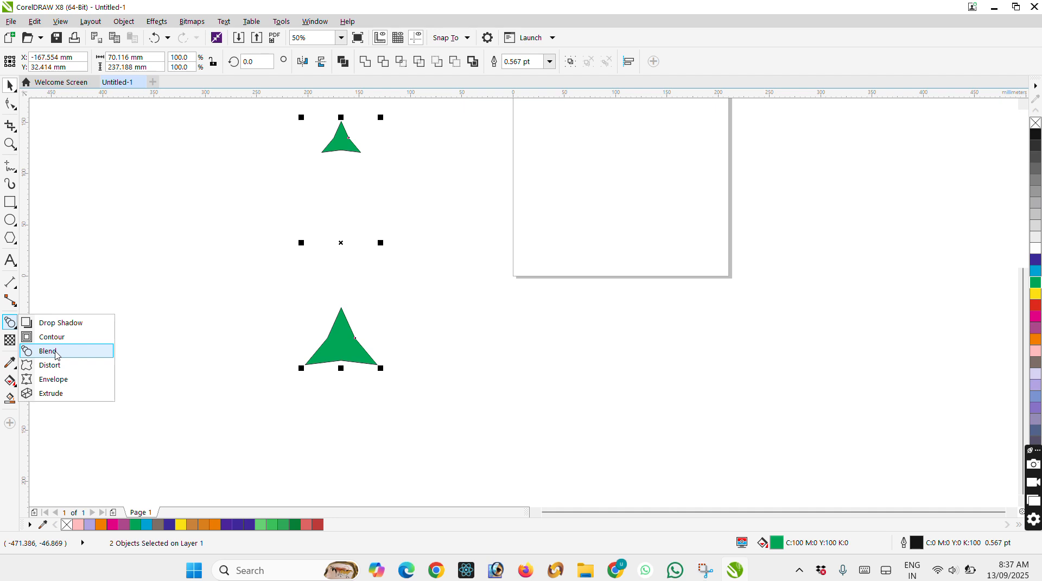
pyautogui.click(56, 353)
pyautogui.moveTo(342, 142); pyautogui.dragTo(343, 341)
pyautogui.click(10, 85)
pyautogui.click(432, 236)
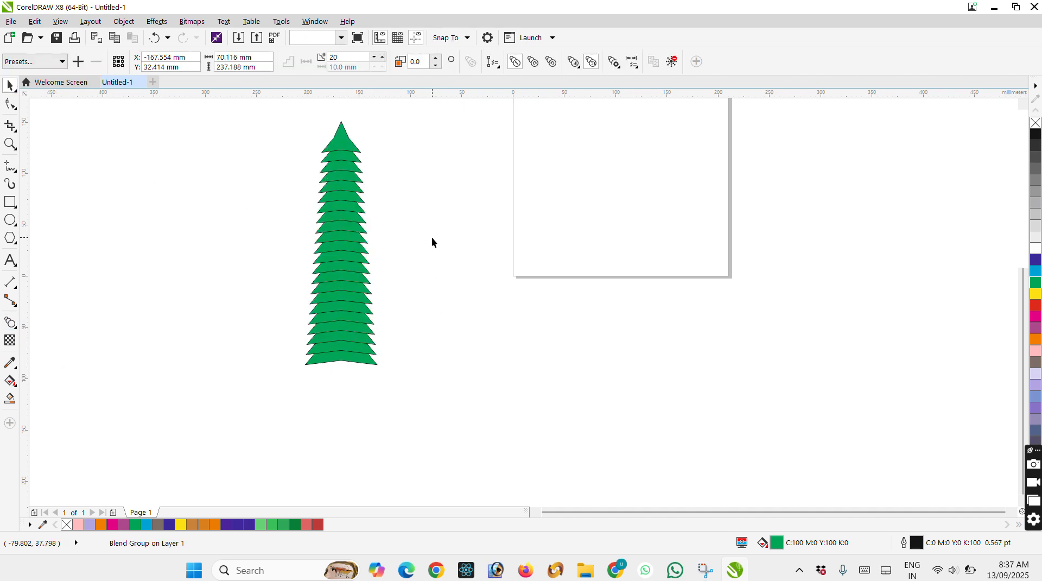
# Draw a trunk rectangle about 9 by 102 mm under the foliage, filled with C60 M40 Y0 K0 and nudged 1 mm left.
pyautogui.click(11, 202)
pyautogui.moveTo(341, 351); pyautogui.dragTo(346, 458)
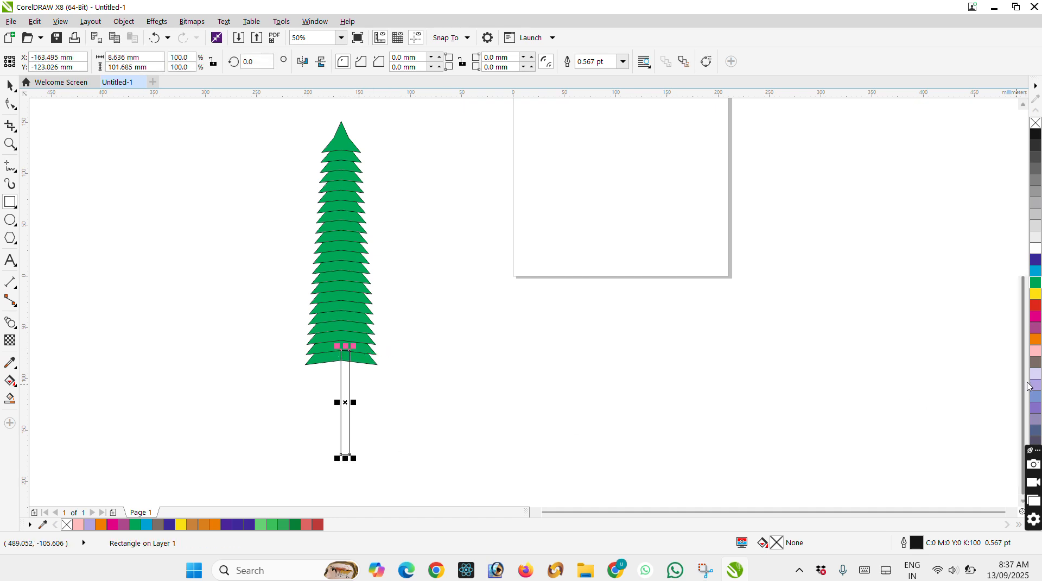
pyautogui.click(1035, 396)
pyautogui.click(10, 85)
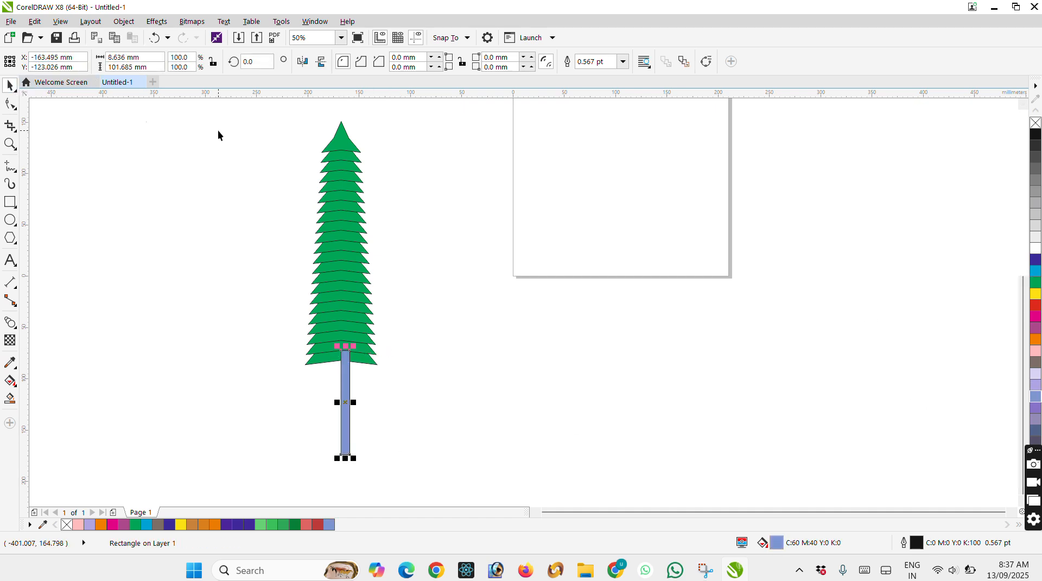
pyautogui.press('Left')
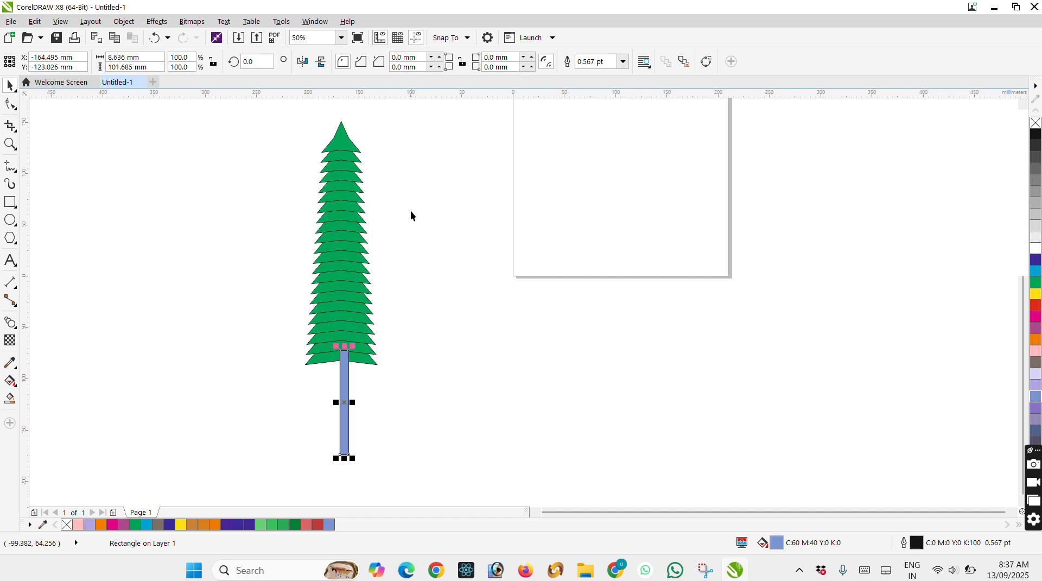
# Select the whole tree, centre-align the foliage with the trunk horizontally and keep the trunk behind the foliage.
pyautogui.click(411, 213)
pyautogui.moveTo(267, 103); pyautogui.dragTo(432, 480)
pyautogui.press('c')
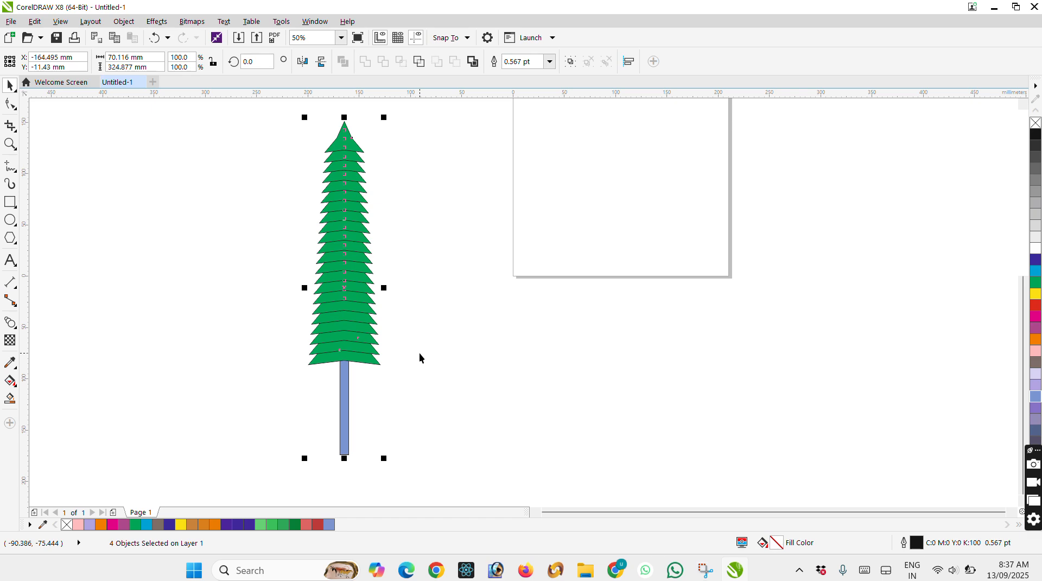
# Duplicate the tree and place the copy about 158 mm to the right and slightly lower.
pyautogui.hotkey('ctrl', 'd')
pyautogui.moveTo(352, 274); pyautogui.dragTo(509, 294)
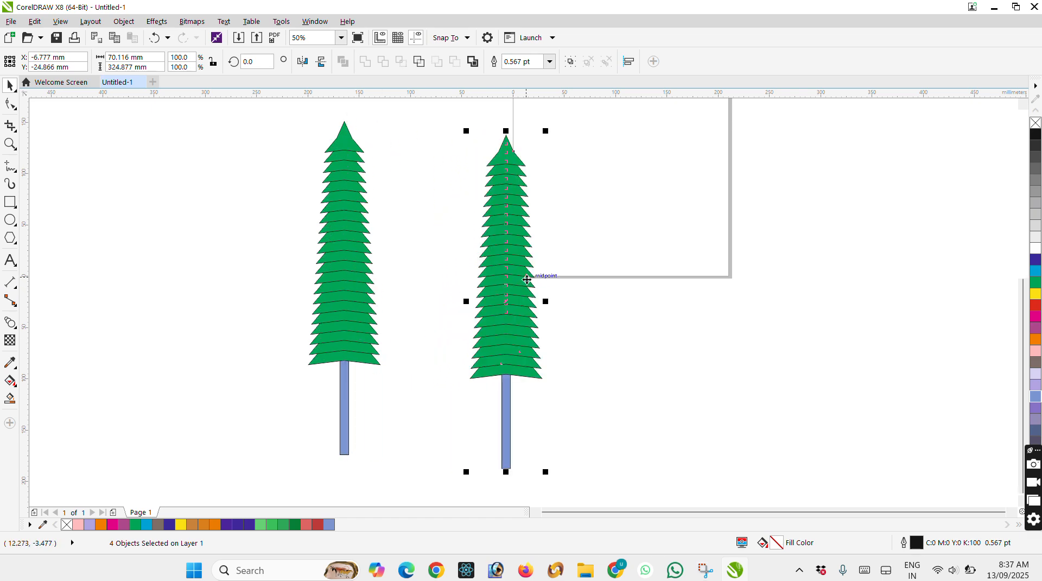
# Try a push and pull distortion with an amplitude of 21 on the left tree's foliage.
pyautogui.click(14, 324)
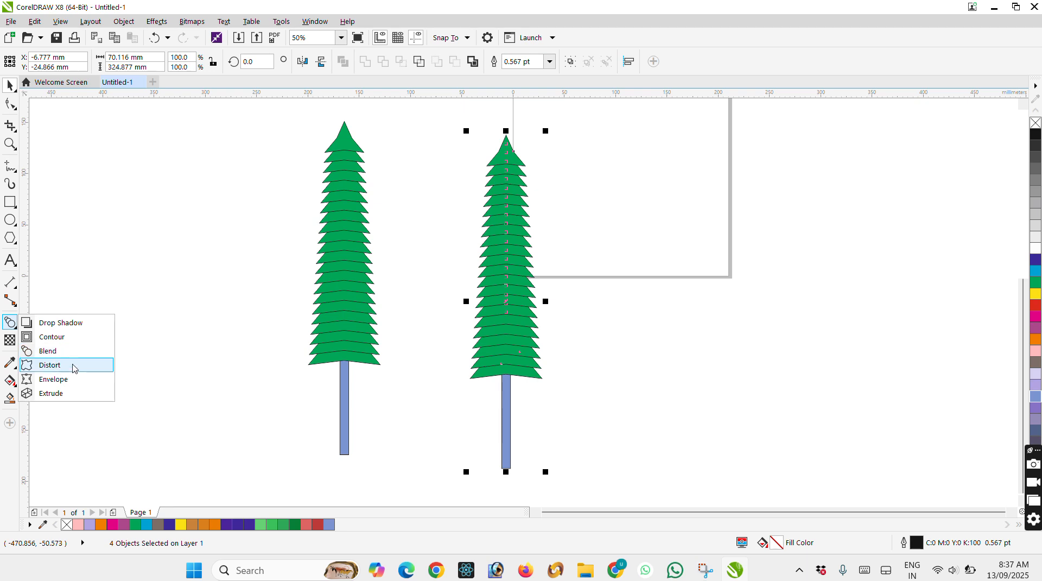
pyautogui.click(74, 368)
pyautogui.moveTo(345, 240); pyautogui.dragTo(355, 242)
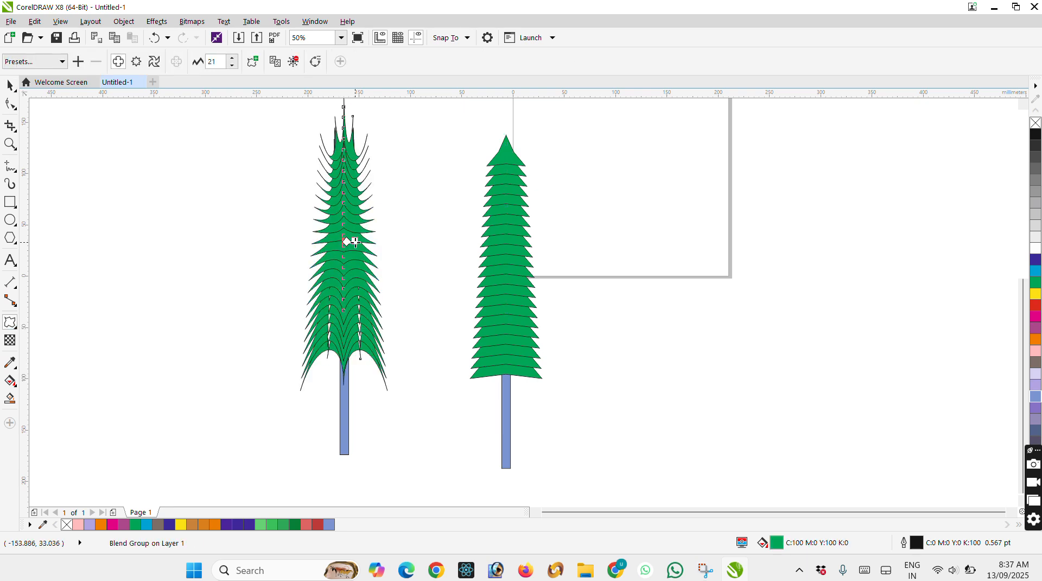
pyautogui.hotkey('ctrl', 'z')
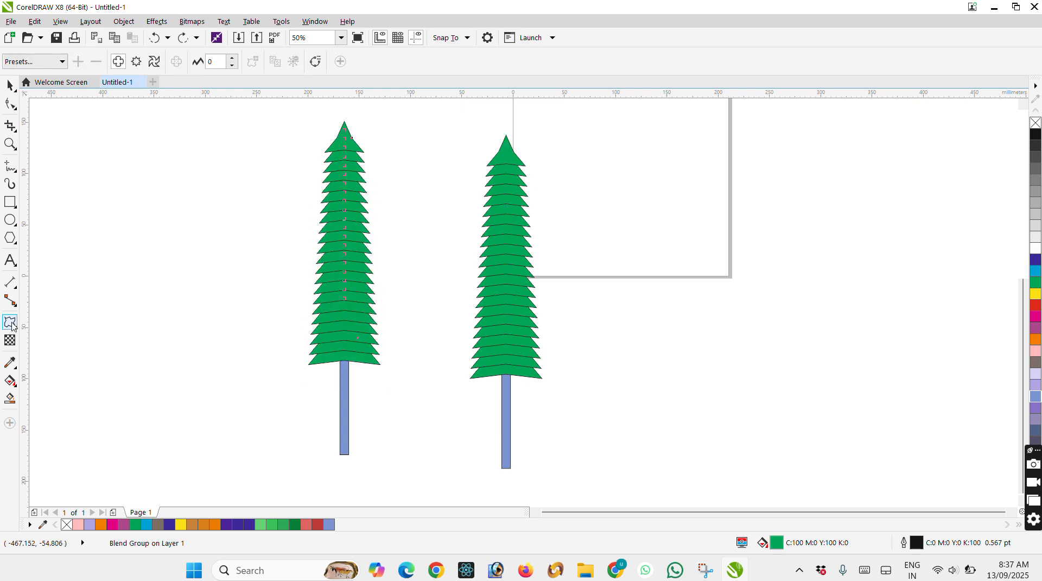
# Apply an envelope to the left tree's foliage, bulging both sides outward and pulling the upper right corner to the right.
pyautogui.click(11, 322)
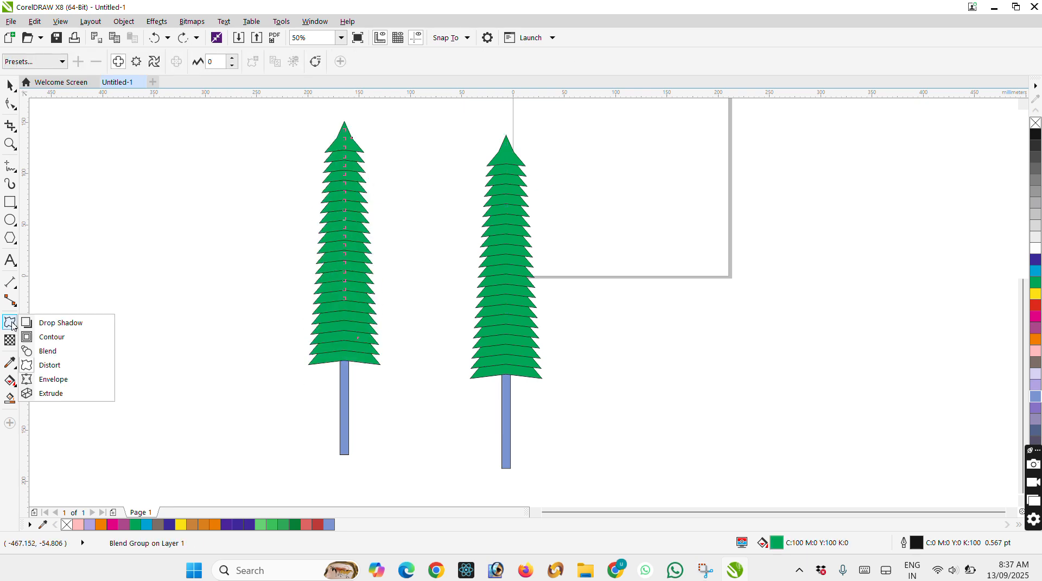
pyautogui.click(58, 386)
pyautogui.moveTo(380, 243); pyautogui.dragTo(392, 244)
pyautogui.moveTo(309, 242); pyautogui.dragTo(319, 243)
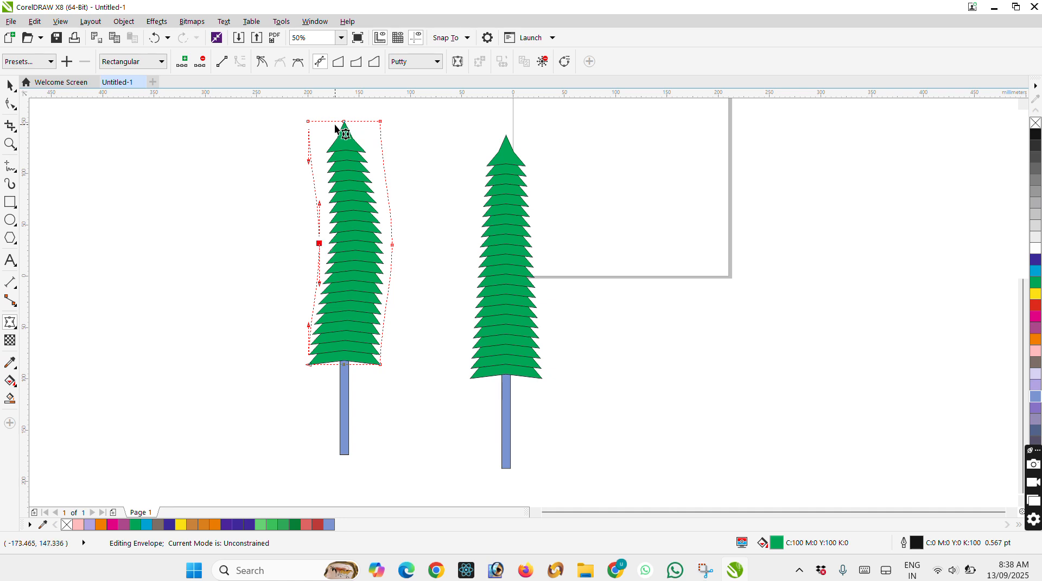
pyautogui.moveTo(345, 122); pyautogui.dragTo(408, 124)
pyautogui.click(380, 121)
pyautogui.moveTo(319, 242); pyautogui.dragTo(298, 243)
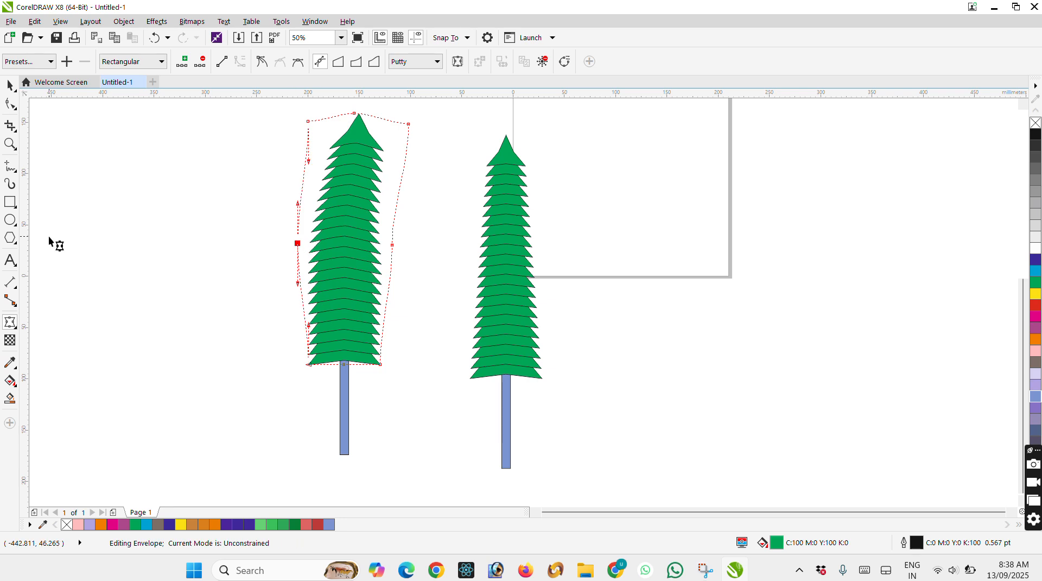
pyautogui.click(12, 329)
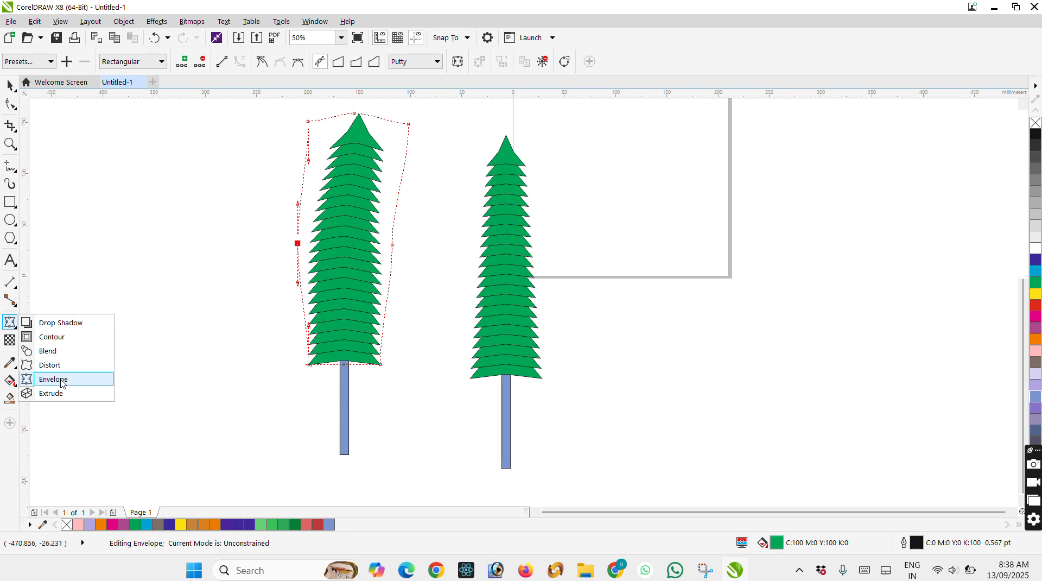
# Delete both trees from the drawing.
pyautogui.click(11, 86)
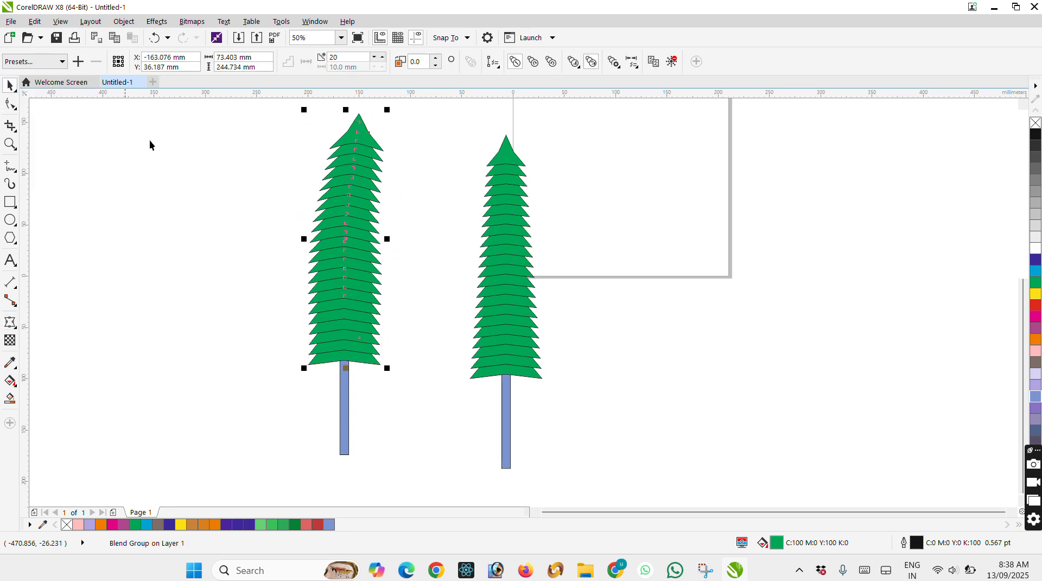
pyautogui.keyDown('shift'); pyautogui.click(506, 205); pyautogui.keyUp('shift')
pyautogui.press('Delete')
# Add the artistic text "Shri Siddeshwar Prasann" in Arial 24 pt near the page's lower left part and select it.
pyautogui.scroll(3, 597, 227)
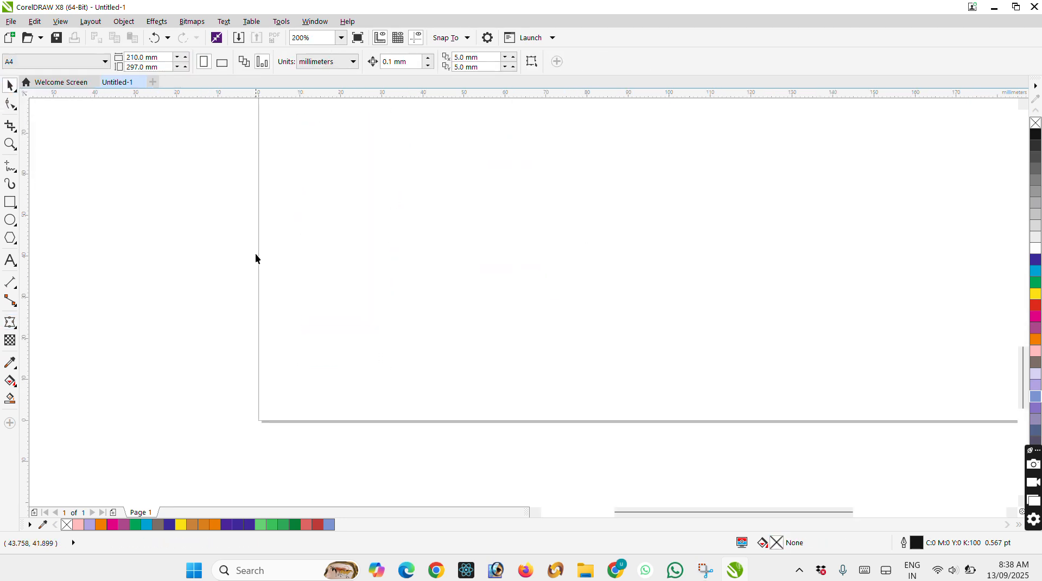
pyautogui.click(12, 262)
pyautogui.click(446, 271)
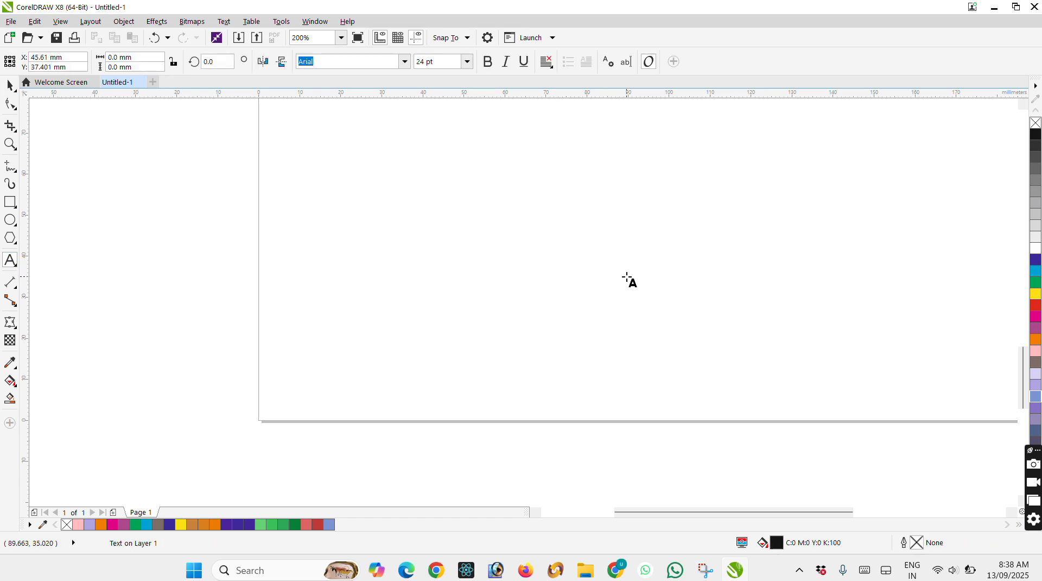
pyautogui.write('Shri ')
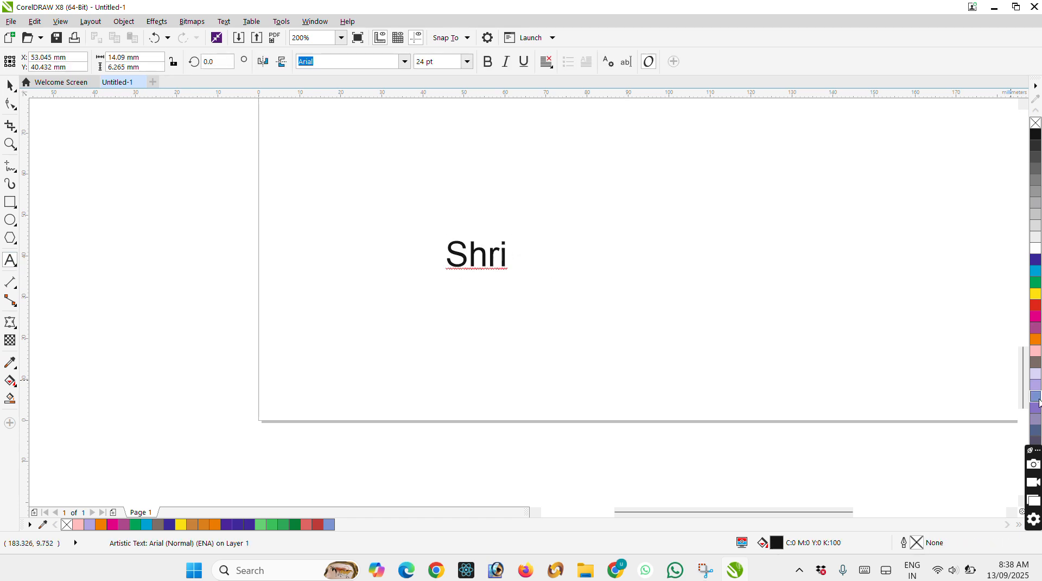
pyautogui.write('Siddeshwar Prasaa')
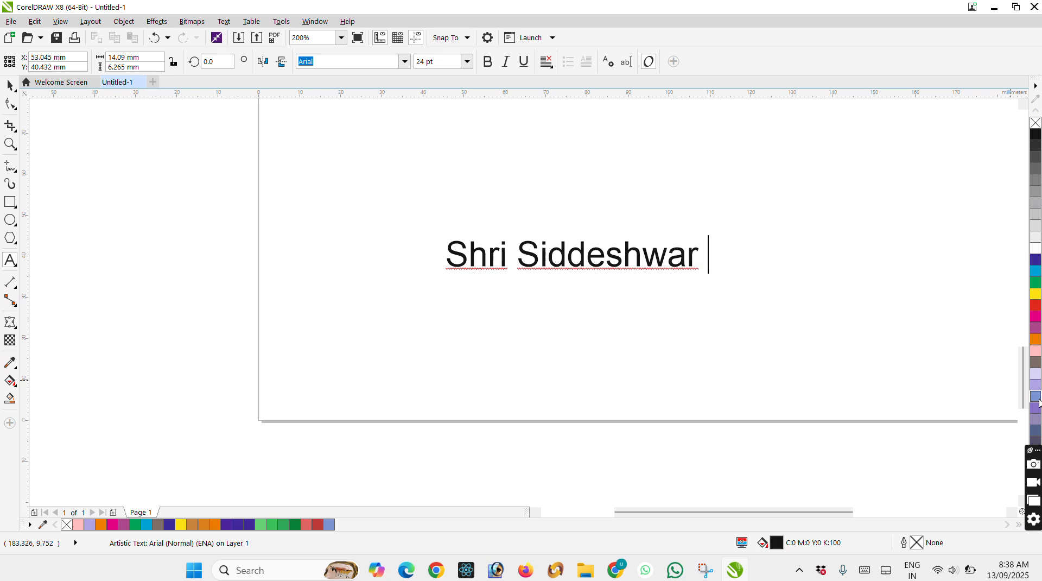
pyautogui.press('BackSpace')
pyautogui.press('BackSpace')
pyautogui.write('ann')
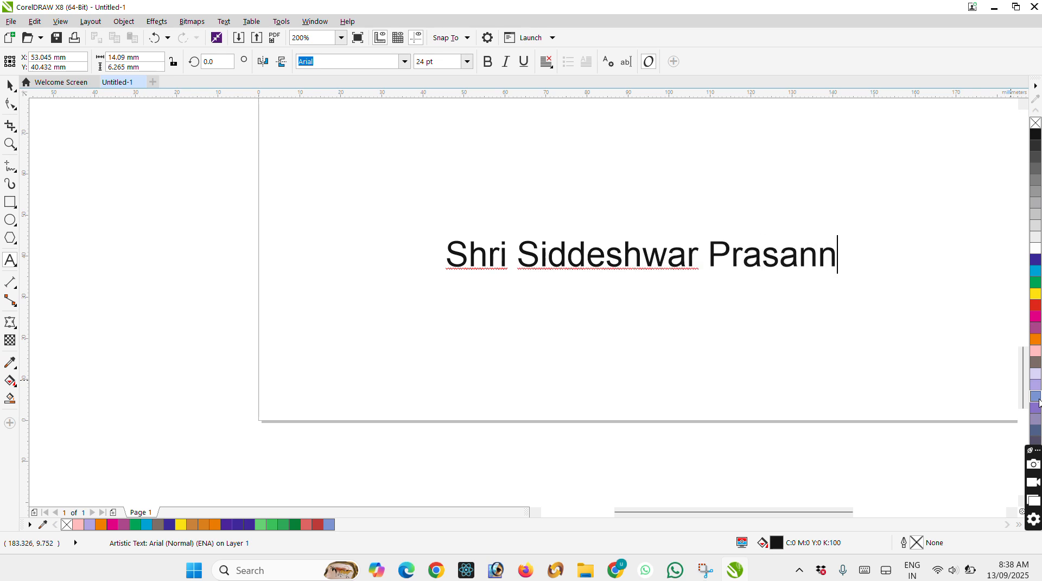
pyautogui.hotkey('ctrl', 'a')
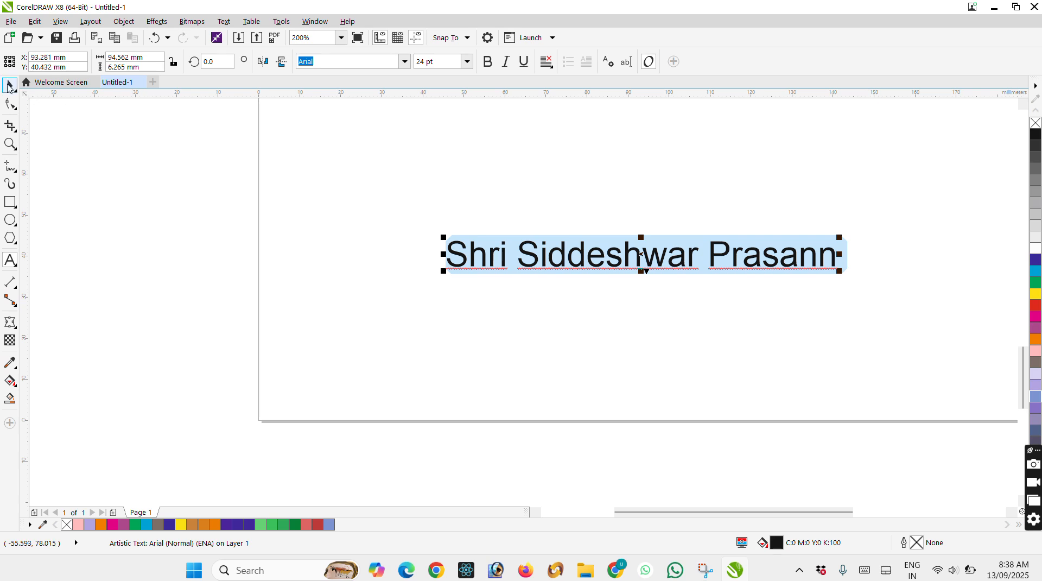
pyautogui.click(9, 86)
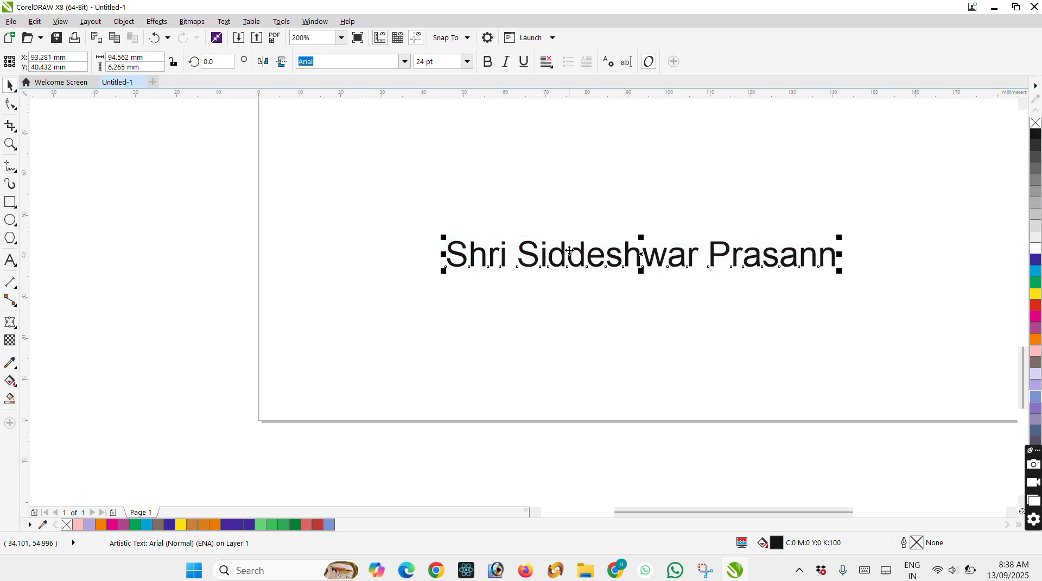
# Apply an envelope to the text, remove its middle nodes and bow the upper and lower edges upward into an arch.
pyautogui.click(10, 324)
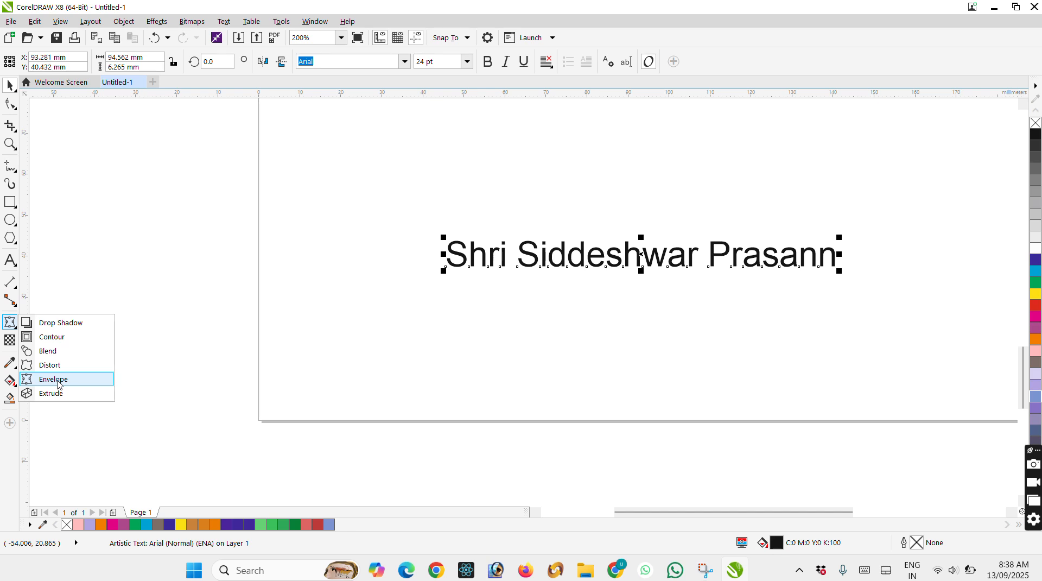
pyautogui.click(59, 379)
pyautogui.scroll(1, 639, 241)
pyautogui.moveTo(624, 207); pyautogui.dragTo(669, 356)
pyautogui.press('Delete')
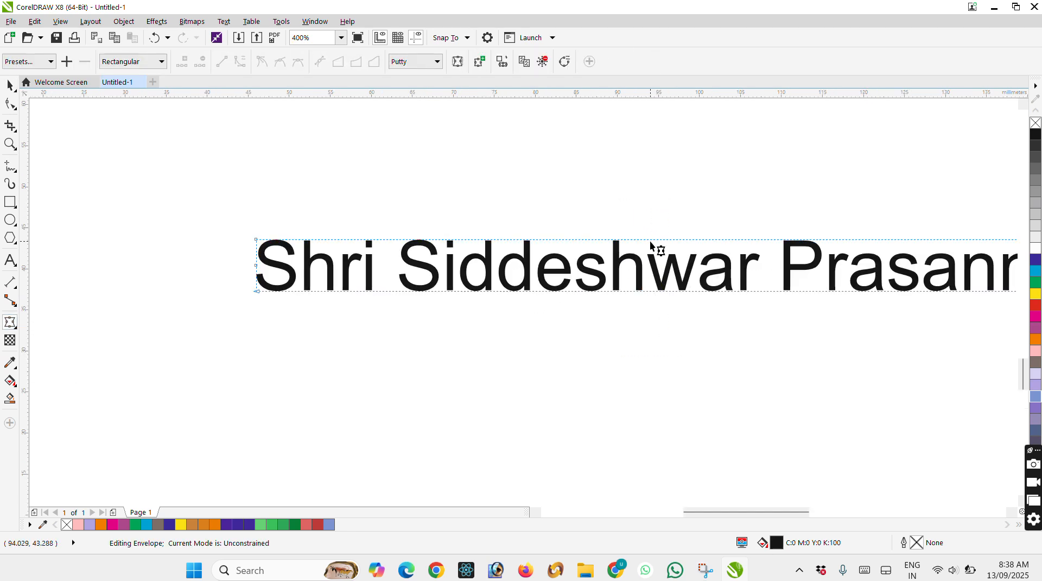
pyautogui.moveTo(653, 239); pyautogui.dragTo(652, 170)
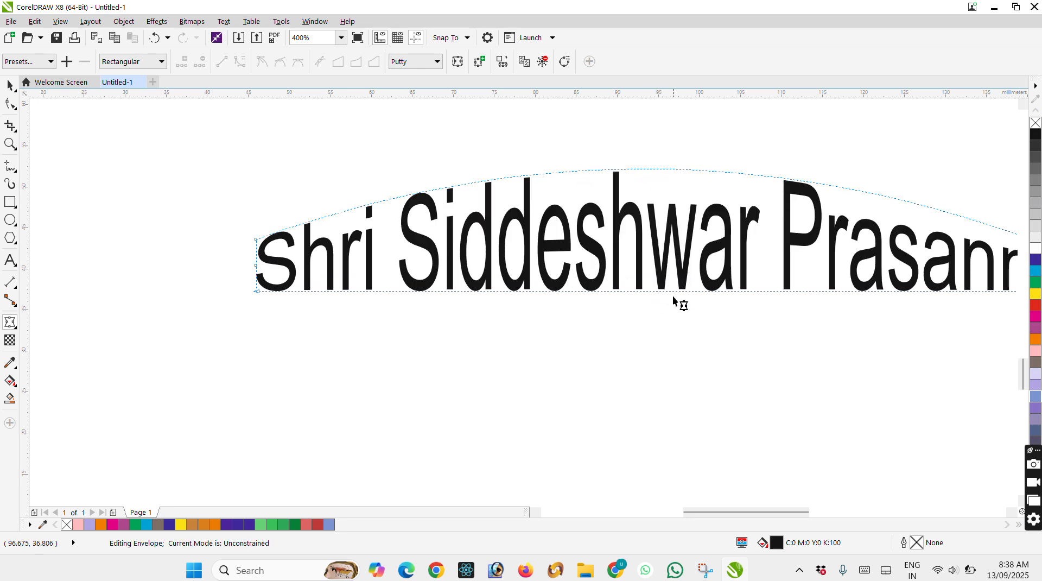
pyautogui.moveTo(675, 290); pyautogui.dragTo(676, 259)
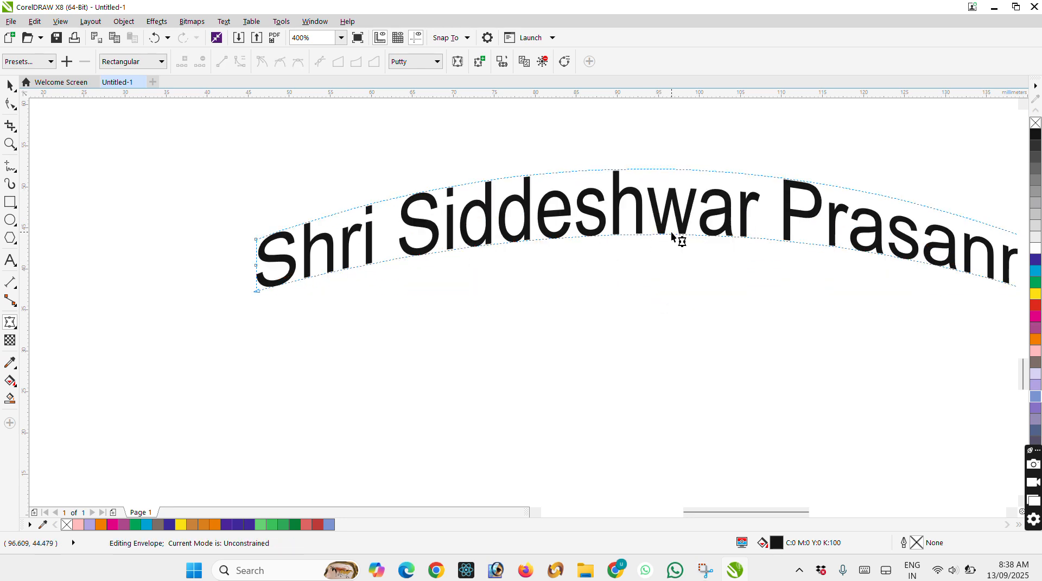
pyautogui.scroll(-2, 671, 231)
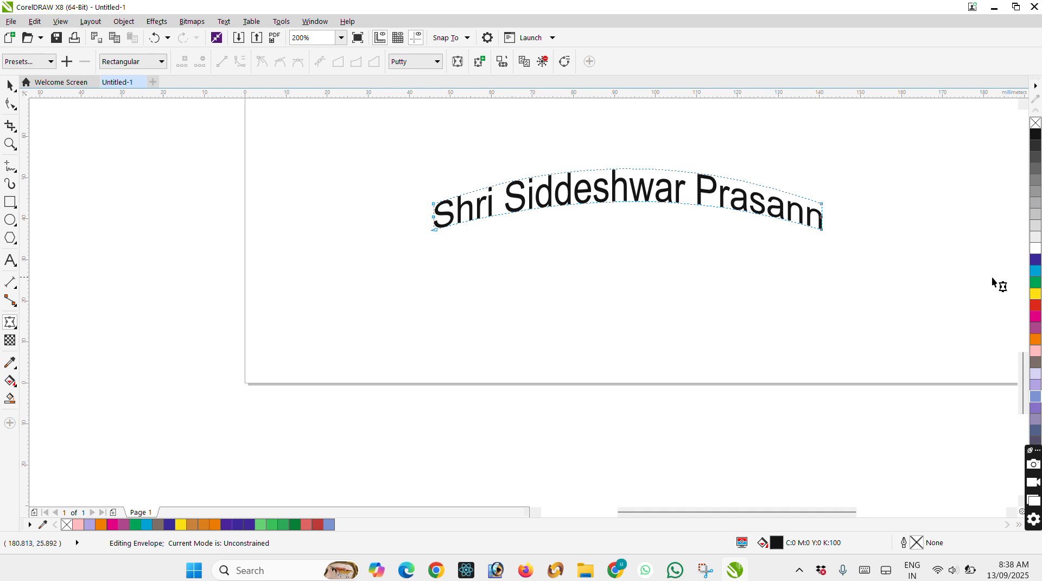
# Fill the arched text with cyan (C100 M0 Y0 K0).
pyautogui.click(1036, 259)
pyautogui.click(1036, 270)
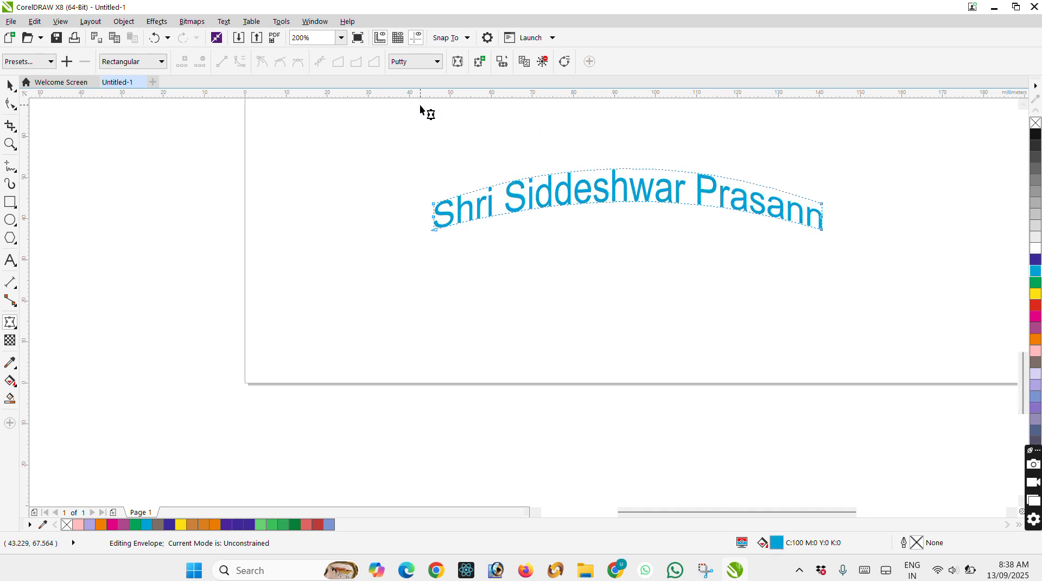
pyautogui.click(8, 85)
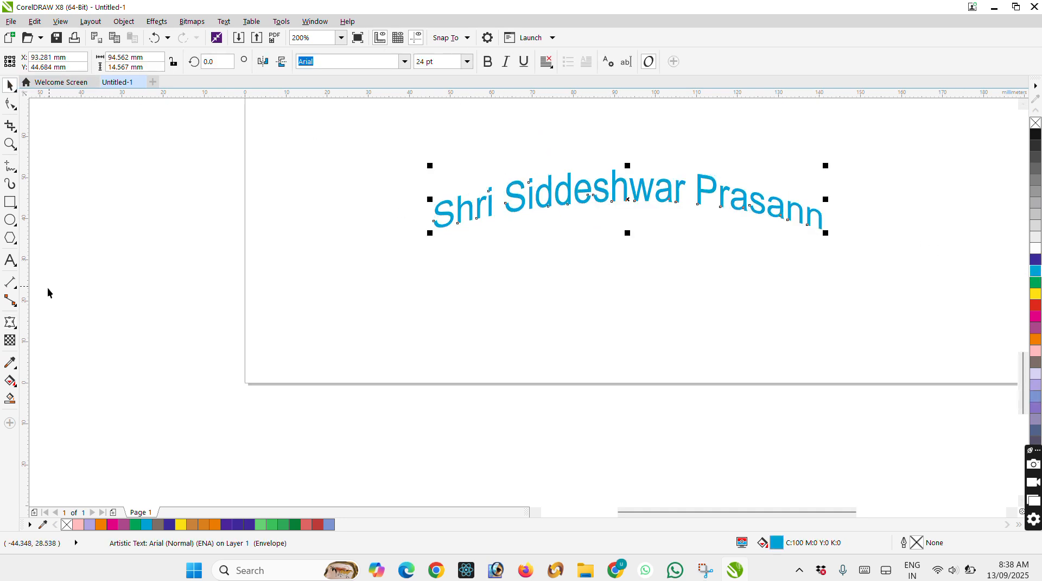
pyautogui.click(17, 324)
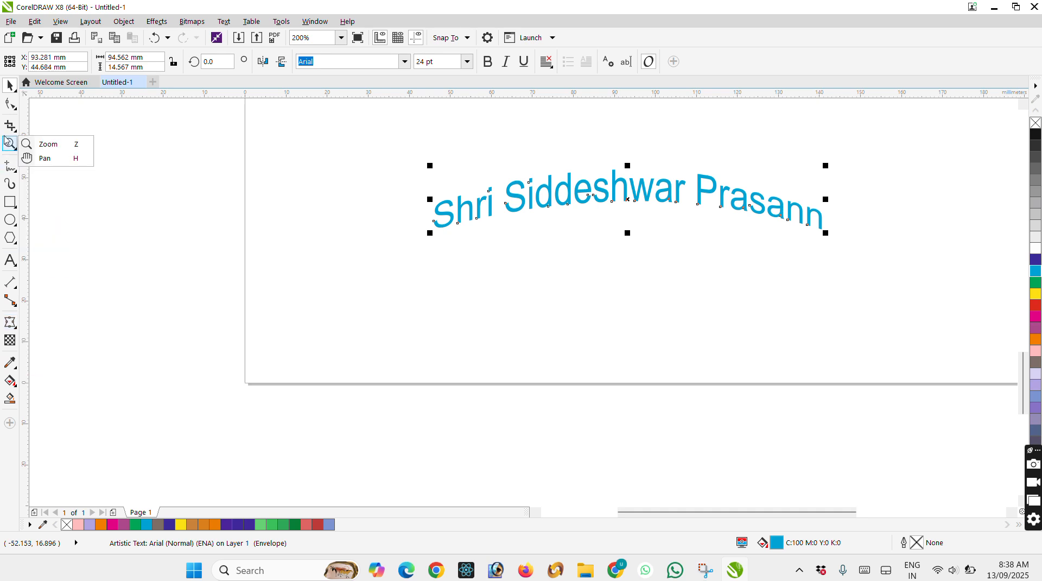
# Delete the arched text from the page.
pyautogui.click(10, 85)
pyautogui.moveTo(510, 187); pyautogui.dragTo(612, 225)
pyautogui.press('Delete')
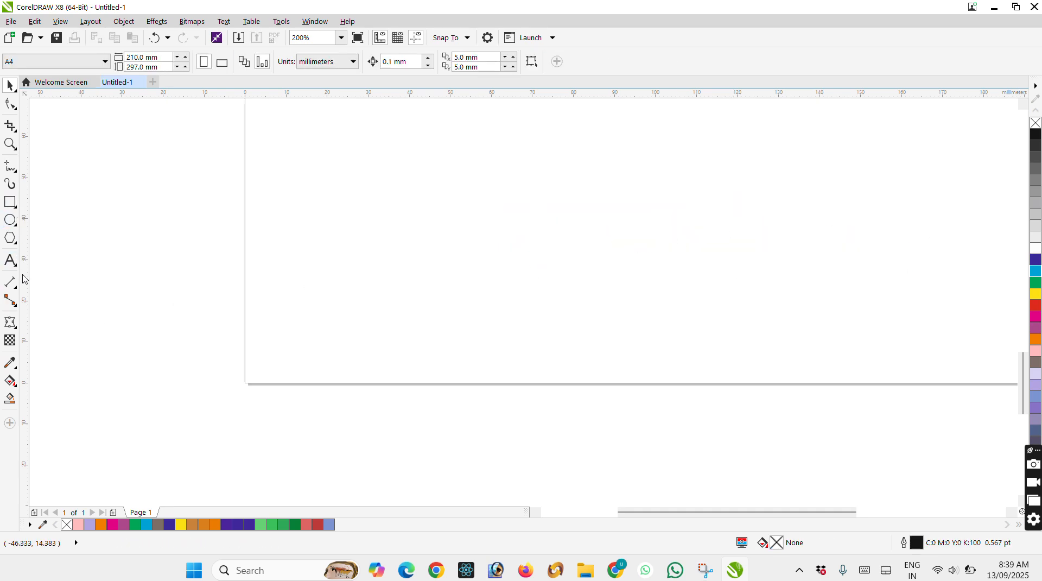
# Add the artistic text "KANKANAWADI" in Arial 24 pt near the page's lower left part.
pyautogui.click(9, 262)
pyautogui.click(421, 224)
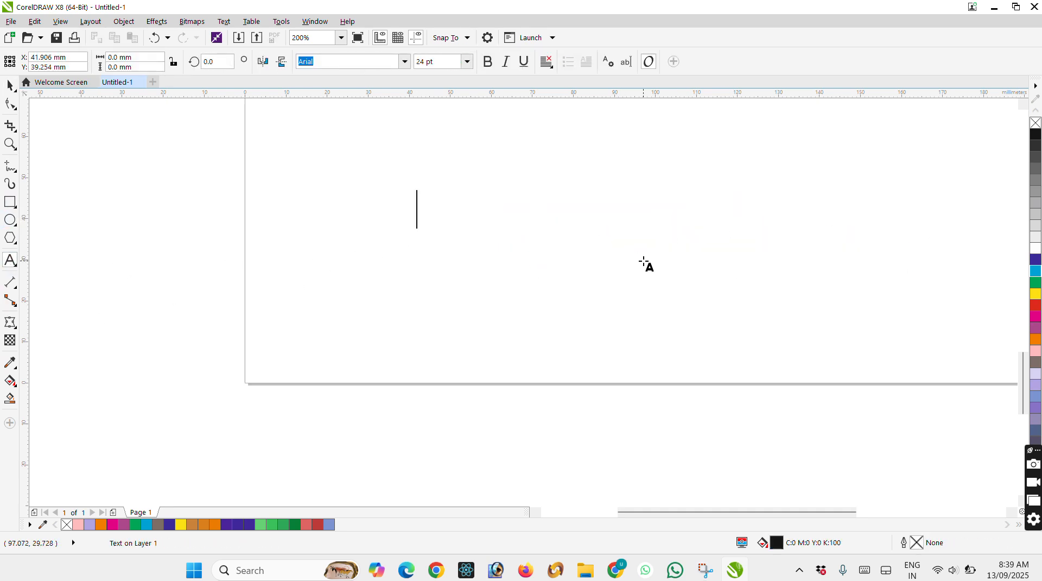
pyautogui.write('KANK')
pyautogui.write('ANAWDI')
pyautogui.press('BackSpace')
pyautogui.press('BackSpace')
pyautogui.press('BackSpace')
pyautogui.write('A')
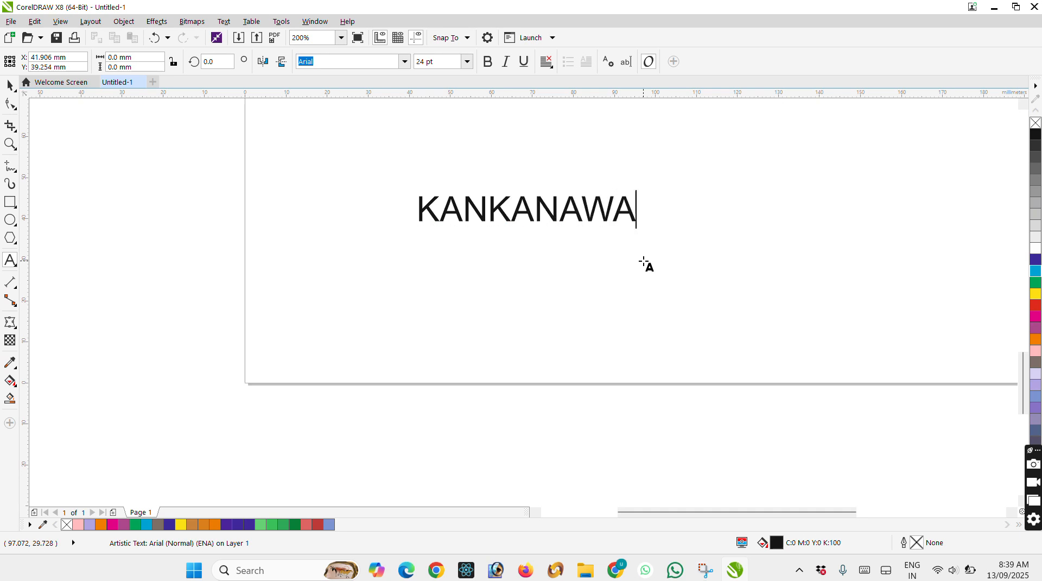
pyautogui.write('DI')
pyautogui.press('Escape')
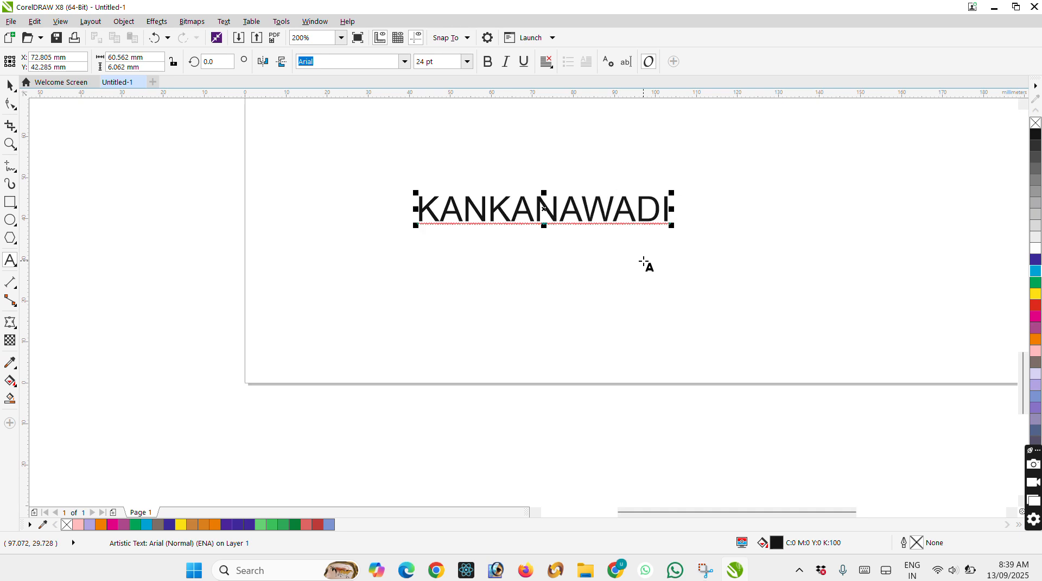
# Make the KANKANAWADI text bold and move it about 5 mm down.
pyautogui.scroll(2, 611, 189)
pyautogui.click(10, 85)
pyautogui.click(489, 63)
pyautogui.click(489, 64)
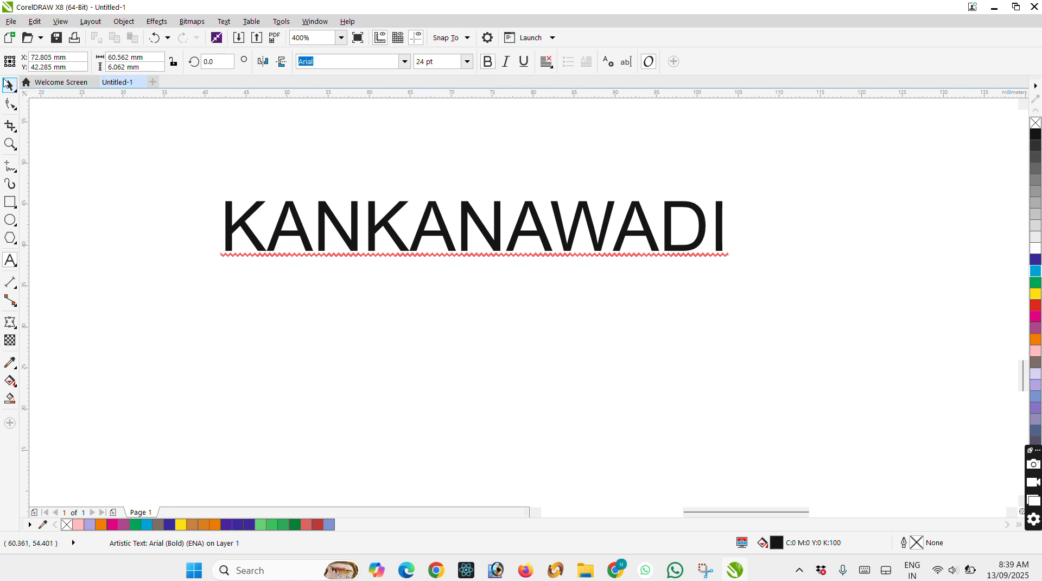
pyautogui.click(10, 85)
pyautogui.click(488, 63)
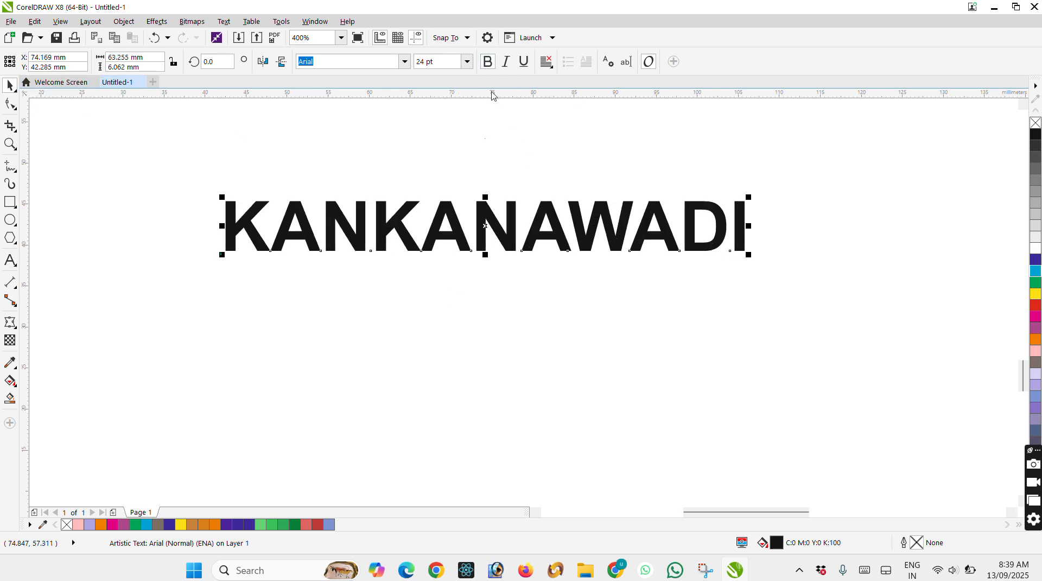
pyautogui.moveTo(485, 226); pyautogui.dragTo(490, 265)
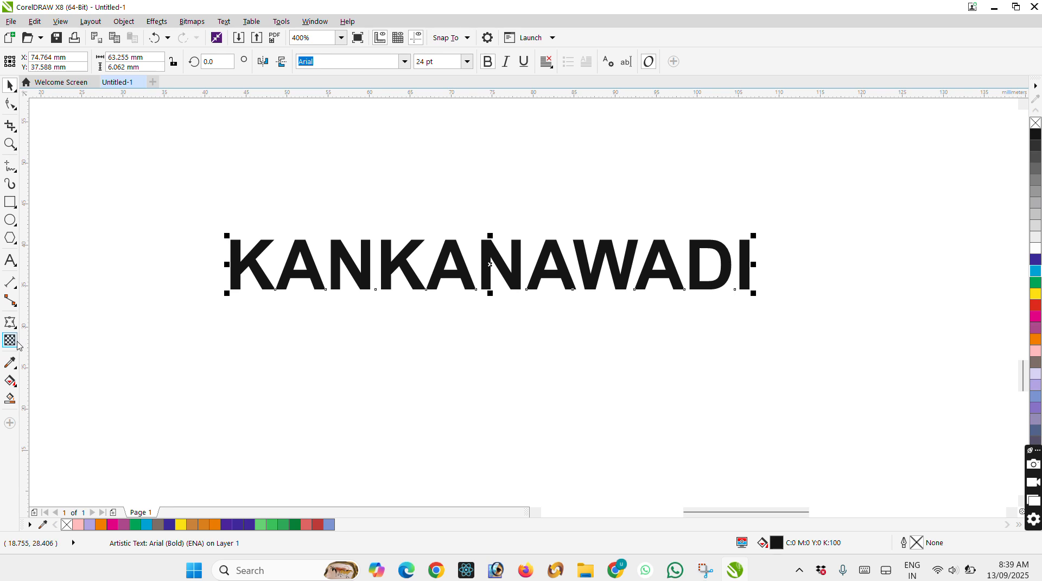
# Extrude the KANKANAWADI text with depth 20 and its vanishing point at about X -3.4 mm, Y -8.2 mm, slightly left below it.
pyautogui.click(11, 322)
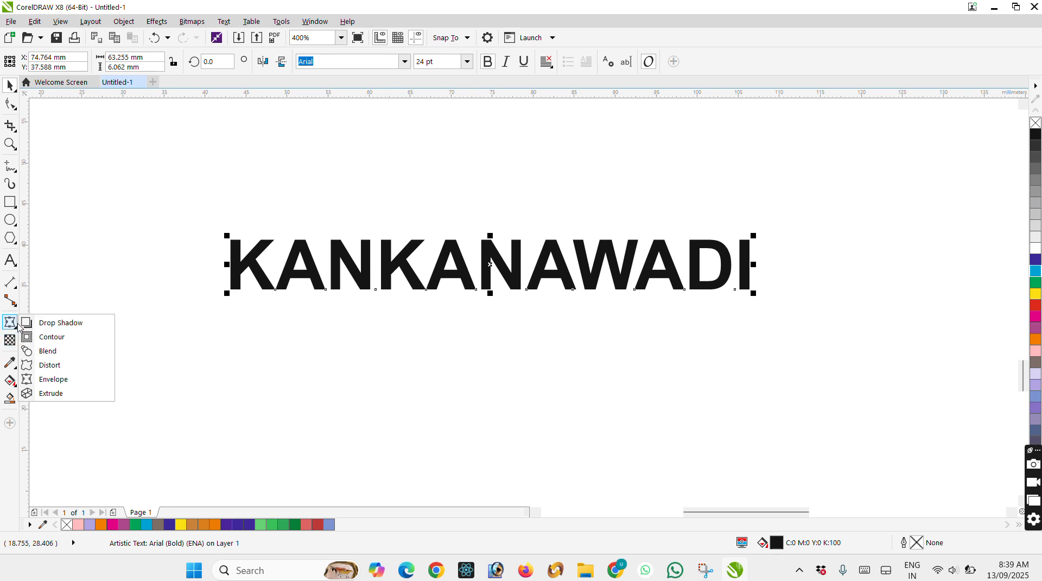
pyautogui.click(55, 394)
pyautogui.moveTo(383, 275); pyautogui.dragTo(463, 331)
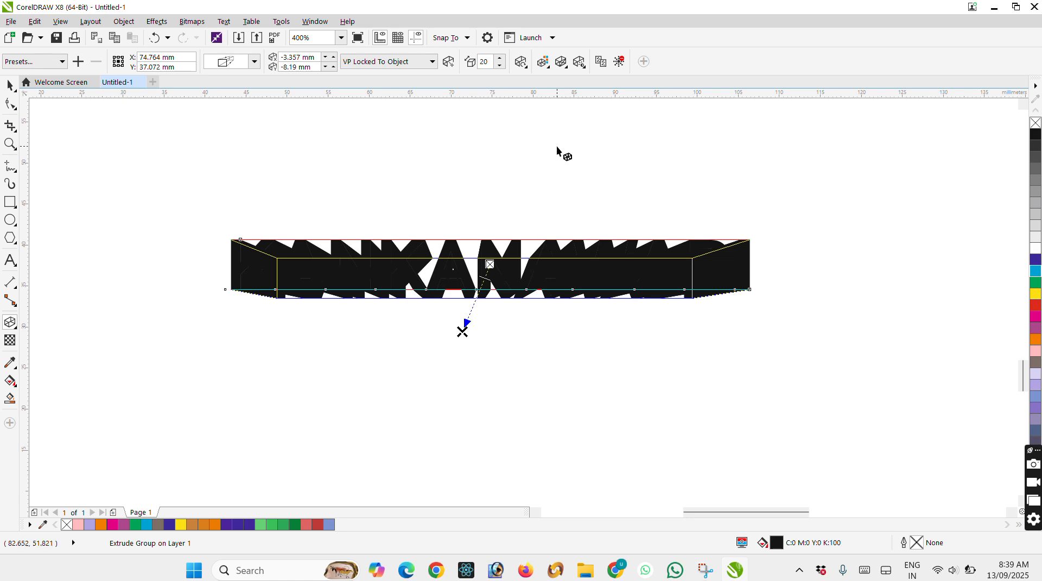
# Switch the extrusion to colour shading and set its starting colour to the violet C95 M100 Y0 K0.
pyautogui.click(542, 62)
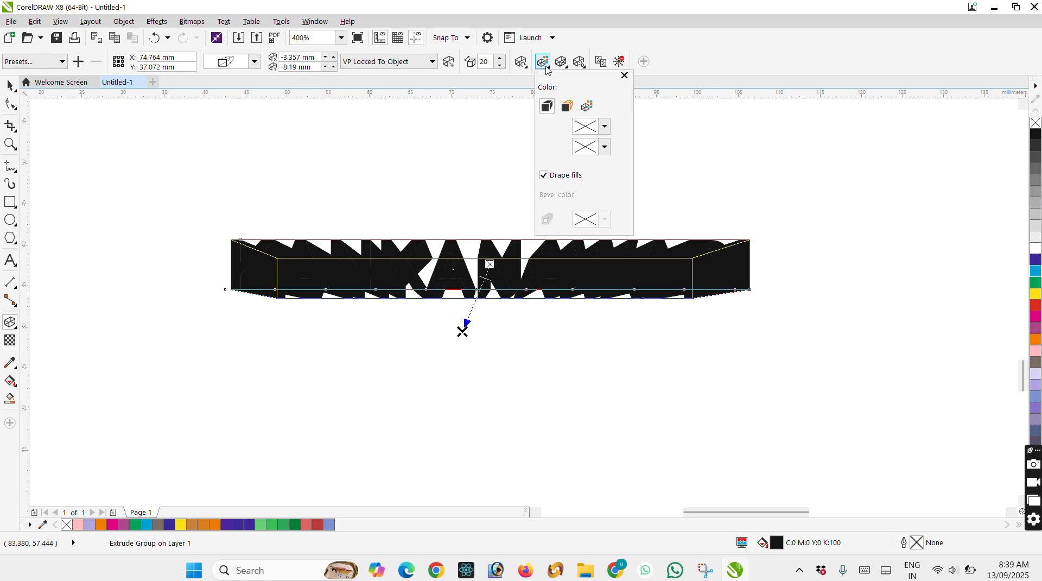
pyautogui.click(586, 109)
pyautogui.click(605, 127)
pyautogui.click(663, 205)
pyautogui.click(678, 216)
pyautogui.click(662, 218)
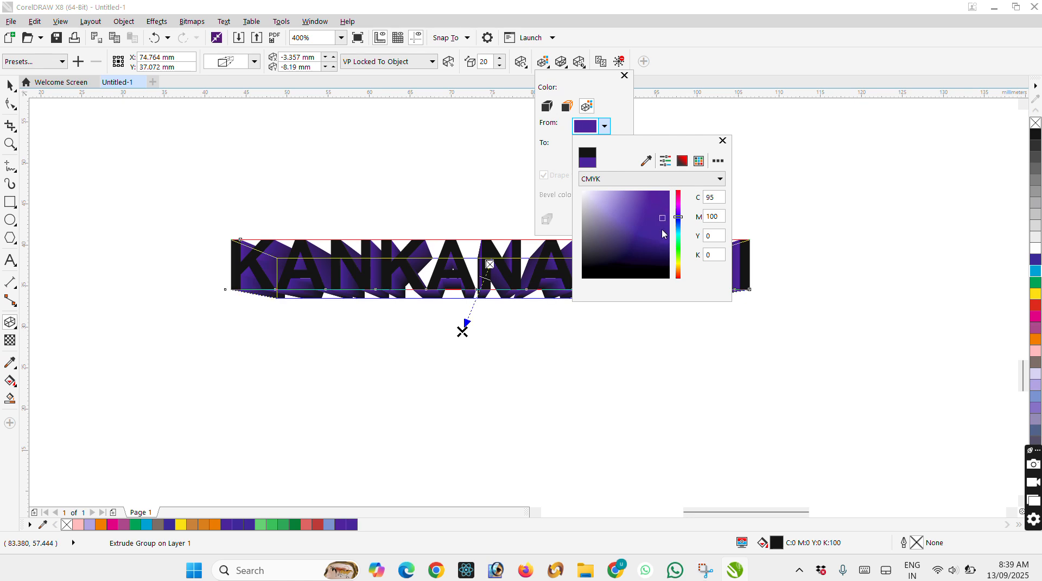
# Set the ending colour of the extrusion's shading to orange.
pyautogui.click(604, 126)
pyautogui.click(605, 146)
pyautogui.click(678, 291)
pyautogui.click(662, 216)
pyautogui.click(462, 330)
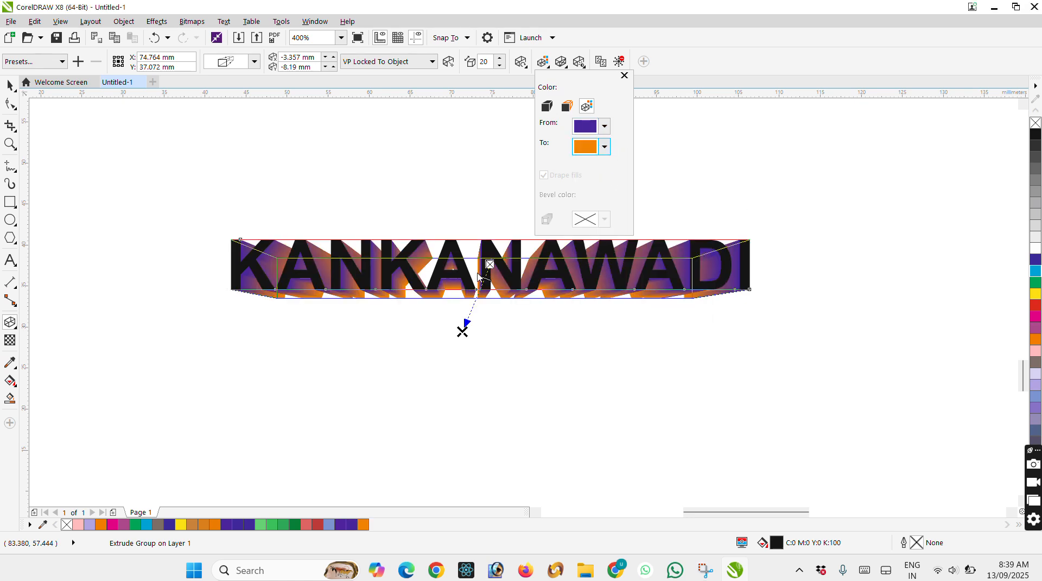
# Move the extrusion's vanishing point above the KANKANAWADI text to about X 1.3 mm, Y 14.4 mm and reduce its depth to 11.
pyautogui.moveTo(462, 330); pyautogui.dragTo(498, 407)
pyautogui.moveTo(493, 314); pyautogui.dragTo(500, 148)
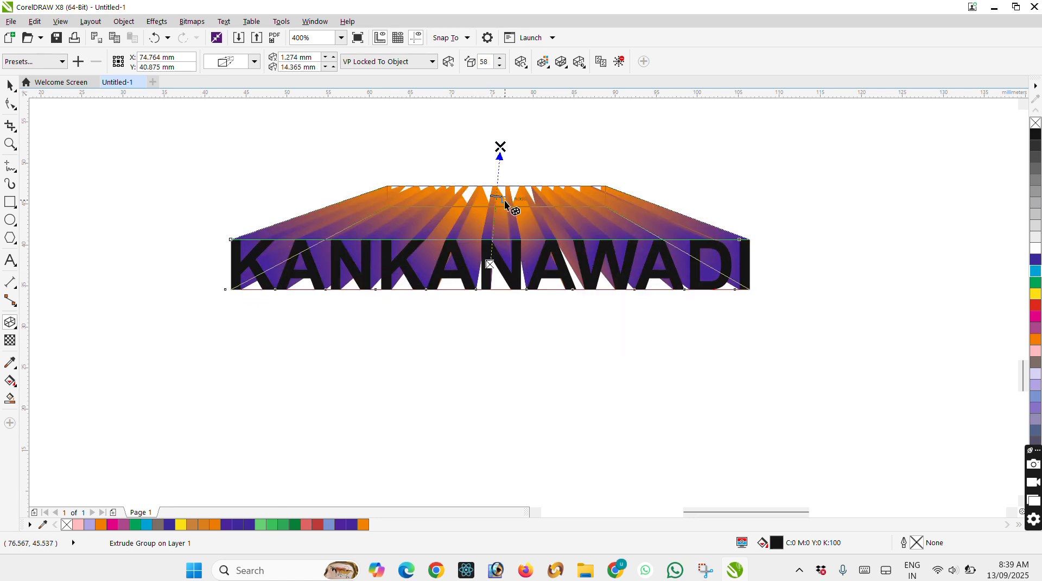
pyautogui.moveTo(498, 196); pyautogui.dragTo(482, 256)
pyautogui.scroll(2, 489, 237)
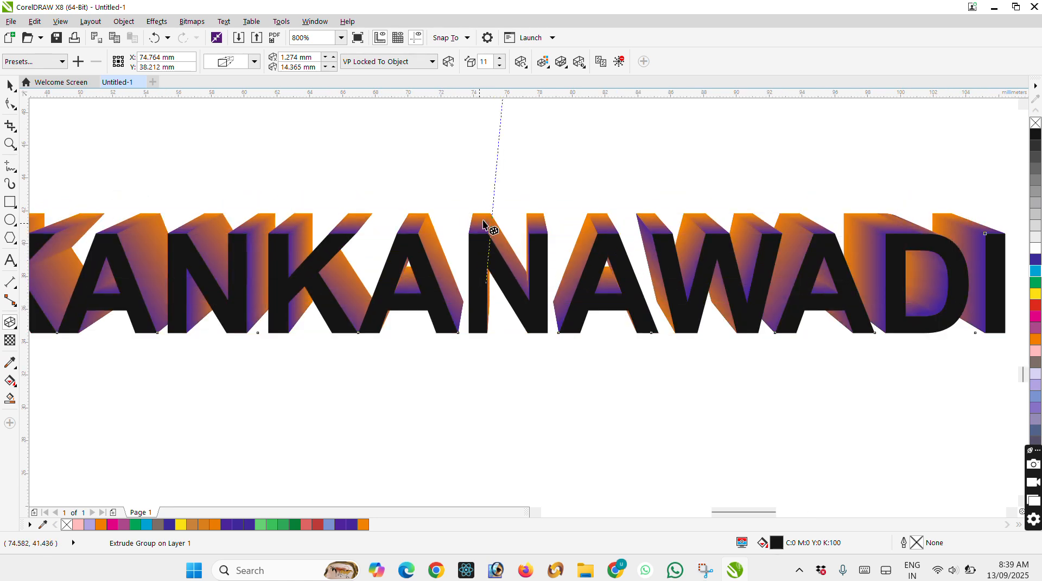
pyautogui.scroll(-1, 484, 221)
pyautogui.click(697, 254)
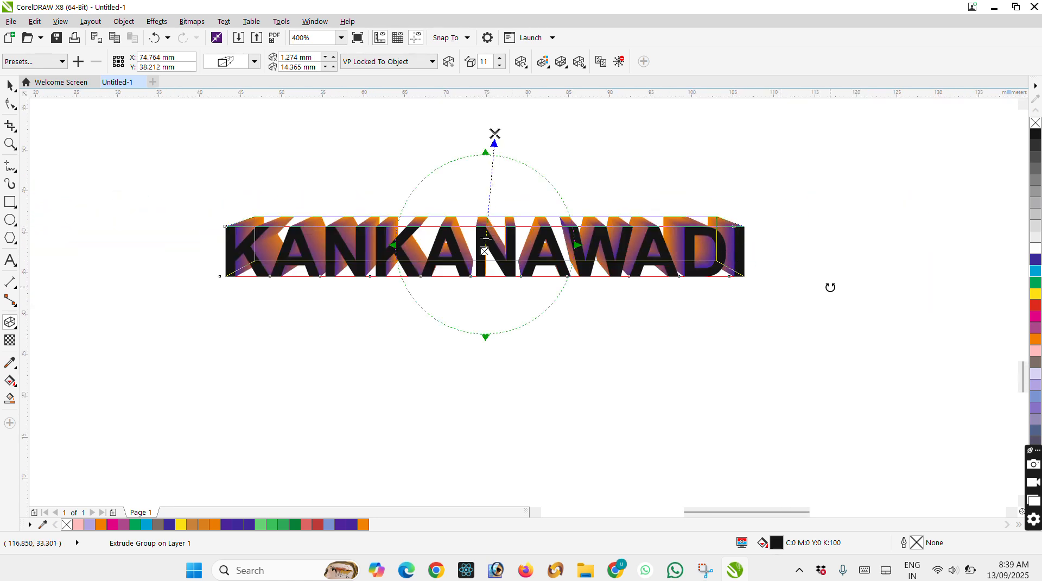
# Try magenta as the extruded text's fill, finishing with the violet-blue C100 M100 Y0 K0.
pyautogui.click(10, 85)
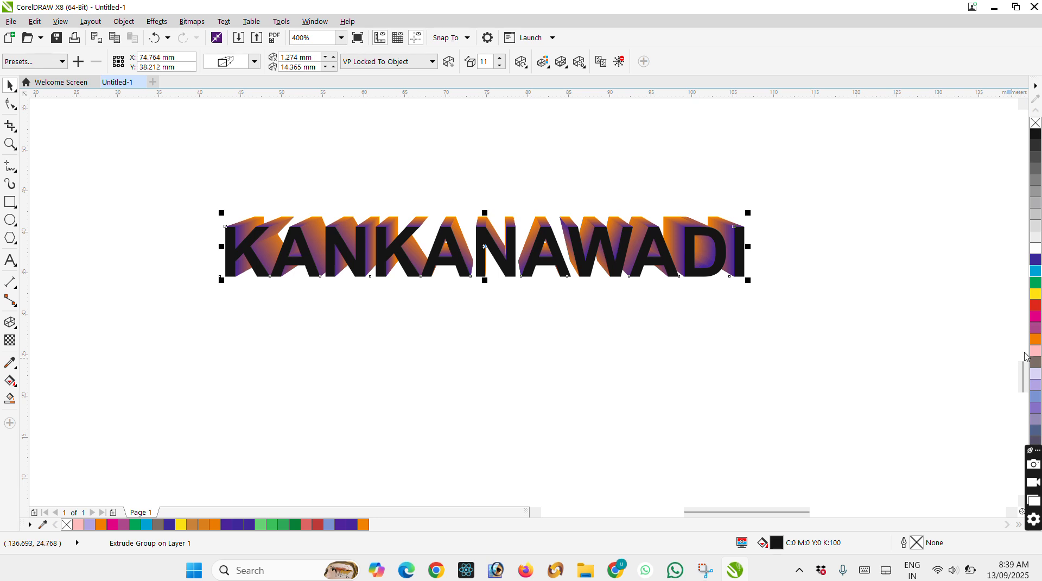
pyautogui.click(1036, 307)
pyautogui.click(1036, 316)
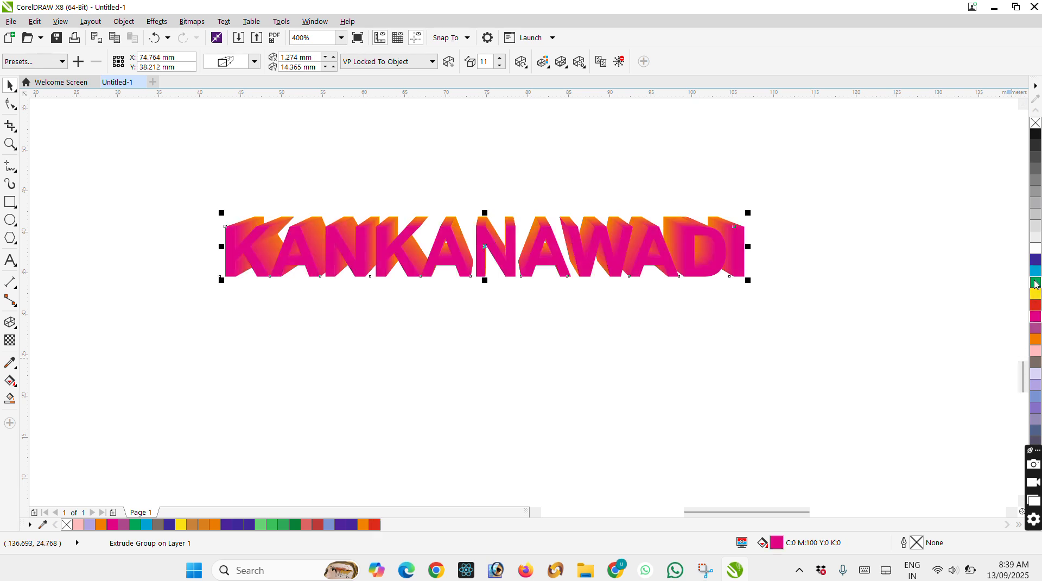
pyautogui.click(1034, 273)
pyautogui.click(1036, 263)
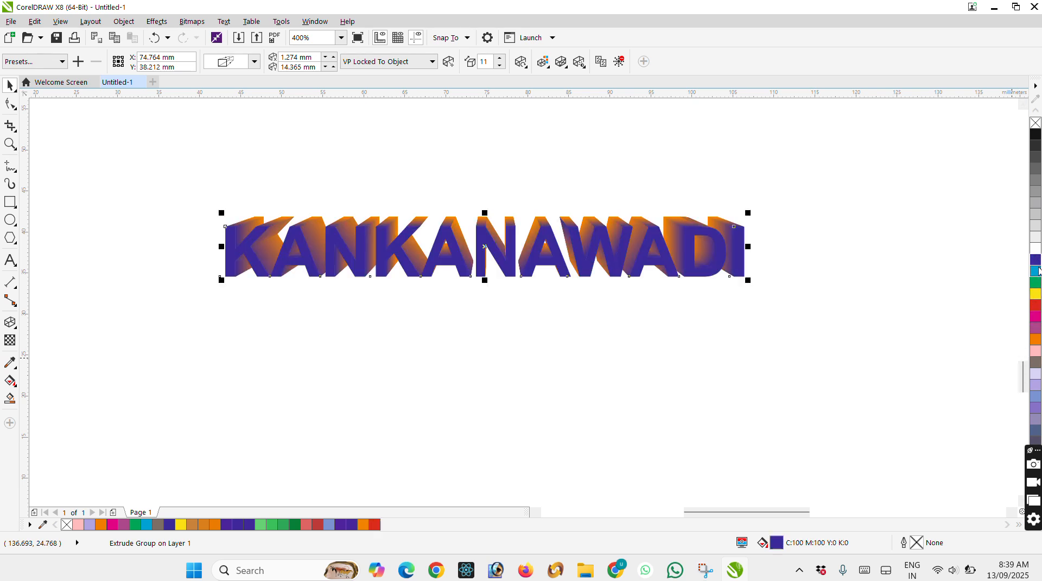
# Examine the colour shading on the sides of the extruded letters up close.
pyautogui.click(782, 286)
pyautogui.scroll(2, 645, 256)
pyautogui.scroll(2, 674, 228)
pyautogui.click(674, 228)
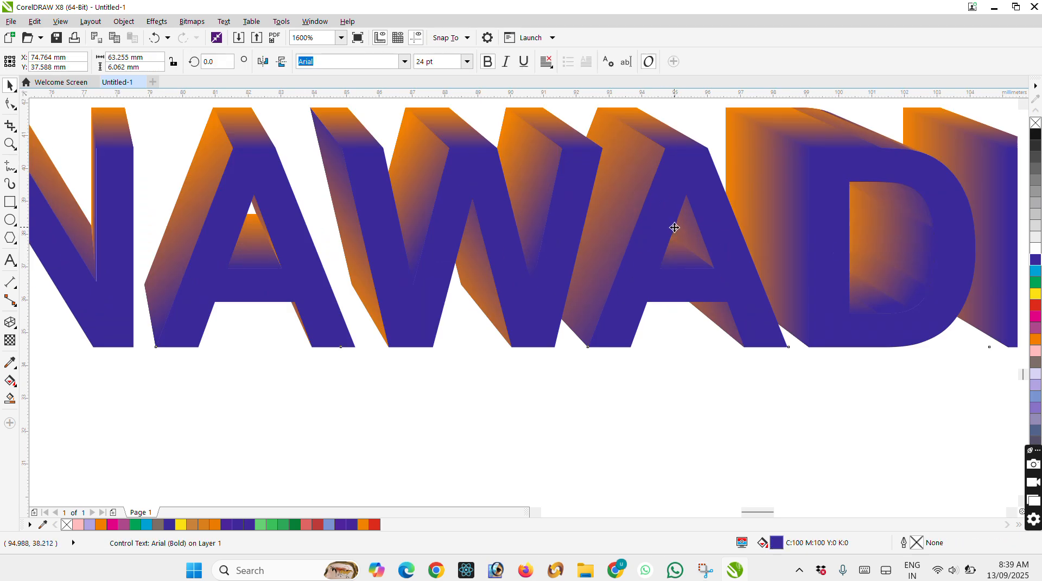
pyautogui.scroll(-1, 688, 260)
pyautogui.scroll(2, 693, 205)
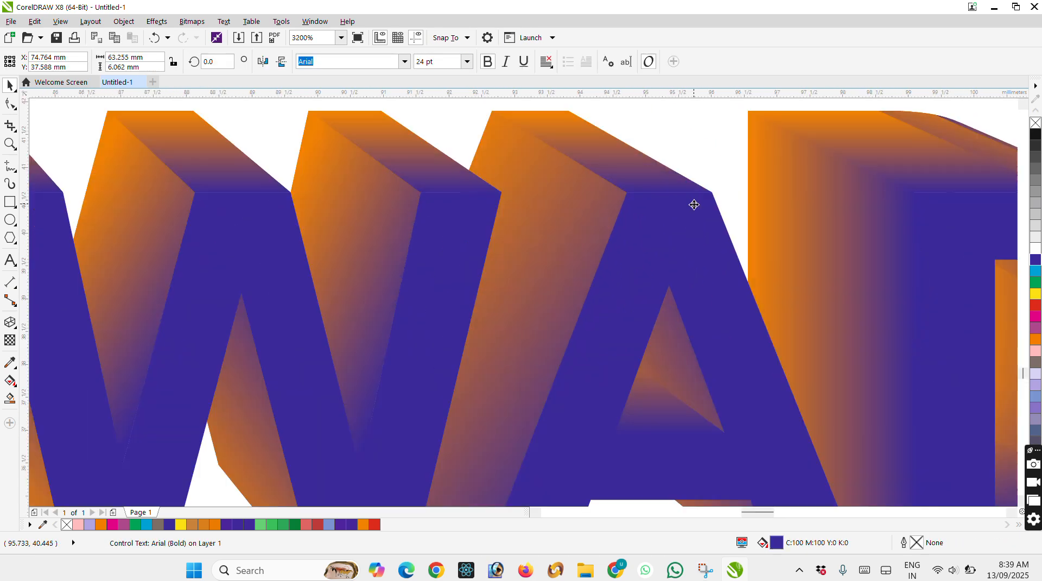
pyautogui.scroll(-3, 695, 204)
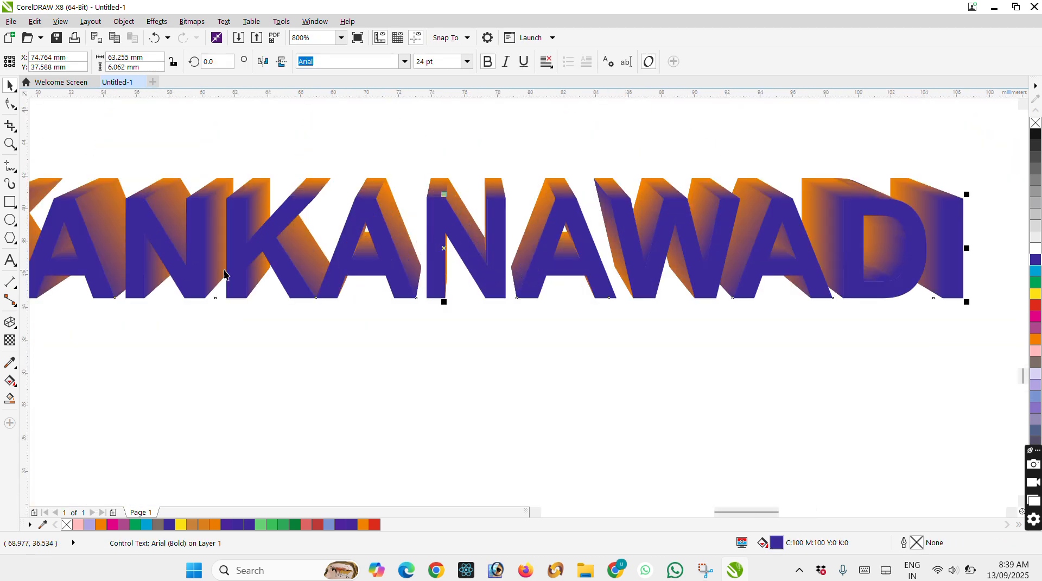
# Move the extruded KANKANAWADI text about 4.6 mm right and 0.8 mm down, and delete it from the page.
pyautogui.click(10, 325)
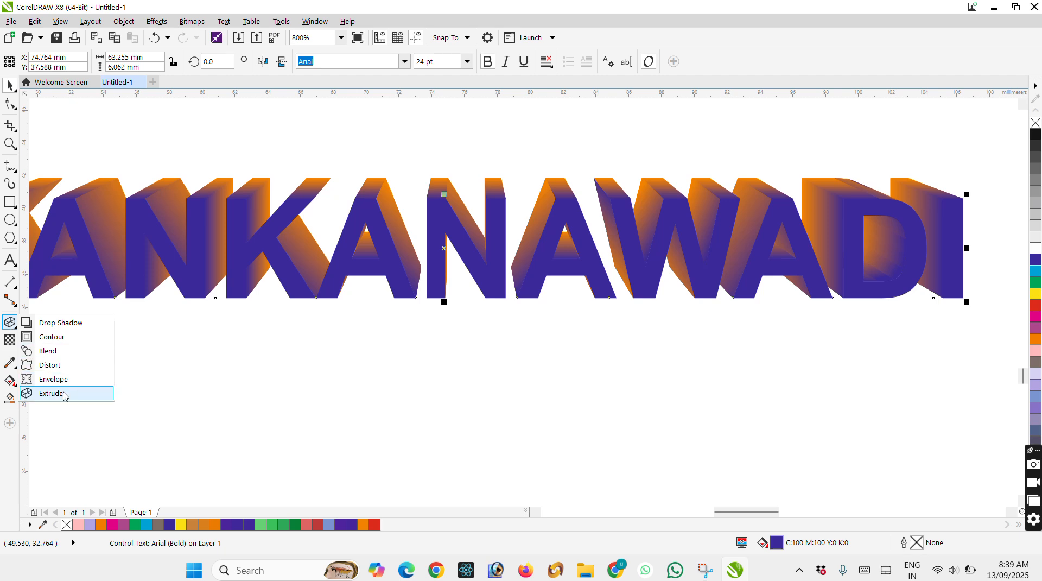
pyautogui.moveTo(225, 226); pyautogui.dragTo(301, 238)
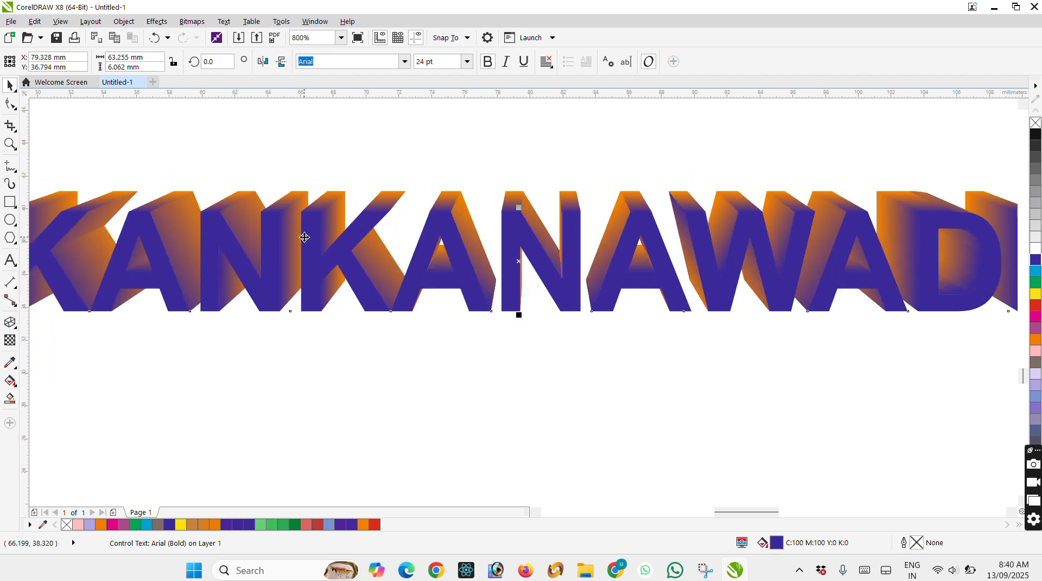
pyautogui.press('Delete')
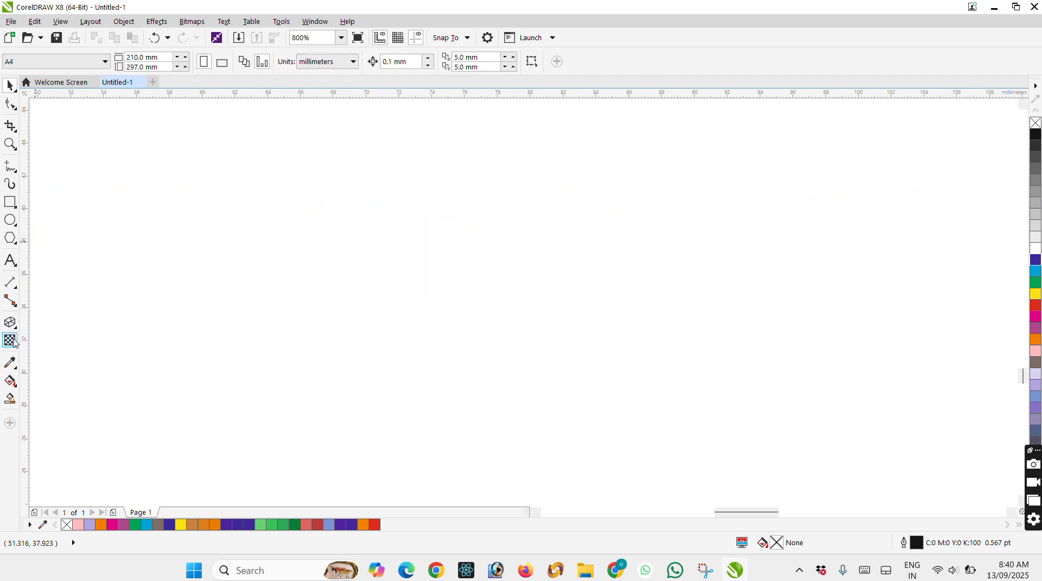